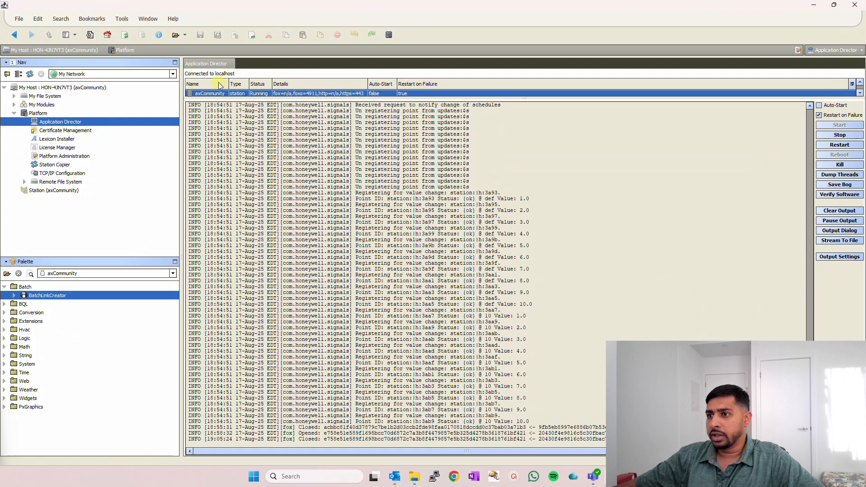
# - Connect to the running axCommunity station with the remembered credentials and expand its Config node in the navigation tree
pyautogui.doubleClick(210, 96)
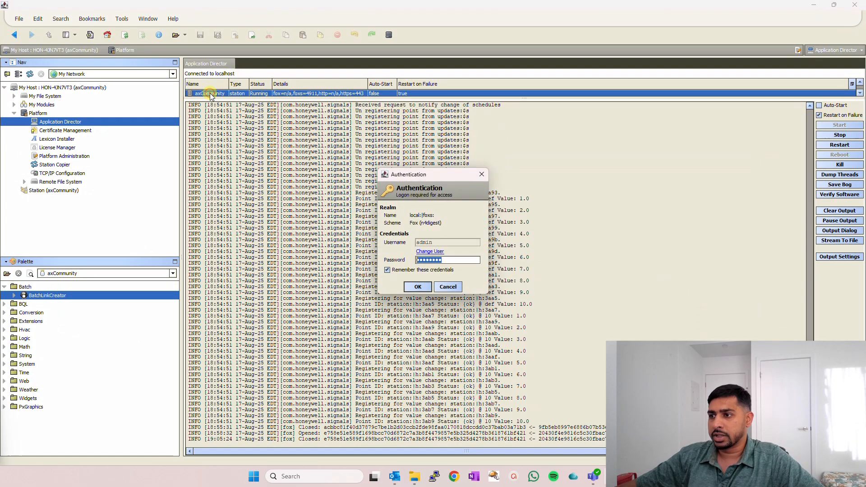
pyautogui.click(418, 287)
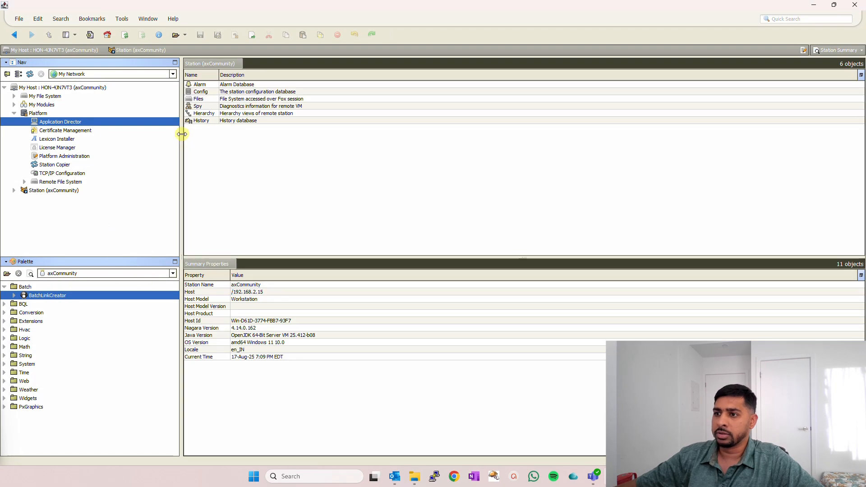
pyautogui.click(14, 113)
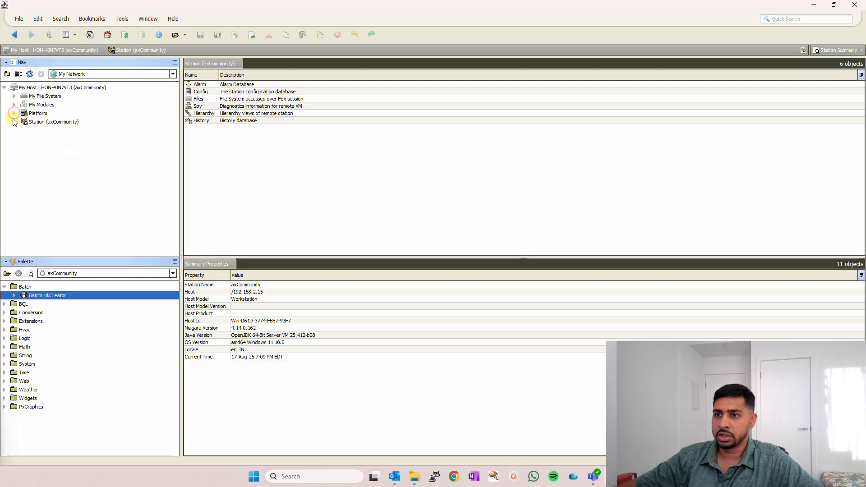
pyautogui.click(14, 121)
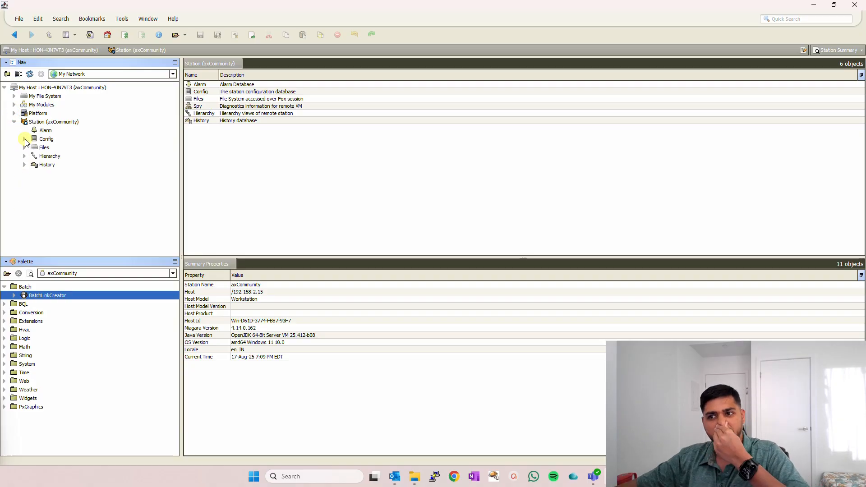
pyautogui.click(24, 139)
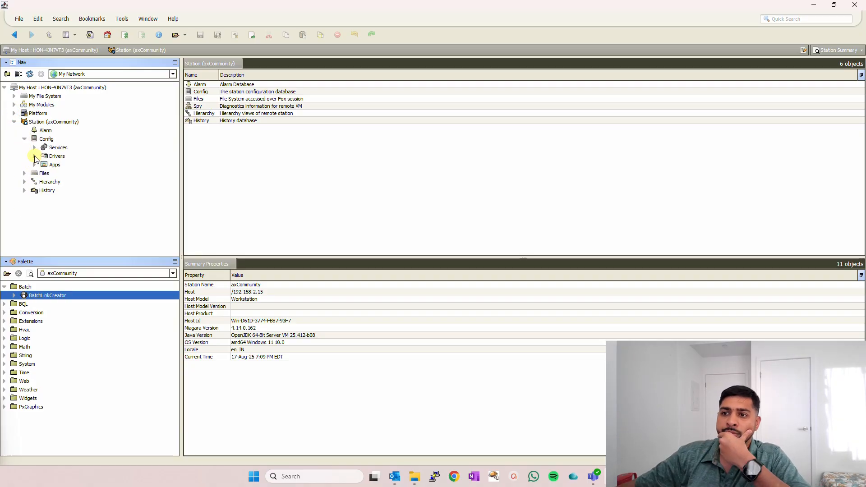
# - Create a new IconFolder named "POints" under Apps and expand Apps in the navigation tree
pyautogui.rightClick(50, 164)
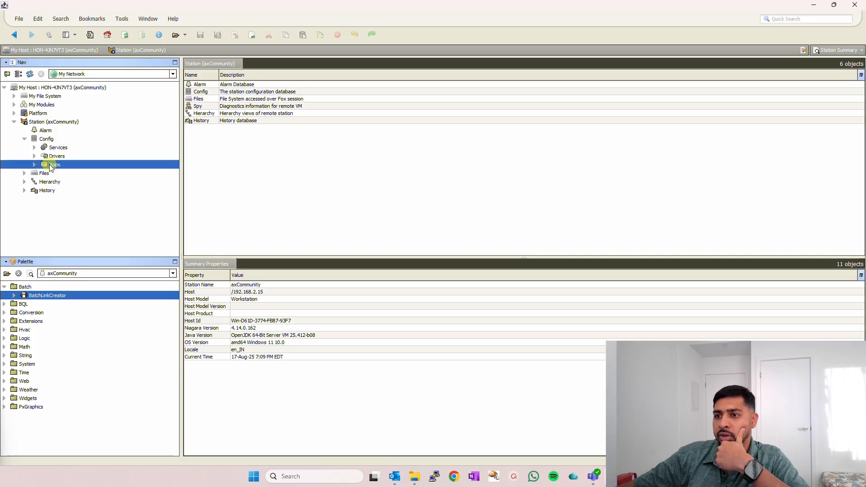
pyautogui.moveTo(93, 169)
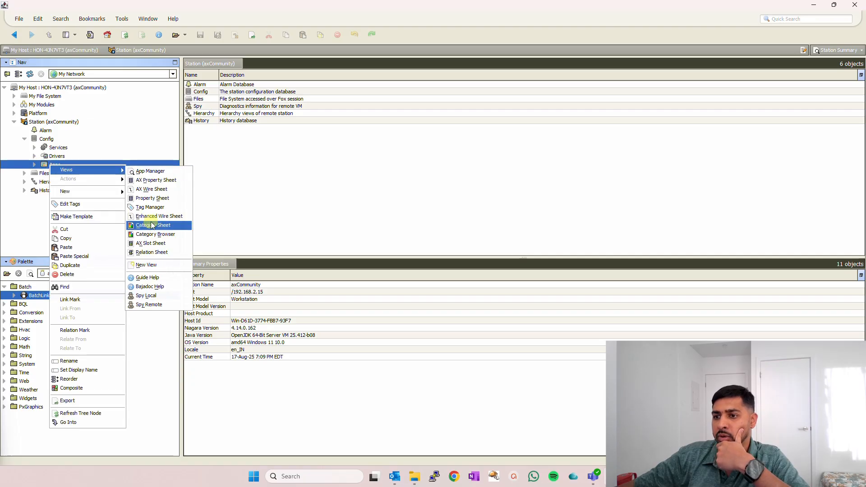
pyautogui.moveTo(95, 192)
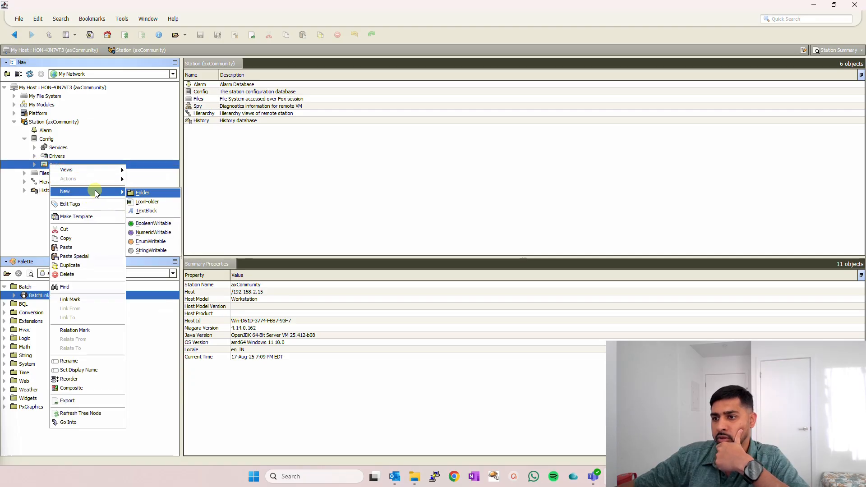
pyautogui.click(153, 202)
pyautogui.write('Tools')
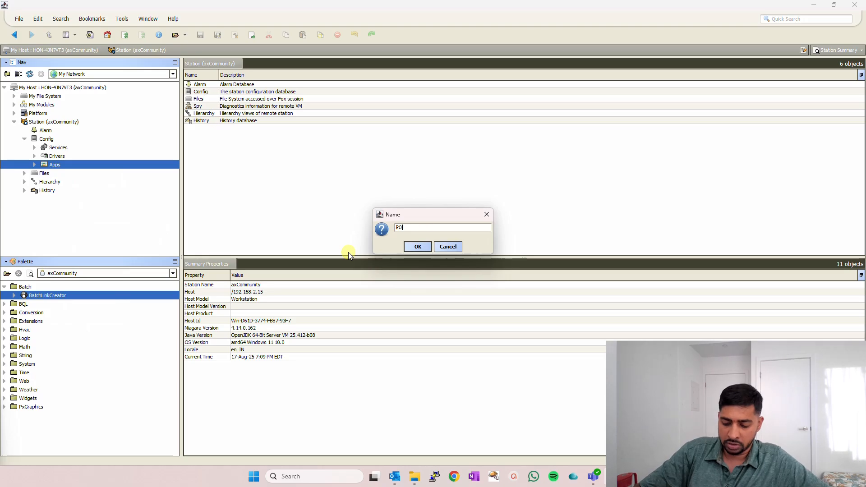
pyautogui.press('Return')
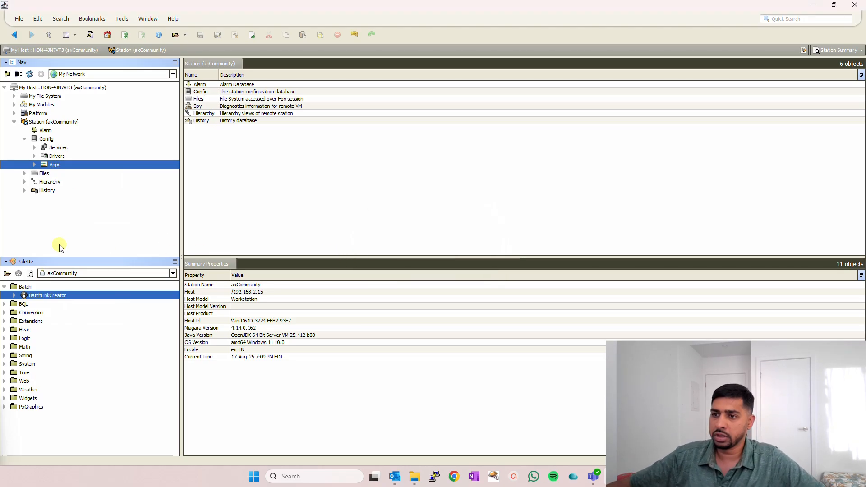
pyautogui.click(35, 164)
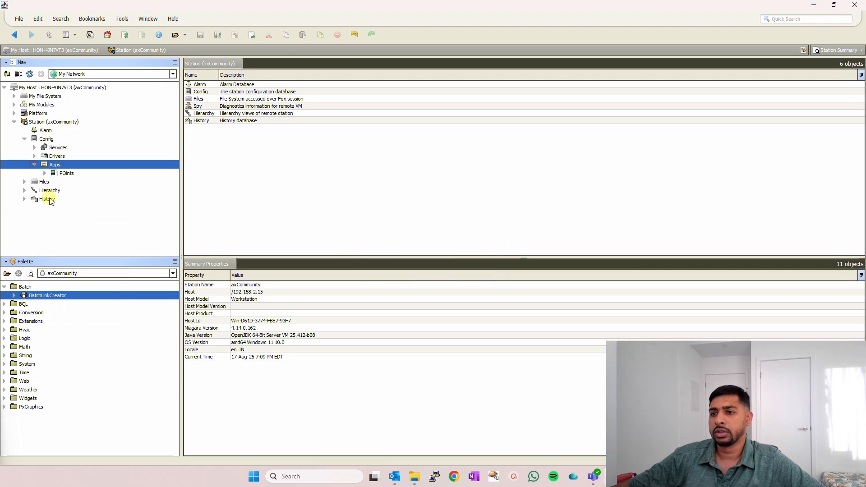
# - Rename the new icon folder under Apps to "Points"
pyautogui.click(66, 174)
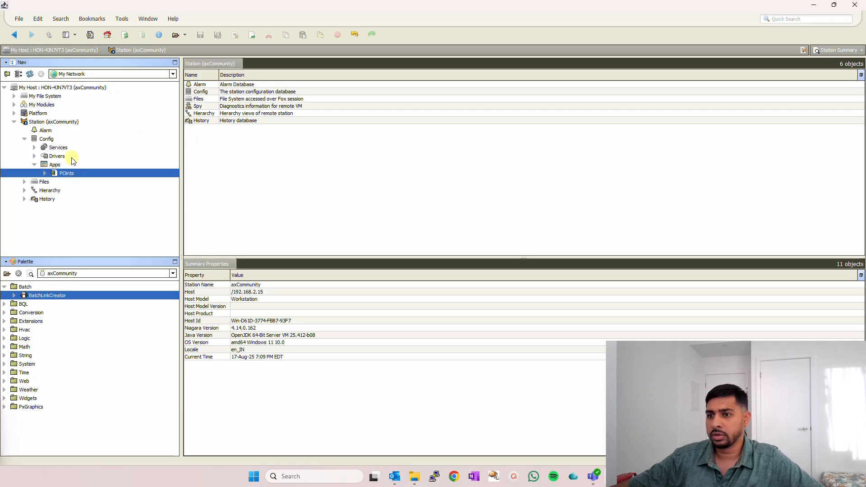
pyautogui.rightClick(71, 175)
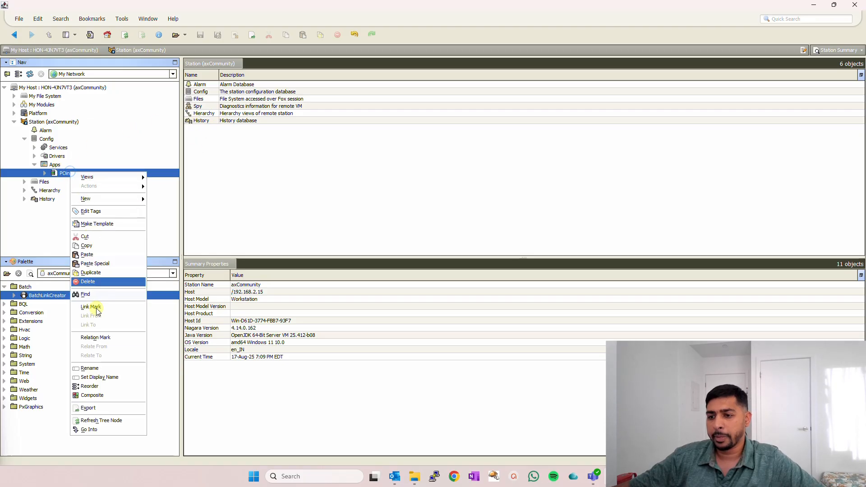
pyautogui.click(89, 369)
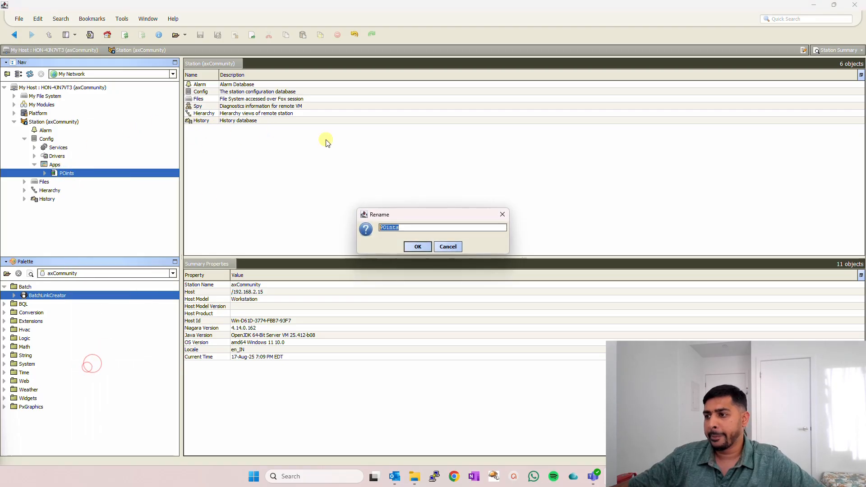
pyautogui.click(386, 228)
pyautogui.press('BackSpace')
pyautogui.write('o')
pyautogui.press('Return')
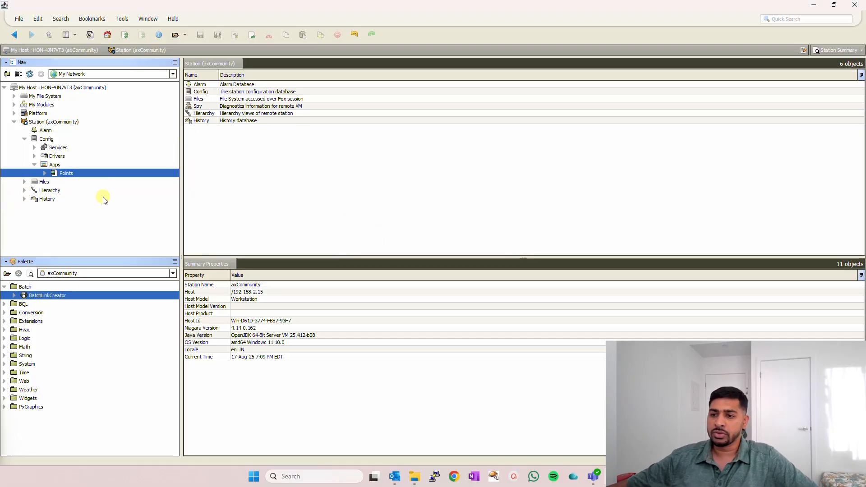
# - Switch to Chrome and search Google for "axcommunity jar file"
pyautogui.click(4, 287)
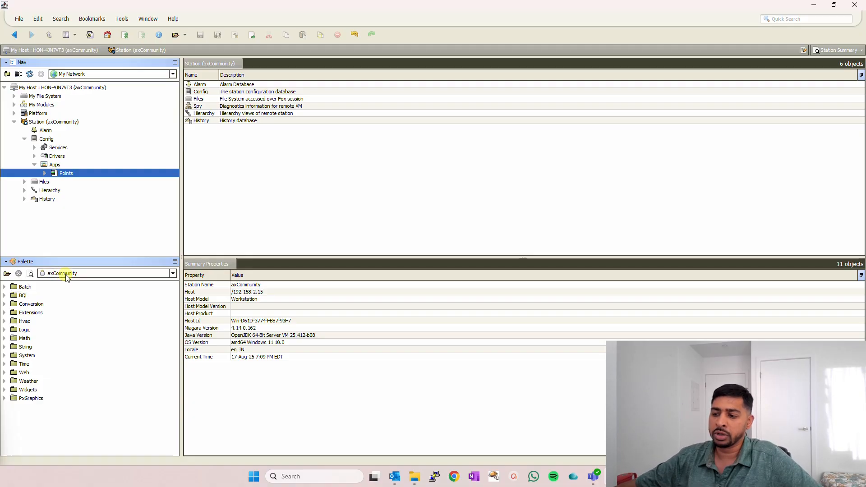
pyautogui.click(454, 476)
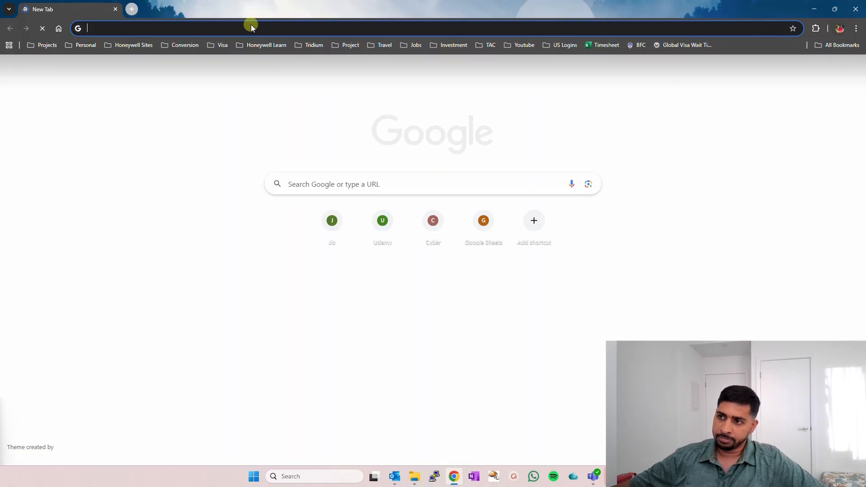
pyautogui.write('axcommunit')
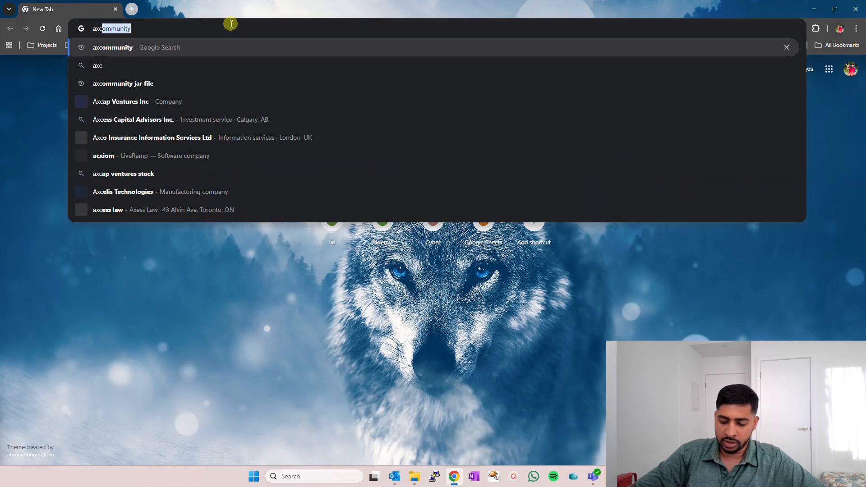
pyautogui.write('y')
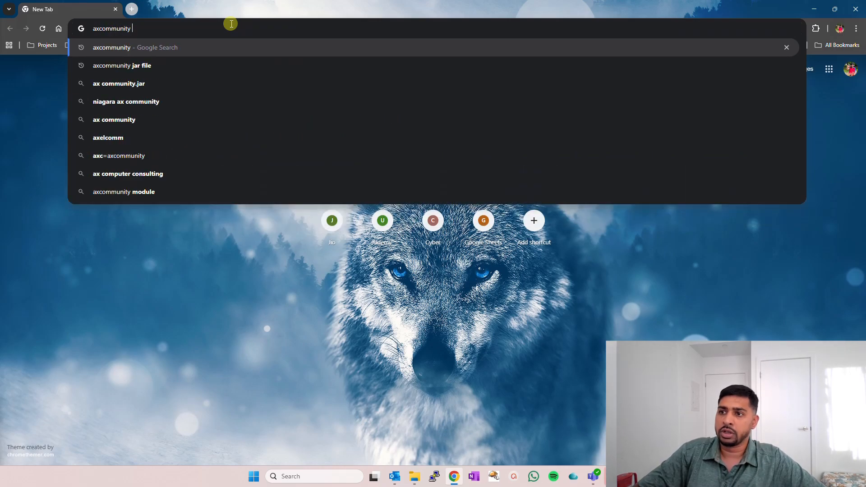
pyautogui.press('Down')
pyautogui.press('Down')
pyautogui.press('Up')
pyautogui.press('Return')
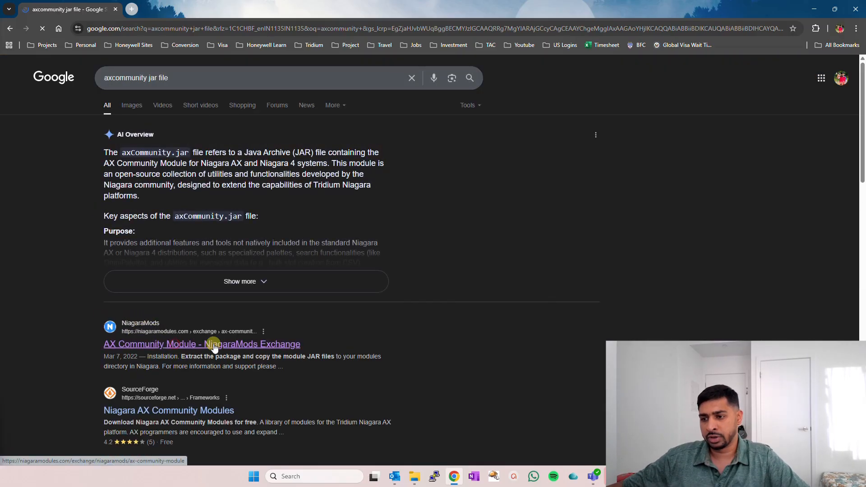
# - View the AX Community Module page on NiagaraMods Exchange and close the browser to return to Niagara Workbench
pyautogui.click(170, 347)
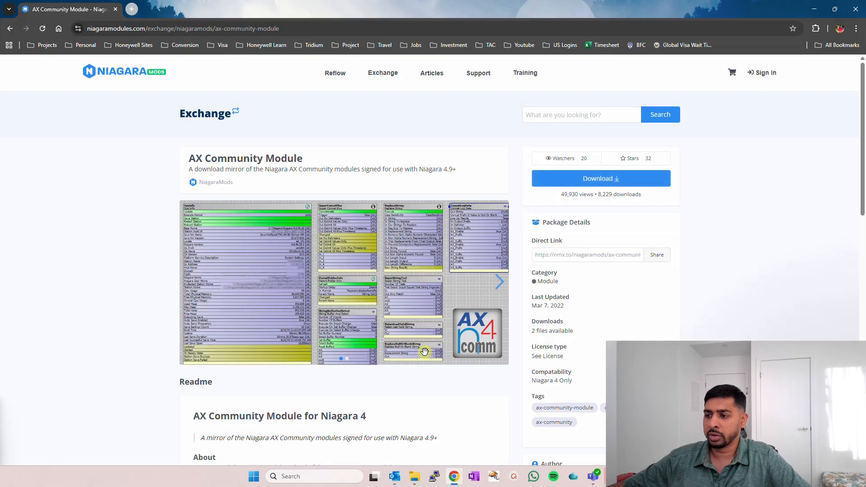
pyautogui.moveTo(417, 482)
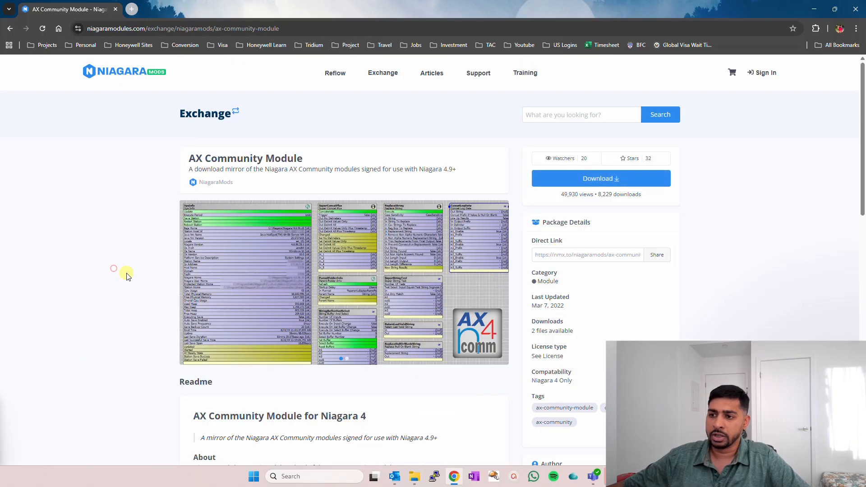
pyautogui.click(414, 476)
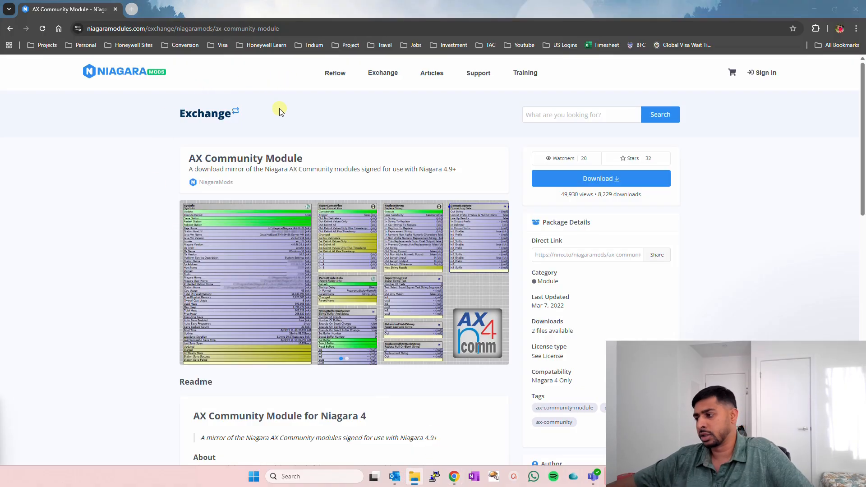
pyautogui.click(860, 8)
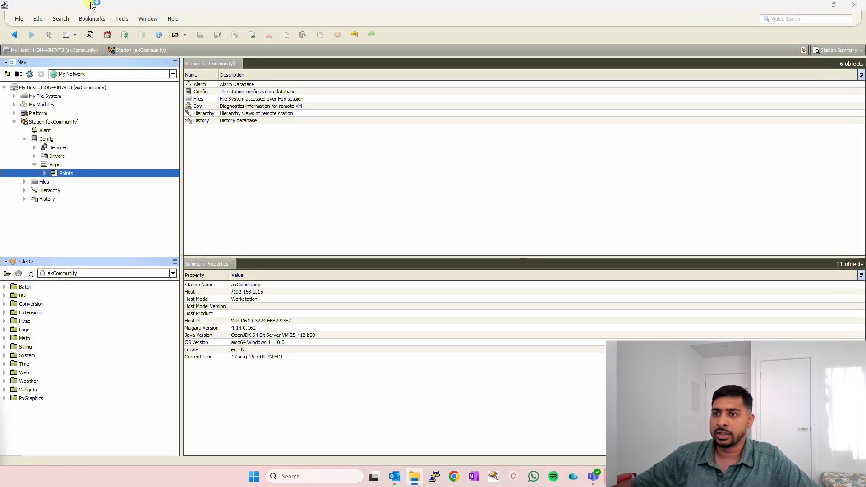
# - Add another Palette side bar with the axCommunity palette loaded, and close the duplicate side bar
pyautogui.click(74, 36)
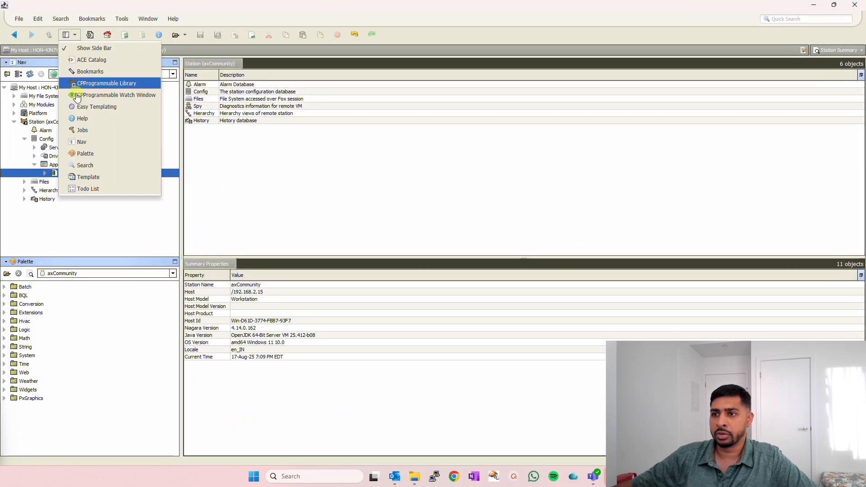
pyautogui.click(97, 154)
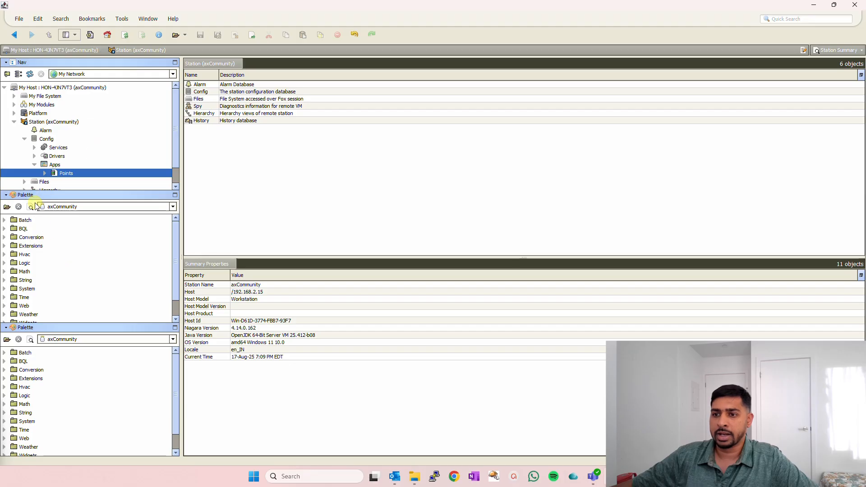
pyautogui.click(6, 207)
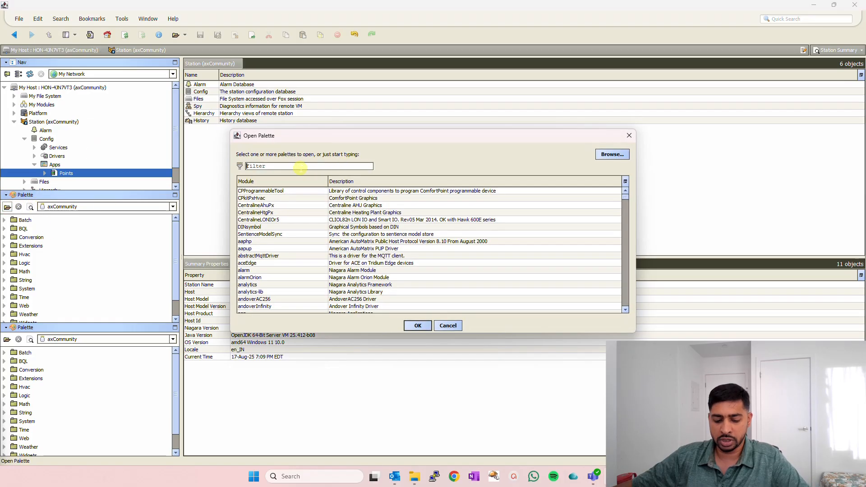
pyautogui.write('ax')
pyautogui.click(258, 191)
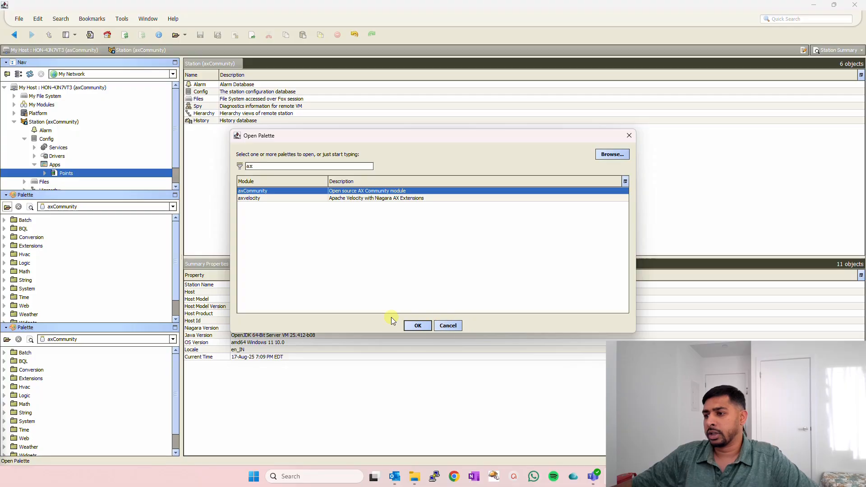
pyautogui.click(421, 326)
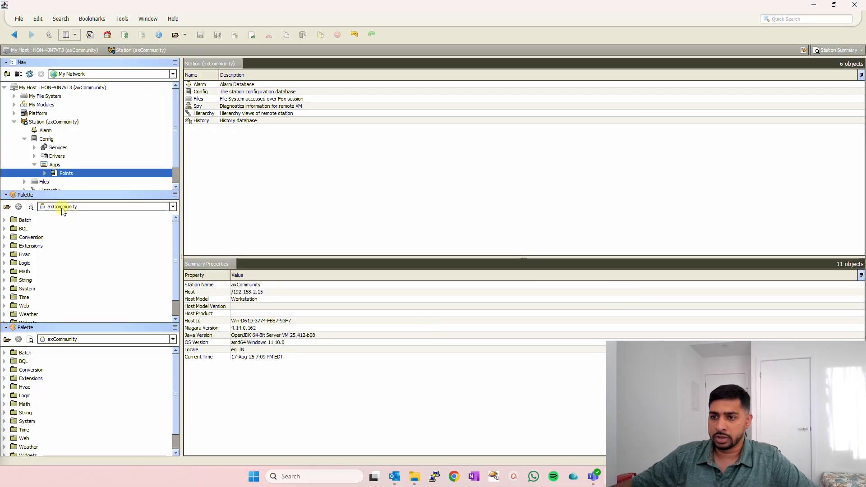
pyautogui.click(6, 194)
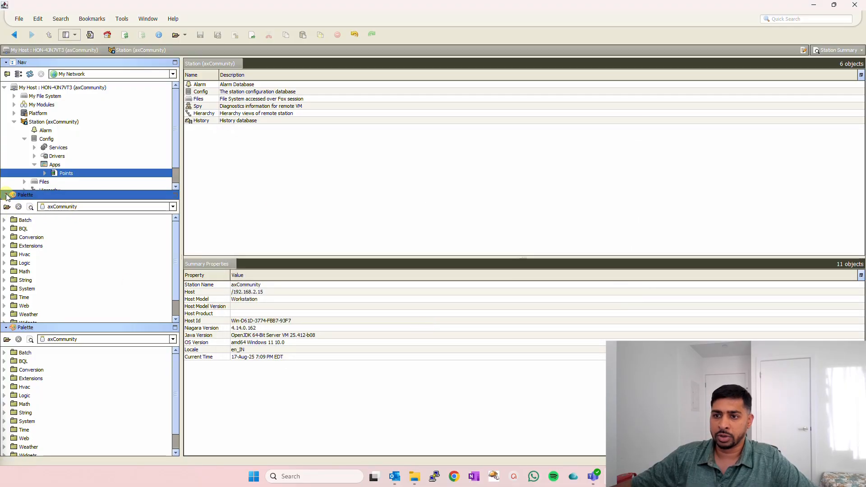
pyautogui.click(15, 205)
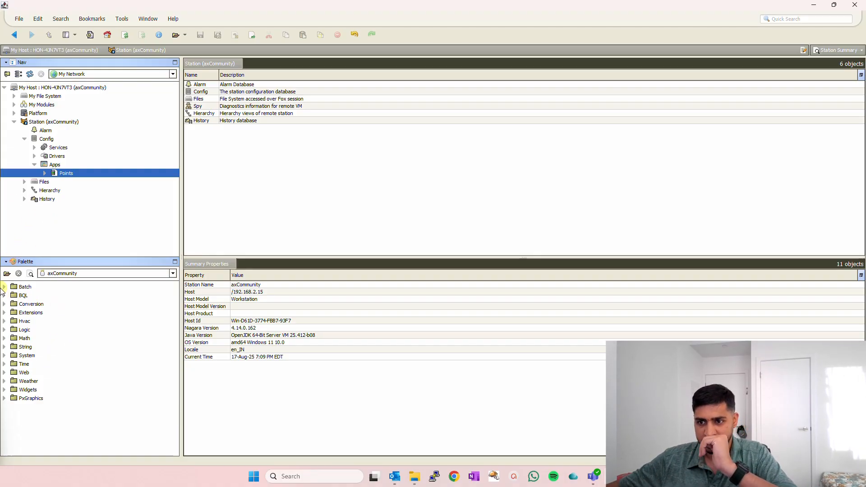
# - Select BatchLinkCreator in the palette's Batch folder and open the Points folder in its AX Wire Sheet view
pyautogui.click(4, 287)
pyautogui.click(47, 295)
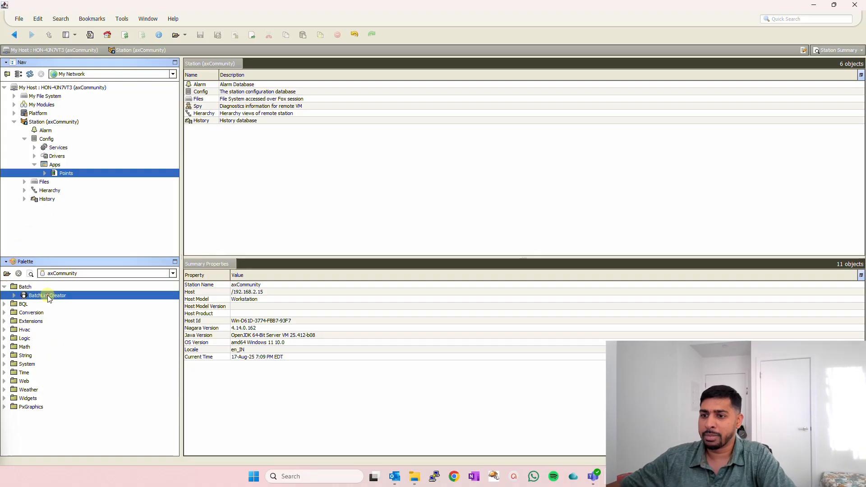
pyautogui.rightClick(45, 176)
pyautogui.click(92, 176)
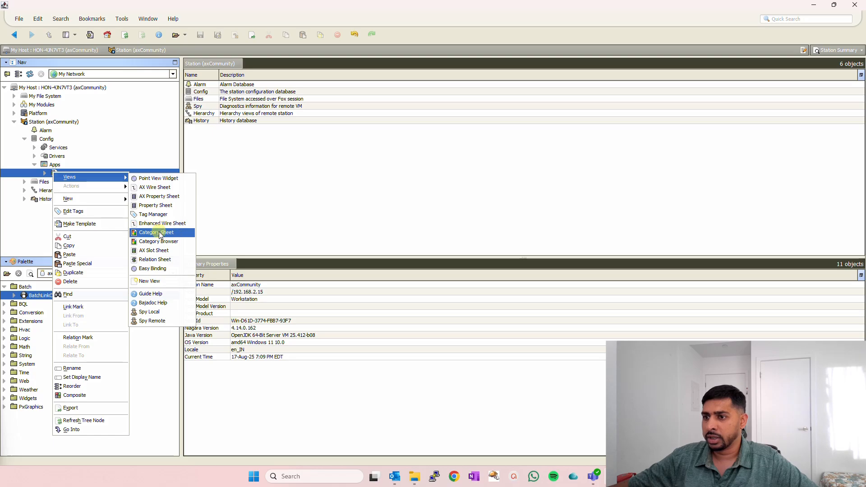
pyautogui.click(156, 188)
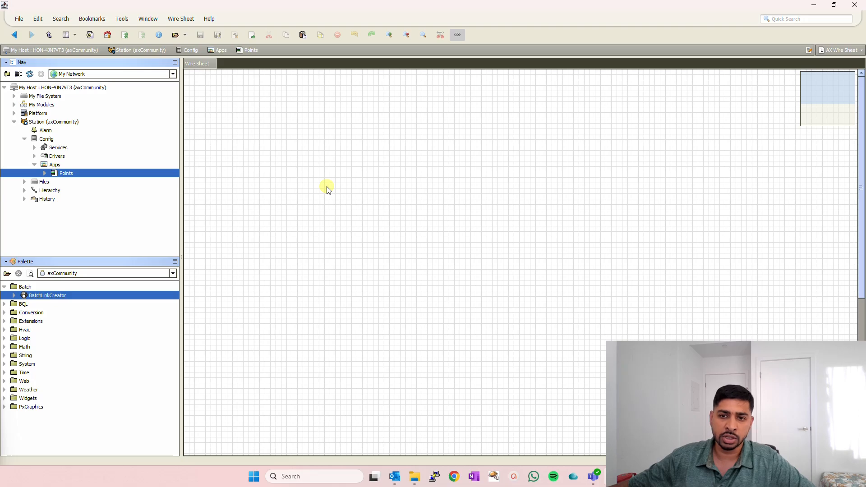
# - Add a NumericWritable point named 1 to the empty Points wire sheet
pyautogui.rightClick(265, 142)
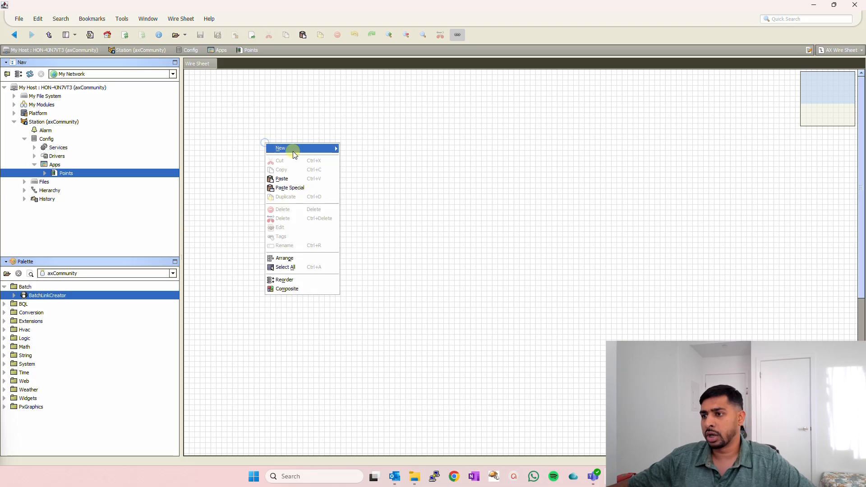
pyautogui.moveTo(301, 150)
pyautogui.click(383, 189)
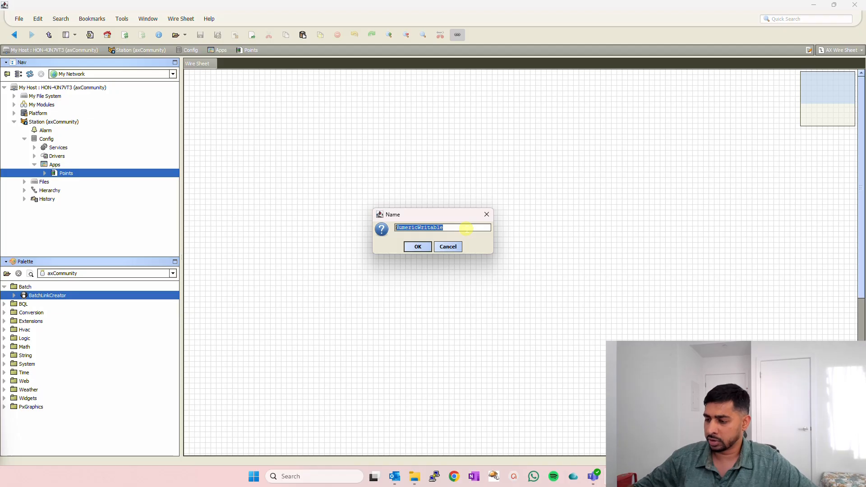
pyautogui.write('1')
pyautogui.press('Return')
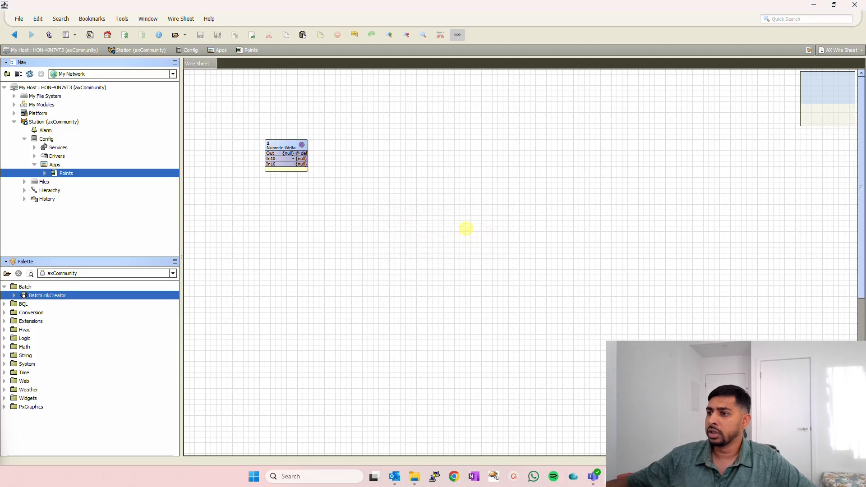
# - Duplicate point 1 repeatedly with the suggested names to create numeric writable points 2 through 10
pyautogui.click(286, 145)
pyautogui.hotkey('ctrl', 'd')
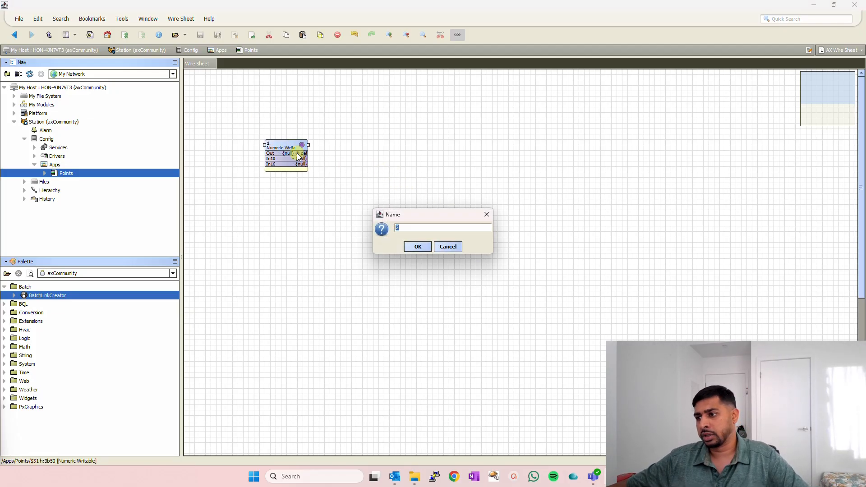
pyautogui.press('Return')
pyautogui.hotkey('ctrl', 'd')
pyautogui.press('Return')
pyautogui.hotkey('ctrl', 'd')
pyautogui.press('Return')
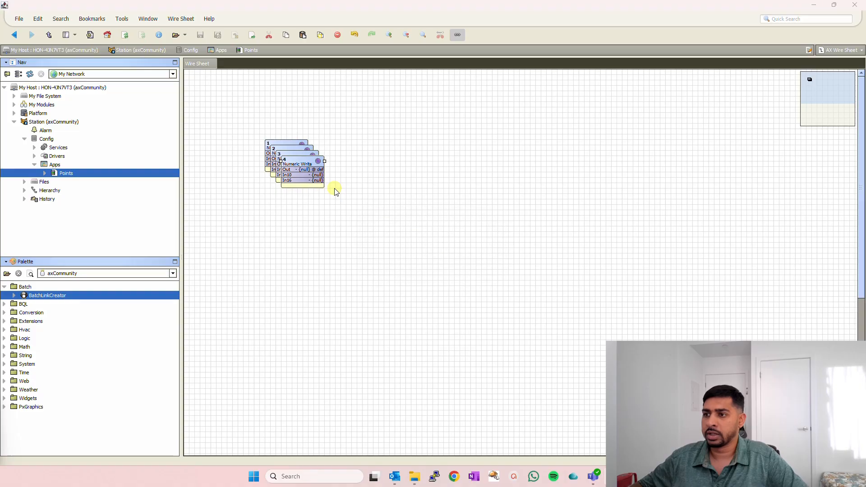
pyautogui.hotkey('ctrl', 'd')
pyautogui.press('Return')
pyautogui.hotkey('ctrl', 'd')
pyautogui.press('Return')
pyautogui.hotkey('ctrl', 'd')
pyautogui.press('Return')
pyautogui.hotkey('ctrl', 'd')
pyautogui.press('Return')
pyautogui.hotkey('ctrl', 'd')
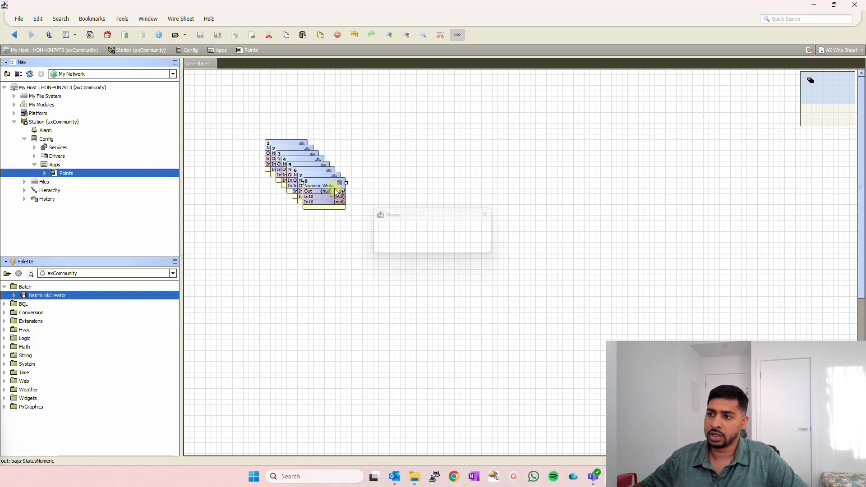
pyautogui.press('Return')
pyautogui.hotkey('ctrl', 'd')
pyautogui.press('Return')
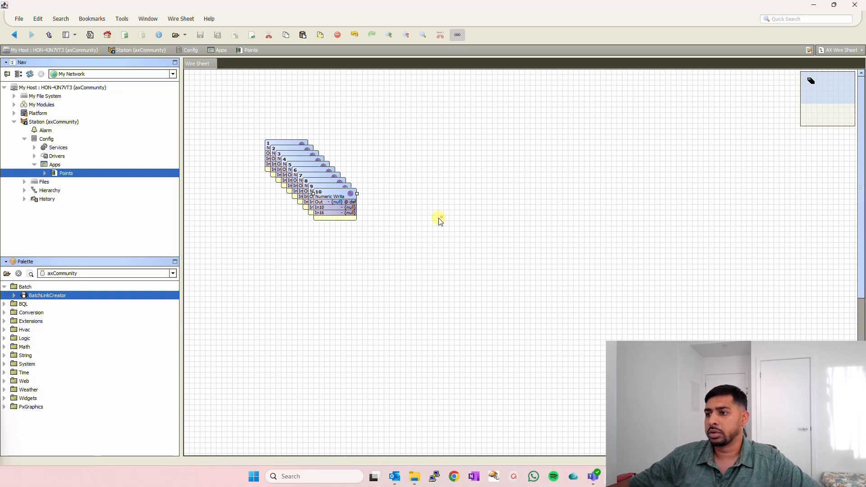
# - Duplicate all ten numeric points together and place the copies to the right of the originals
pyautogui.click(442, 217)
pyautogui.moveTo(394, 251); pyautogui.dragTo(244, 106)
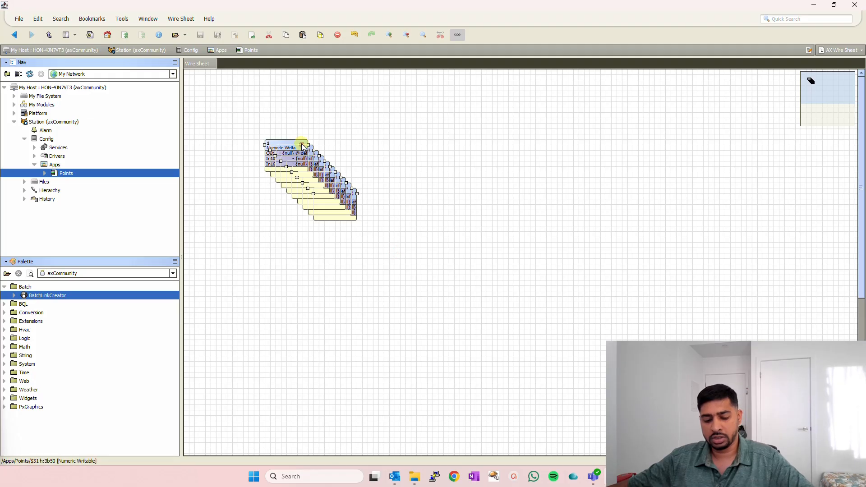
pyautogui.hotkey('ctrl', 'd')
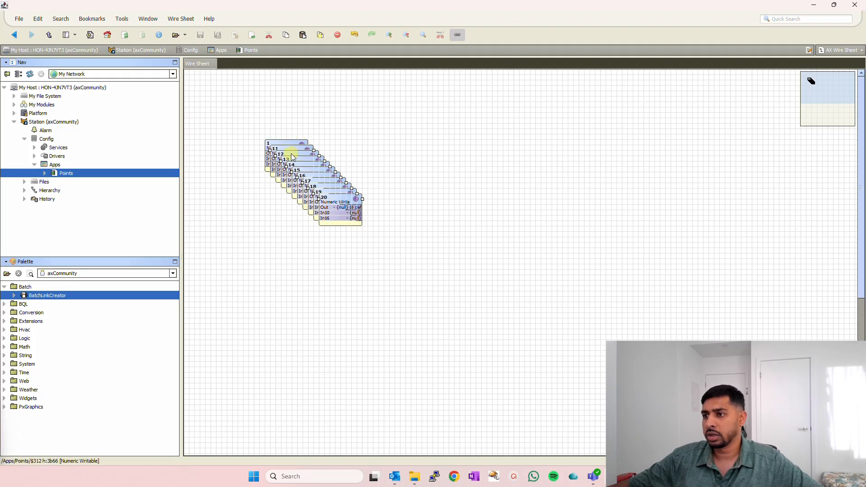
pyautogui.moveTo(292, 147); pyautogui.dragTo(422, 135)
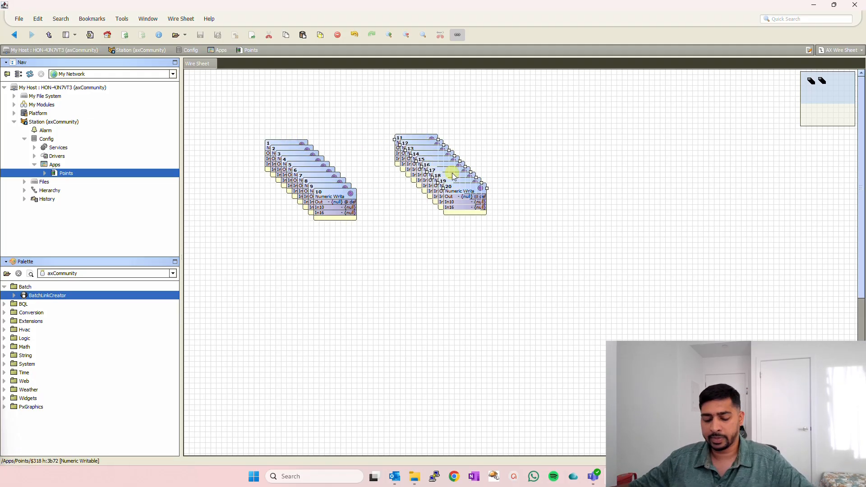
# - Batch-rename the ten copied points, replacing 1 with A in their names
pyautogui.hotkey('ctrl', 'r')
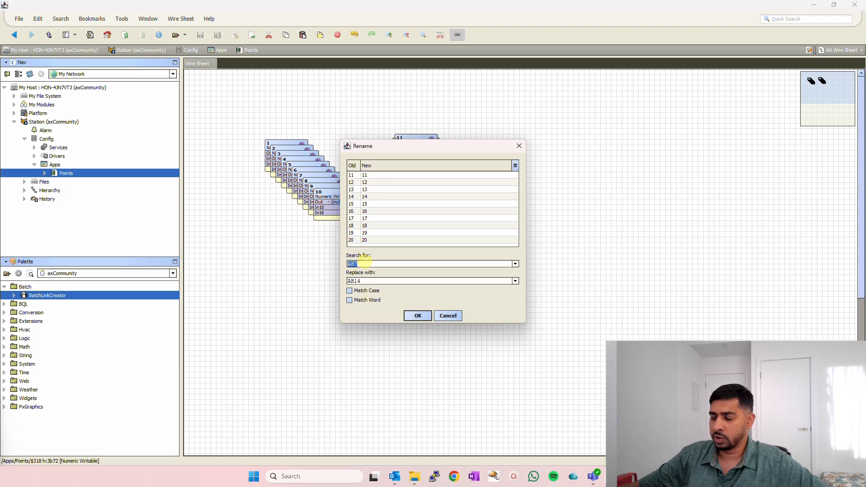
pyautogui.write('1')
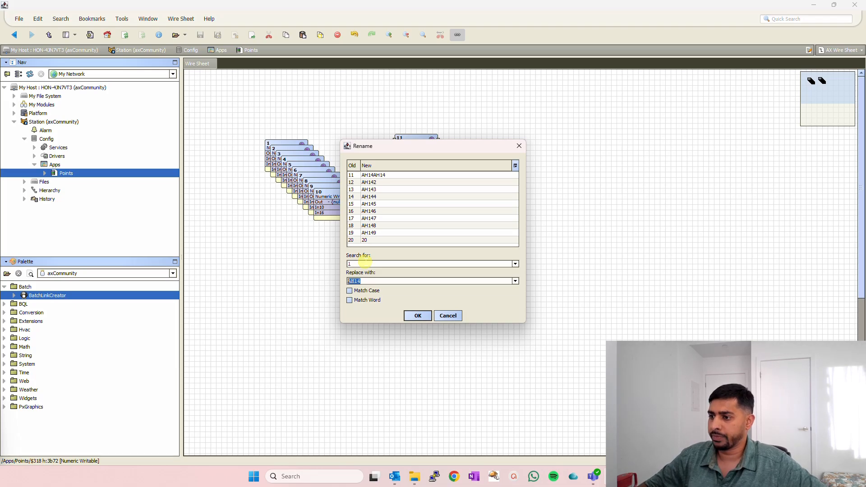
pyautogui.write('A')
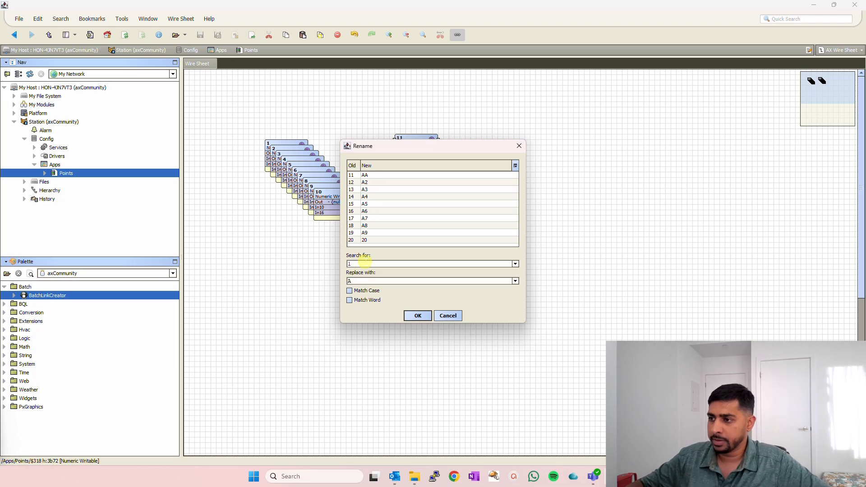
pyautogui.click(424, 316)
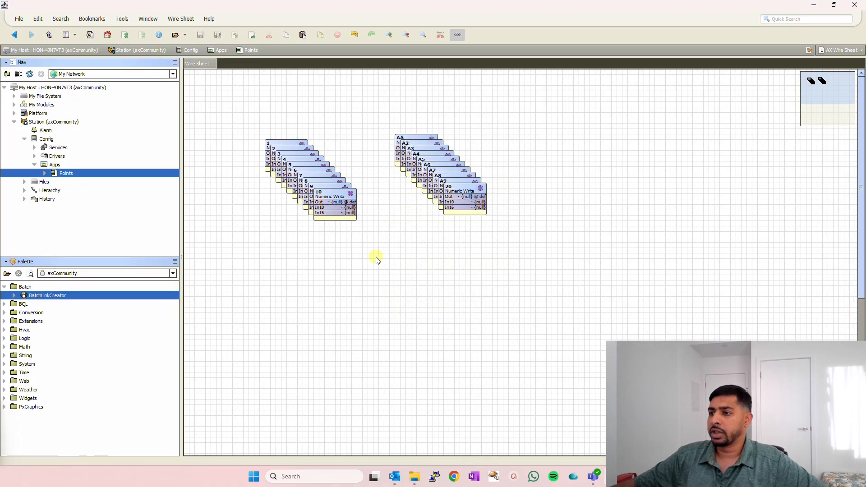
# - Arrange only the points 1 to 10 on the wire sheet using Arrange Selection
pyautogui.moveTo(549, 236); pyautogui.dragTo(205, 105)
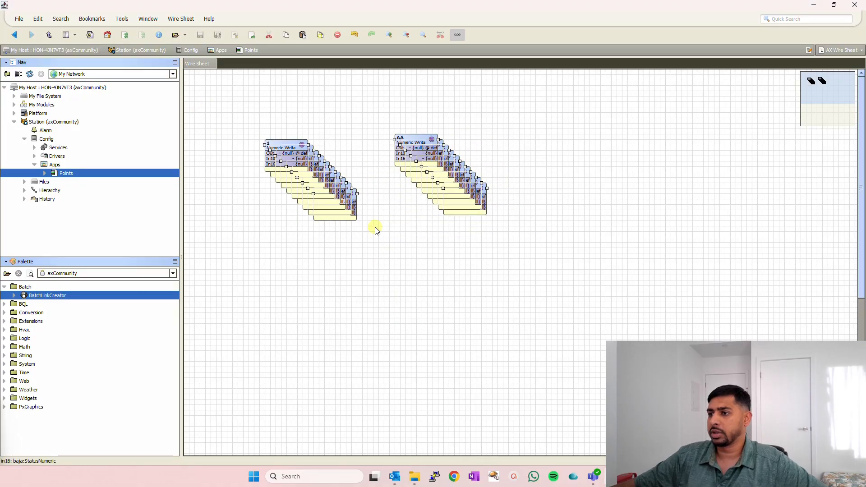
pyautogui.moveTo(373, 252); pyautogui.dragTo(259, 109)
pyautogui.rightClick(328, 117)
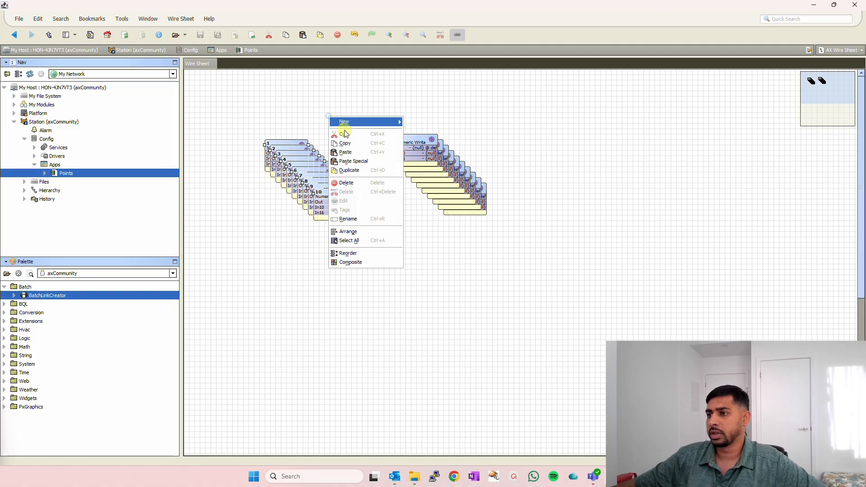
pyautogui.click(361, 231)
pyautogui.click(427, 236)
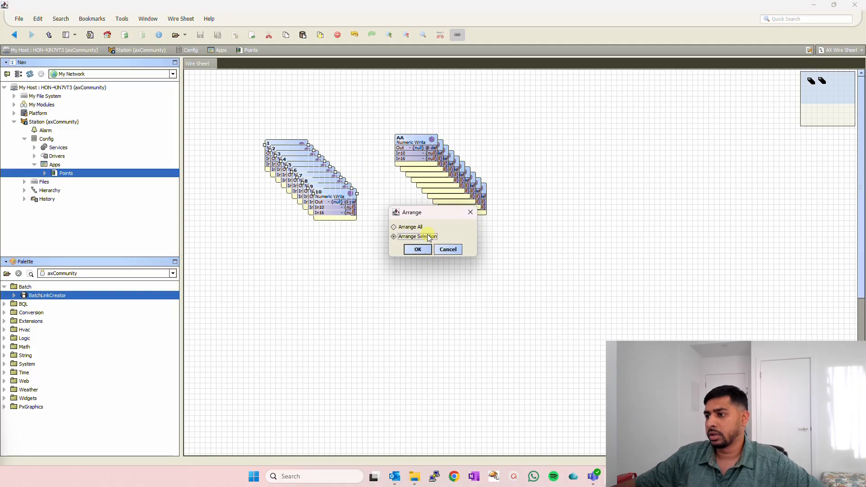
pyautogui.click(417, 249)
pyautogui.click(302, 213)
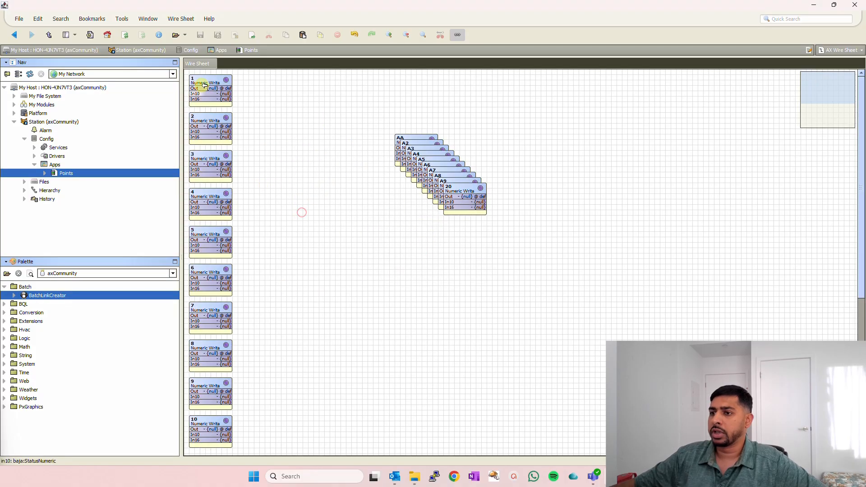
# - Arrange only the ten copied points with Arrange Selection and move their column to the right of points 1 to 10
pyautogui.moveTo(510, 259); pyautogui.dragTo(357, 108)
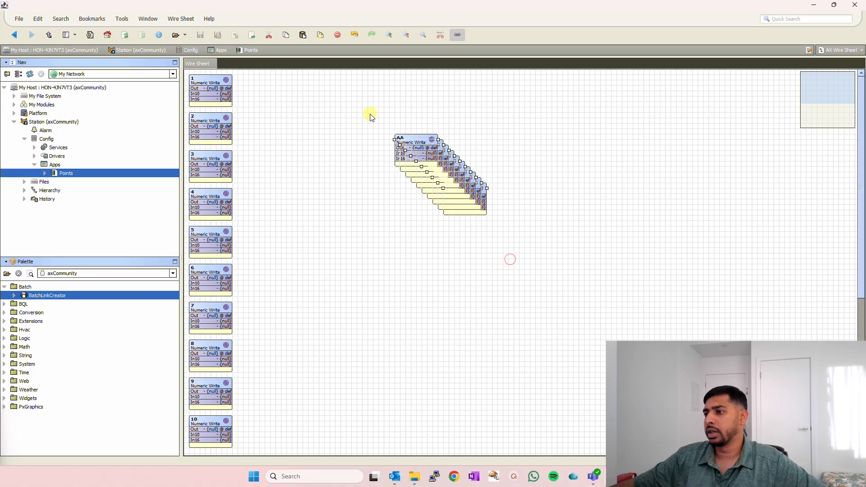
pyautogui.rightClick(415, 141)
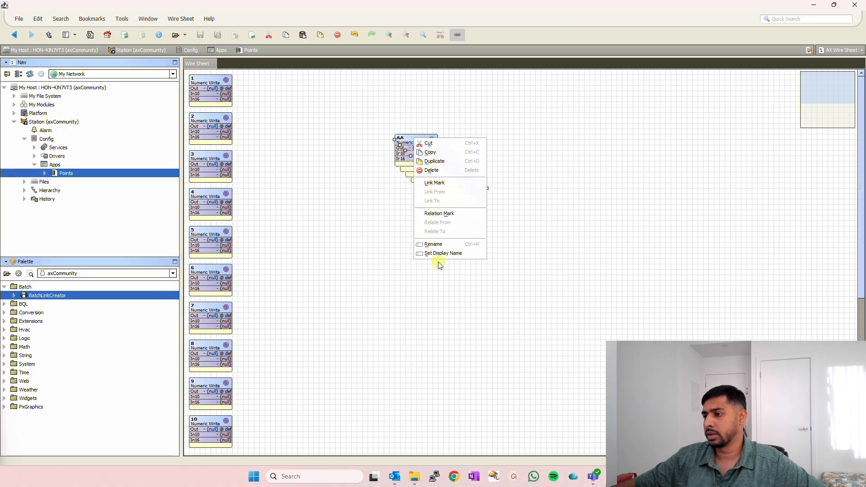
pyautogui.click(386, 224)
pyautogui.rightClick(356, 219)
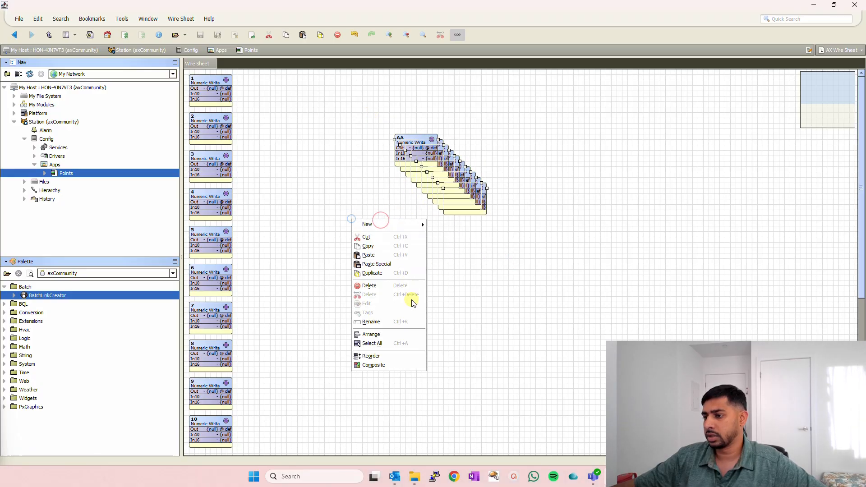
pyautogui.click(372, 335)
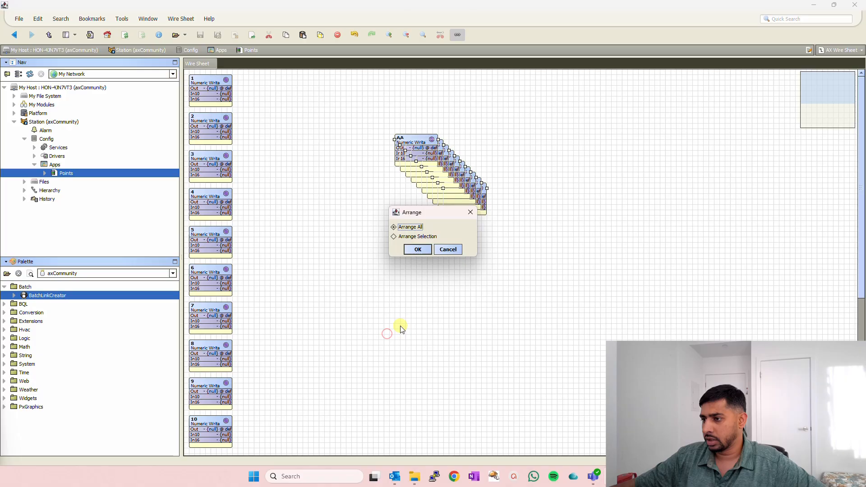
pyautogui.click(417, 235)
pyautogui.click(414, 248)
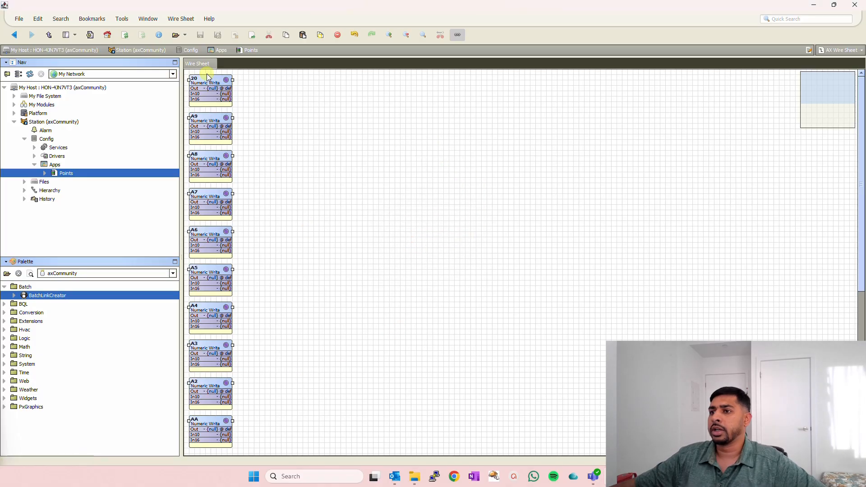
pyautogui.moveTo(207, 79); pyautogui.dragTo(311, 80)
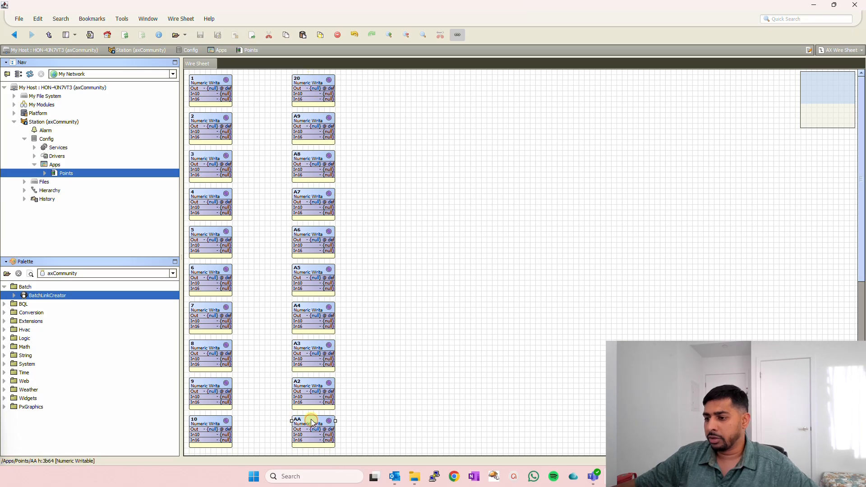
# - Rename point AA as A1 and point 20 as A10
pyautogui.hotkey('ctrl', 'r')
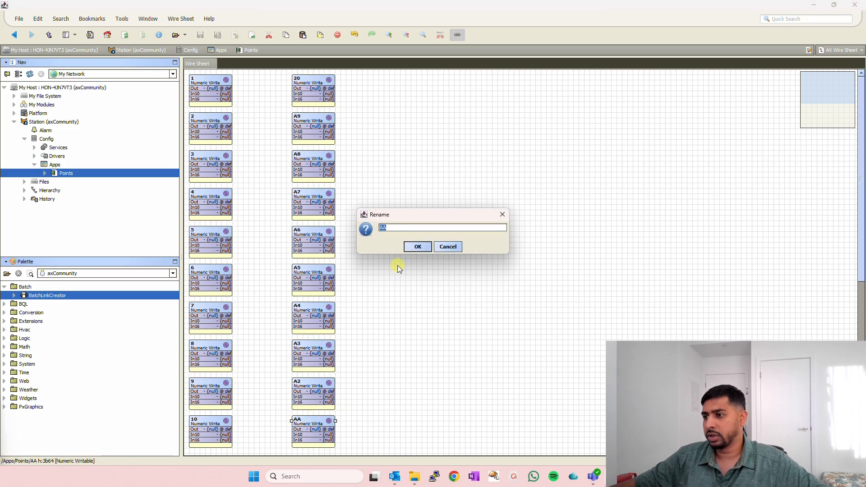
pyautogui.click(391, 227)
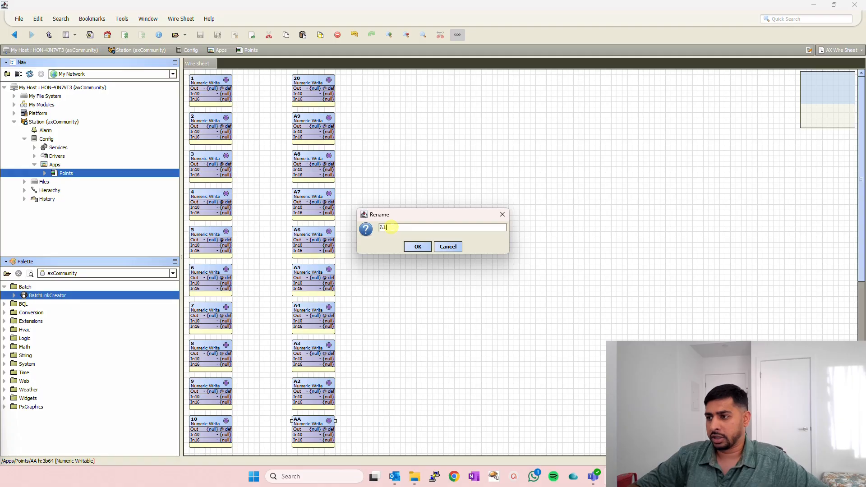
pyautogui.write('1')
pyautogui.press('Return')
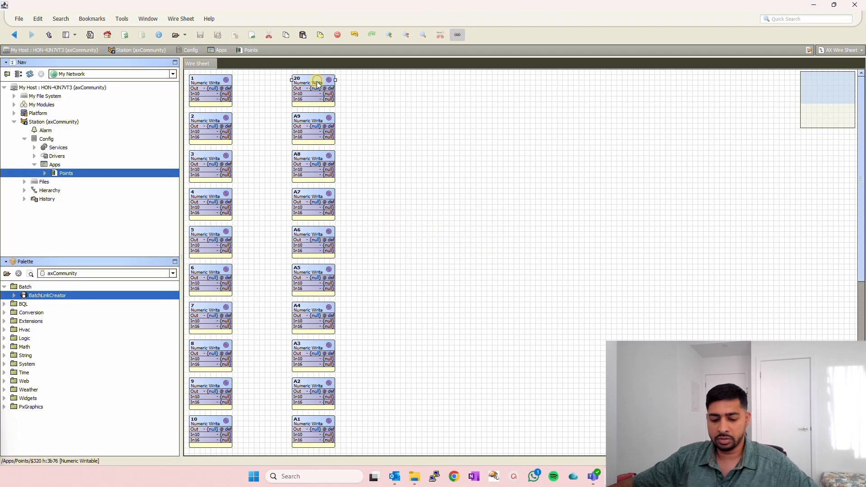
pyautogui.hotkey('ctrl', 'r')
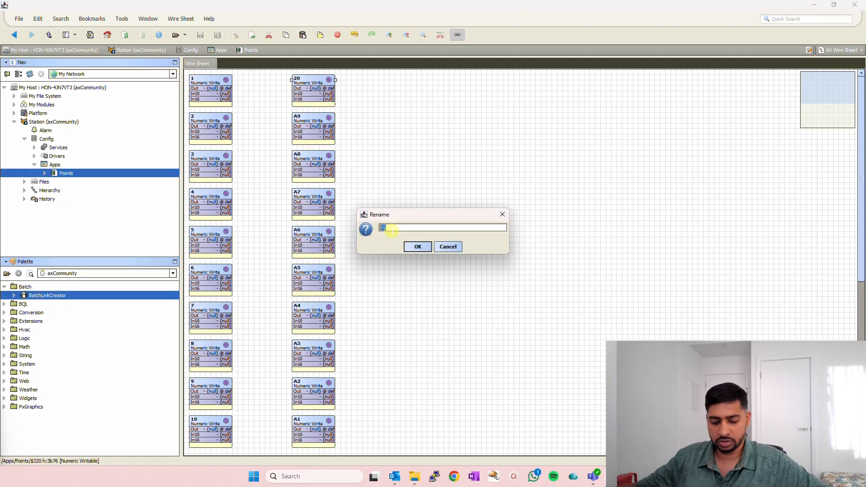
pyautogui.press('Return')
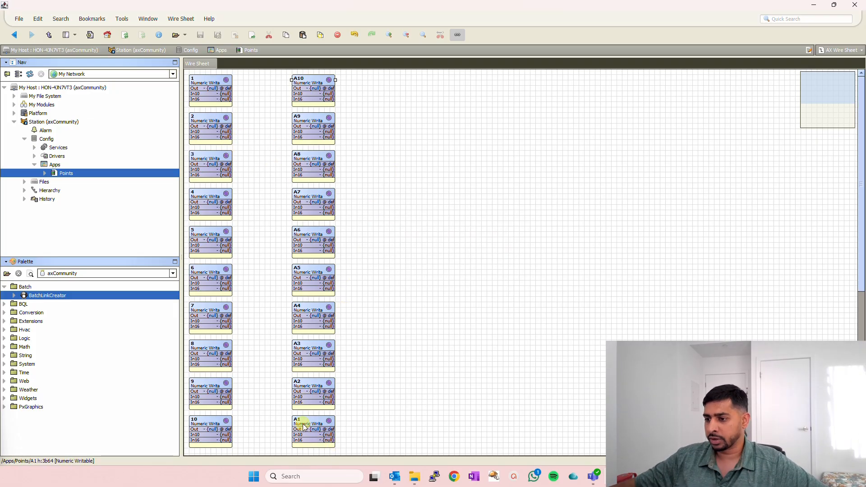
# - Reposition the A points into one column running from A1 down to A10, aligned with points 1 to 10
pyautogui.moveTo(302, 426); pyautogui.dragTo(257, 417)
pyautogui.moveTo(315, 115); pyautogui.dragTo(266, 118)
pyautogui.moveTo(316, 155); pyautogui.dragTo(256, 158)
pyautogui.moveTo(309, 194); pyautogui.dragTo(265, 195)
pyautogui.moveTo(318, 230); pyautogui.dragTo(263, 232)
pyautogui.moveTo(294, 451); pyautogui.dragTo(348, 80)
pyautogui.click(459, 210)
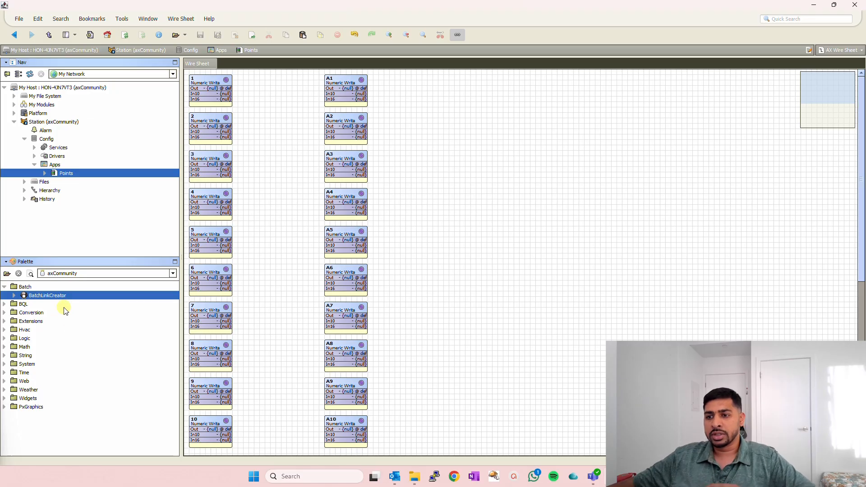
# - Add a BatchLinkCreator from the palette with its default name and place it to the right of the point columns
pyautogui.moveTo(46, 296); pyautogui.dragTo(620, 185)
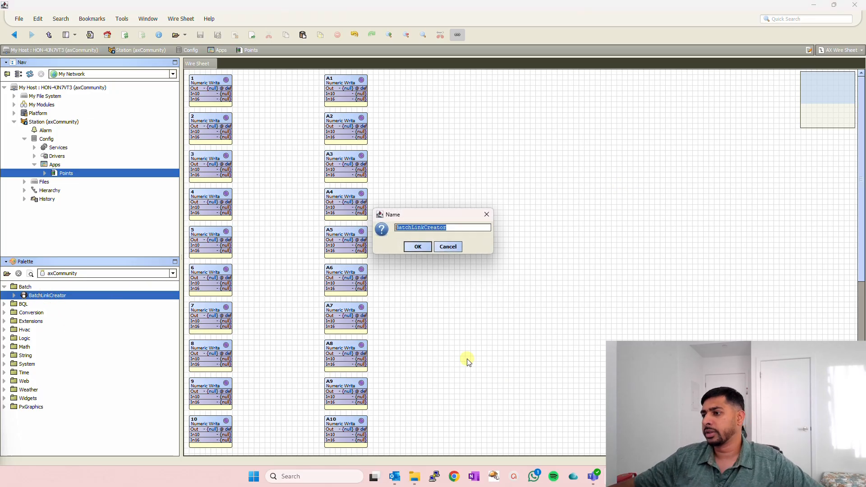
pyautogui.click(417, 247)
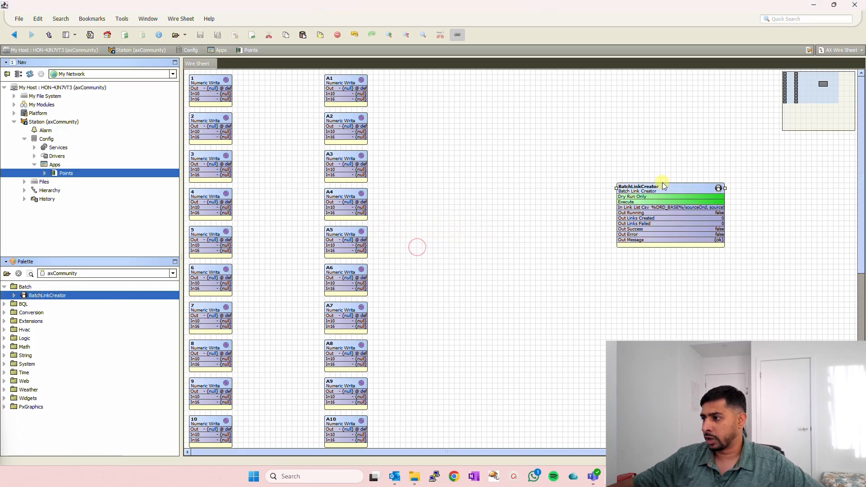
pyautogui.moveTo(536, 138); pyautogui.dragTo(537, 138)
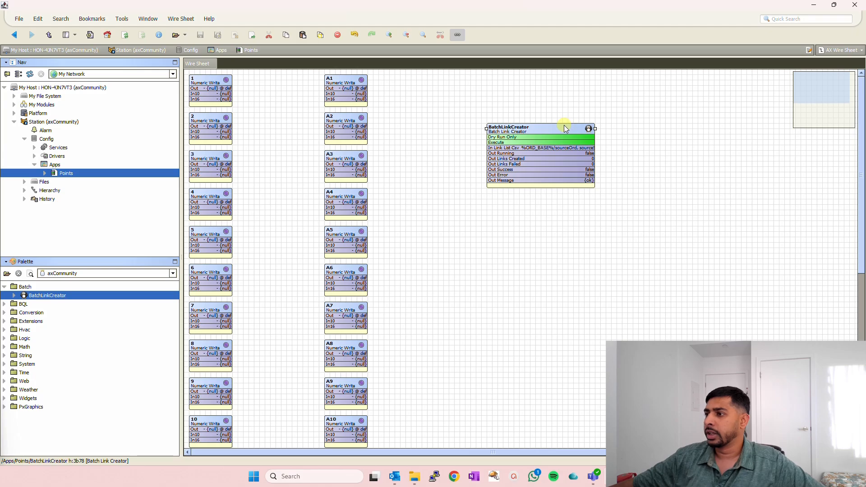
# - Copy the template text of In Link List Csv from the BatchLinkCreator's properties and return to the Points wire sheet
pyautogui.doubleClick(540, 129)
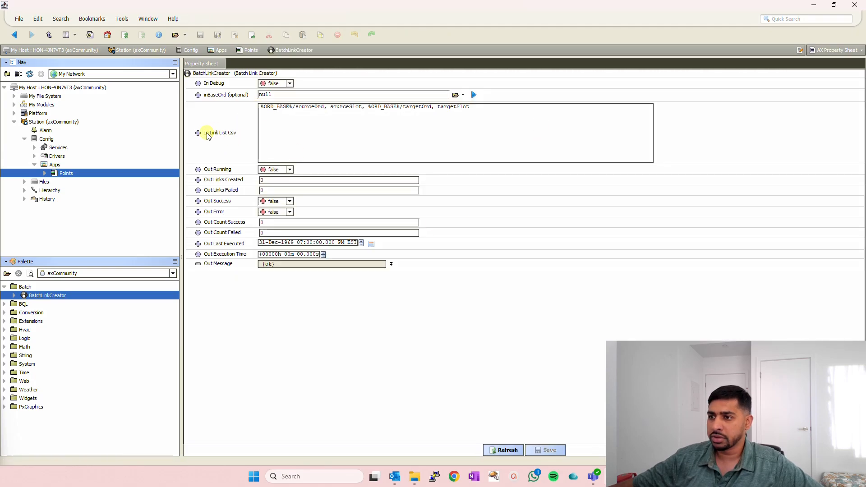
pyautogui.moveTo(263, 106); pyautogui.dragTo(479, 107)
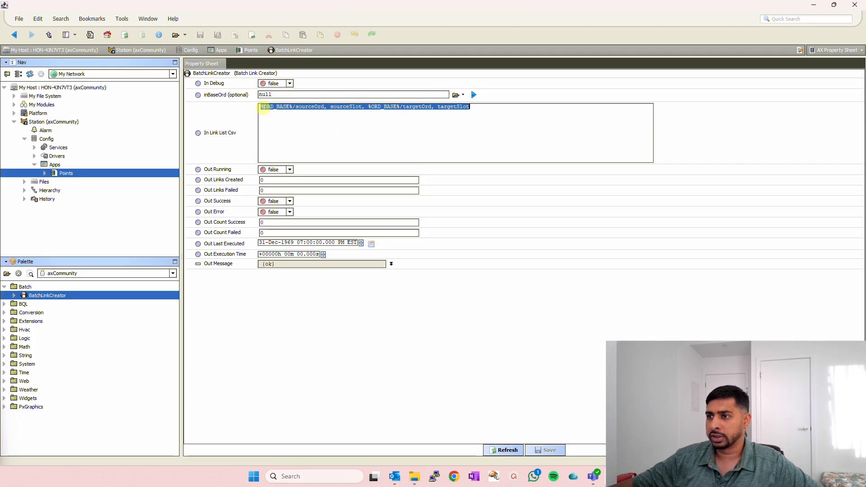
pyautogui.click(321, 107)
pyautogui.moveTo(499, 108); pyautogui.dragTo(265, 108)
pyautogui.hotkey('ctrl', 'c')
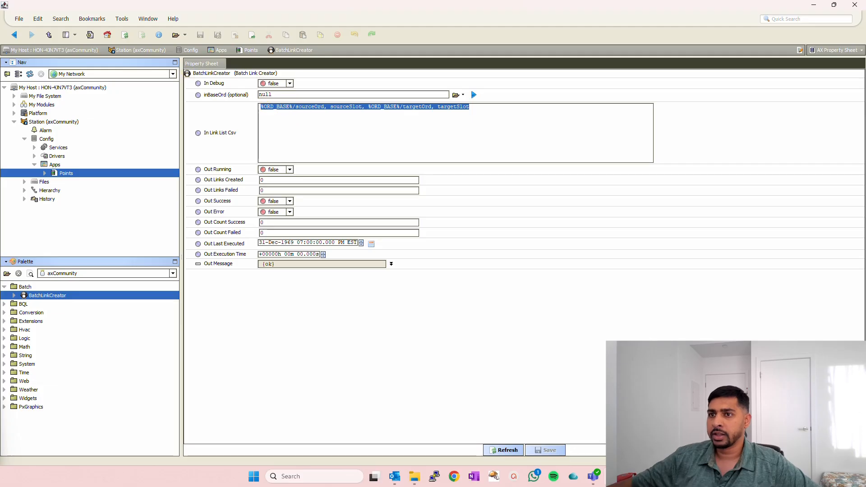
pyautogui.click(14, 35)
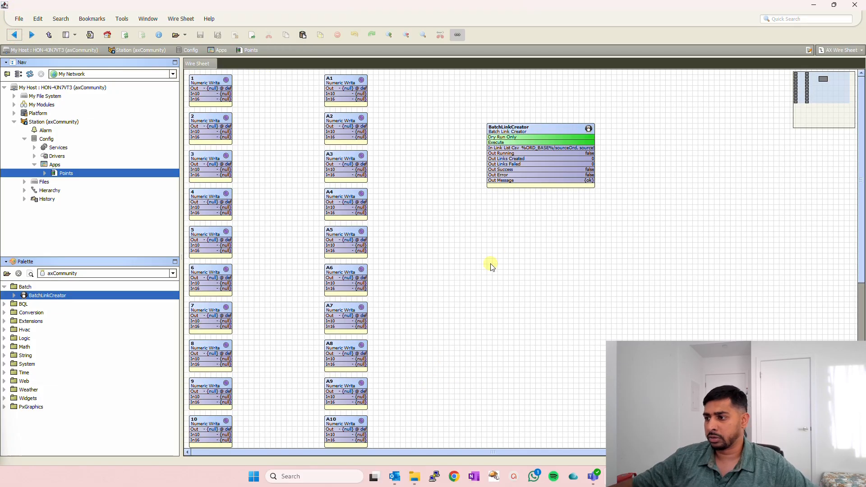
# - Create a new Microsoft Excel worksheet on the desktop and open it in Excel
pyautogui.press('super+d')
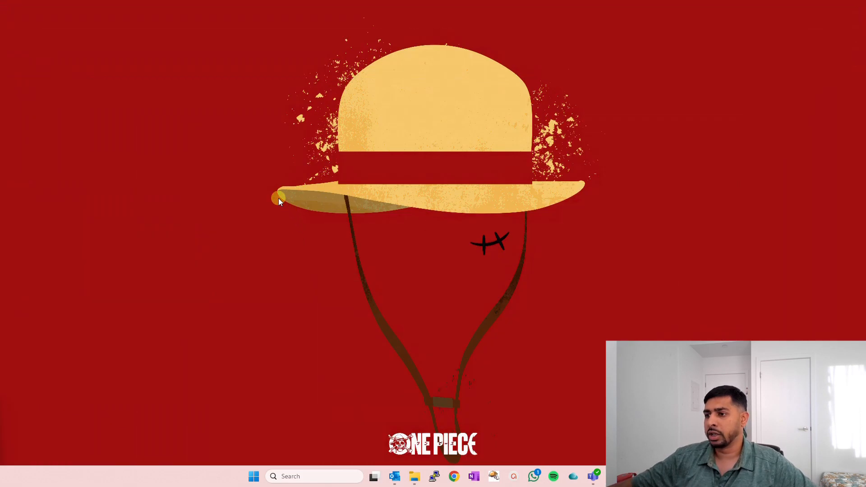
pyautogui.rightClick(329, 241)
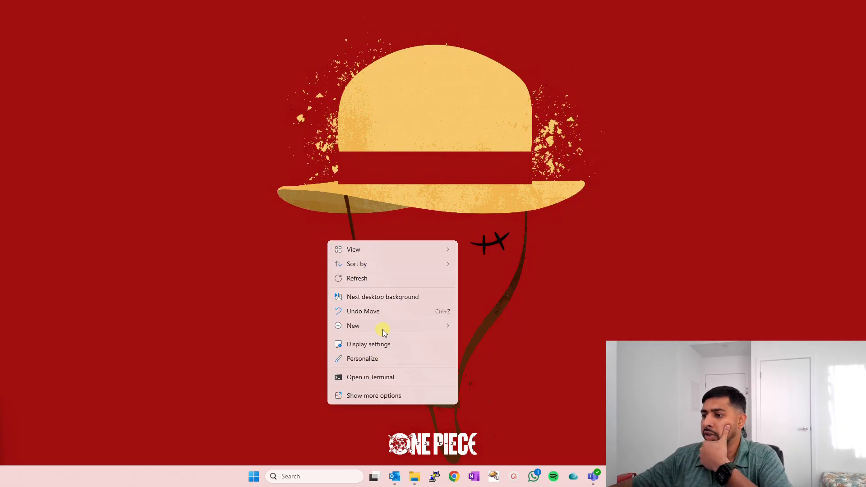
pyautogui.moveTo(383, 326)
pyautogui.click(507, 288)
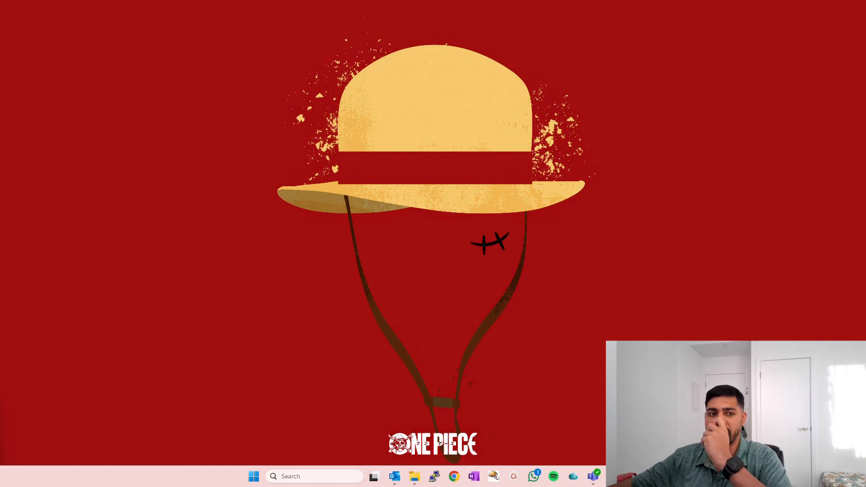
pyautogui.moveTo(0, 21); pyautogui.dragTo(89, 42)
pyautogui.click(476, 238)
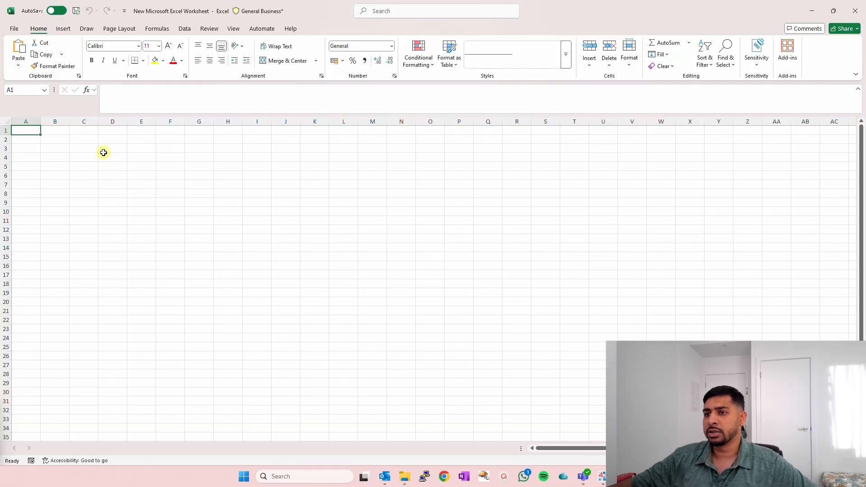
# - Paste the copied link template %ORD_BASE%/sourceOrd, sourceSlot, %ORD_BASE%/targetOrd, targetSlot into cell B2
pyautogui.click(55, 140)
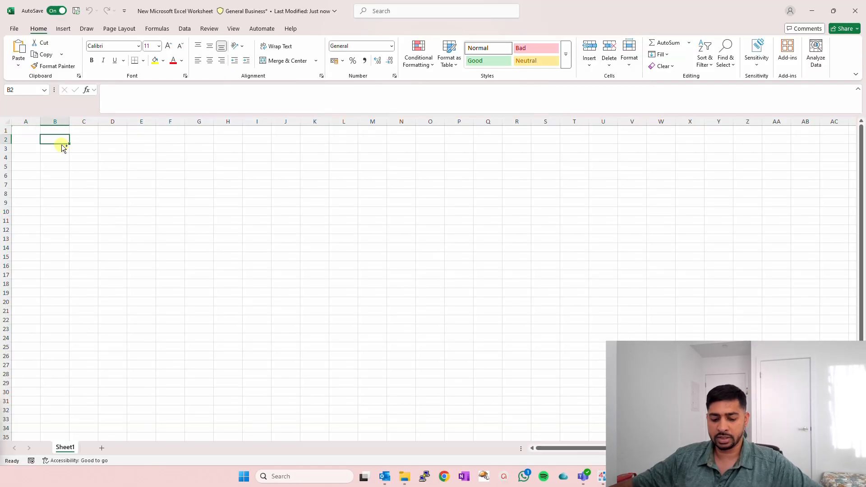
pyautogui.hotkey('ctrl', 'v')
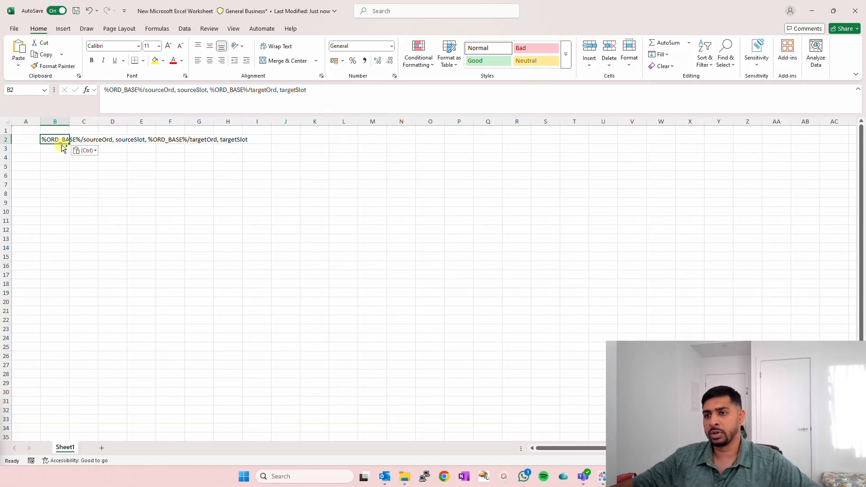
pyautogui.click(83, 166)
pyautogui.doubleClick(69, 121)
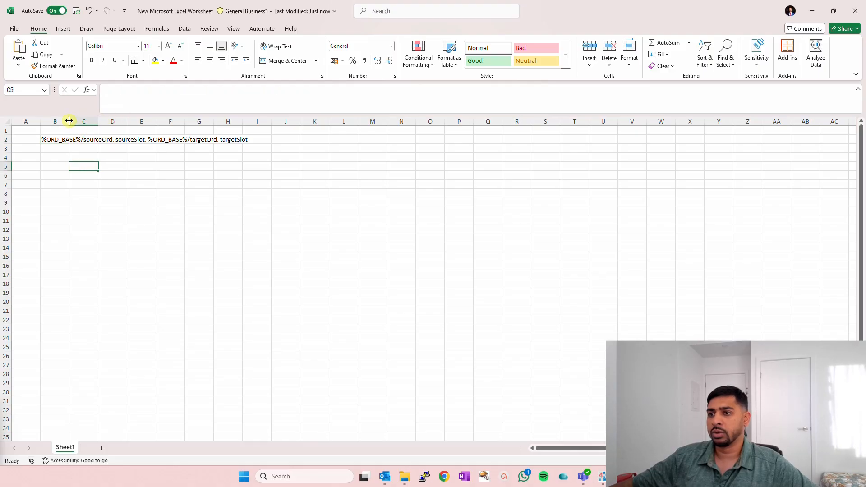
pyautogui.click(54, 139)
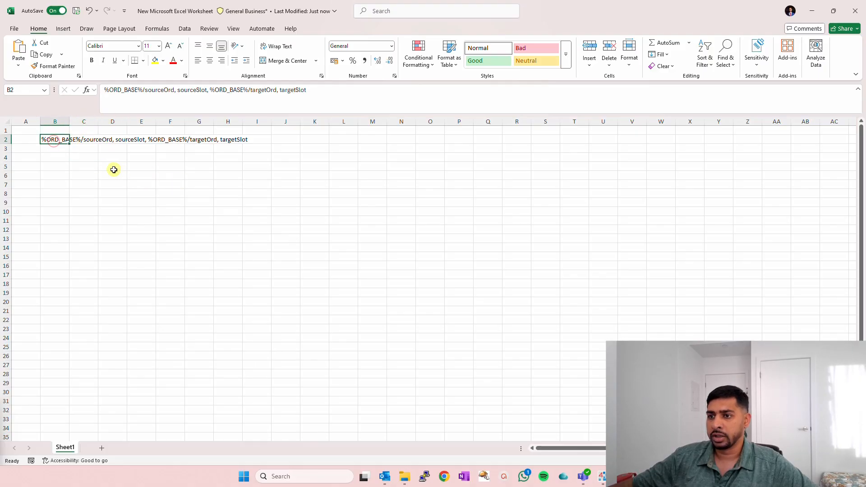
# - Enter the source headers ORD, SourceOrd and Source Slot in cells C4 to E4
pyautogui.click(84, 156)
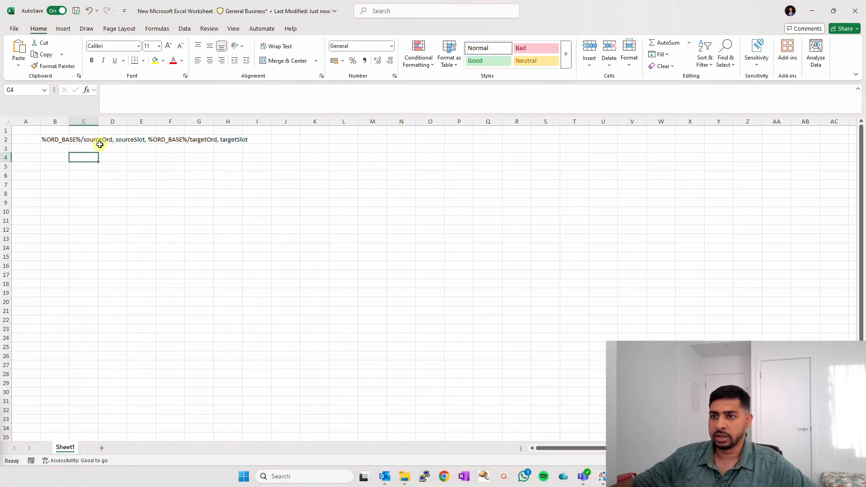
pyautogui.write('ORD')
pyautogui.press('Tab')
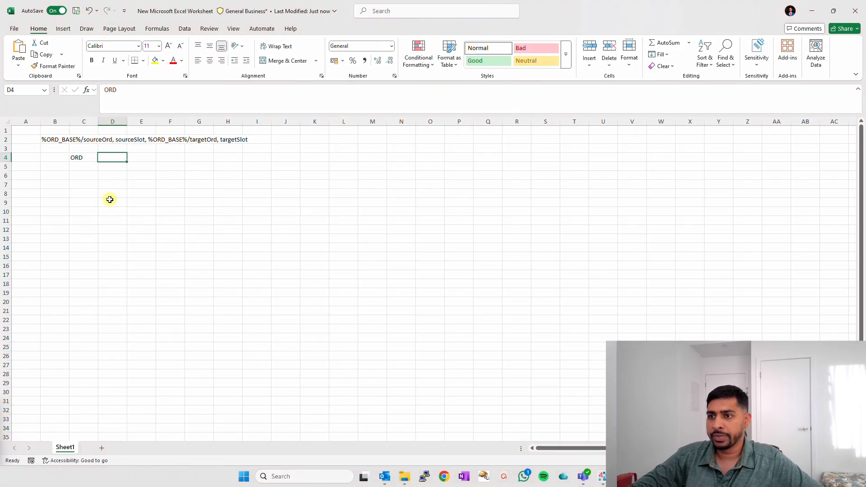
pyautogui.write('Source')
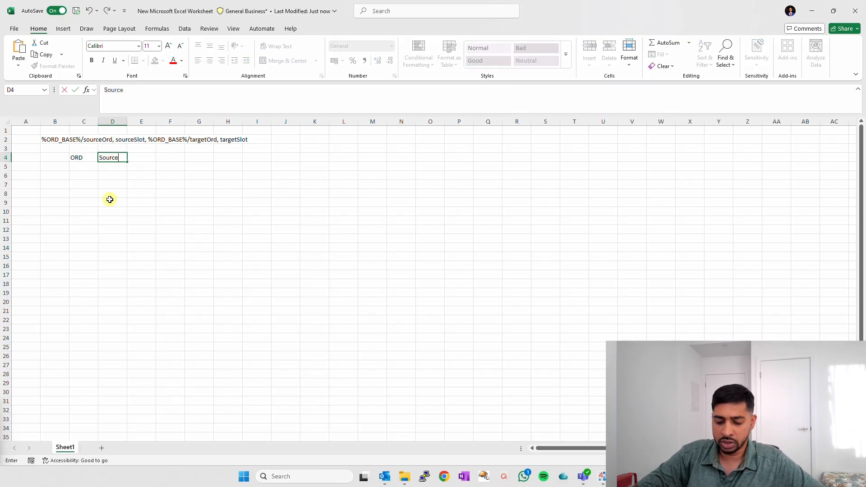
pyautogui.write('Ord')
pyautogui.press('Tab')
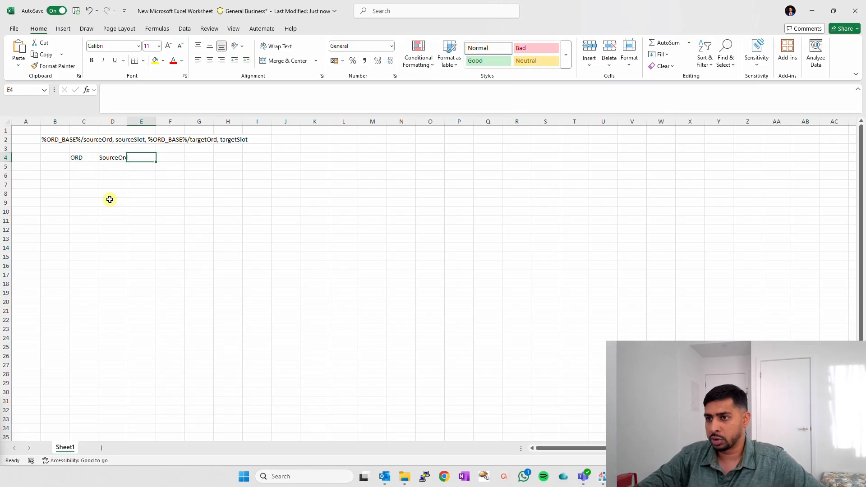
pyautogui.write('Si')
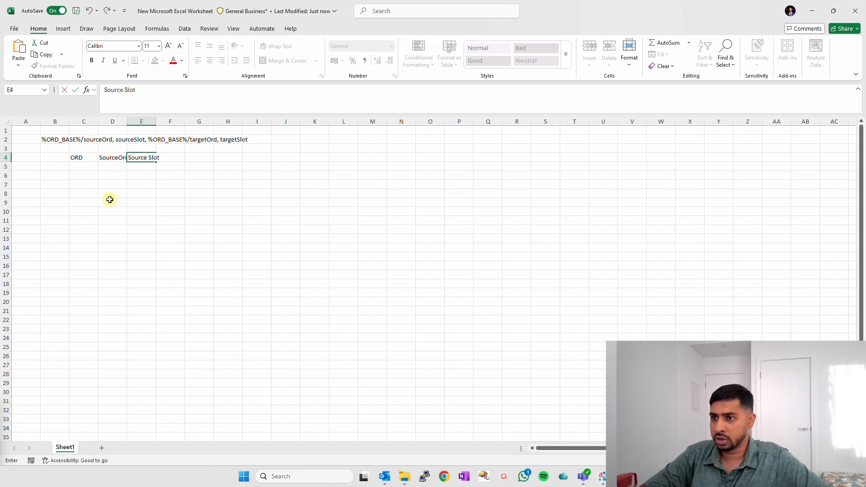
pyautogui.press('Tab')
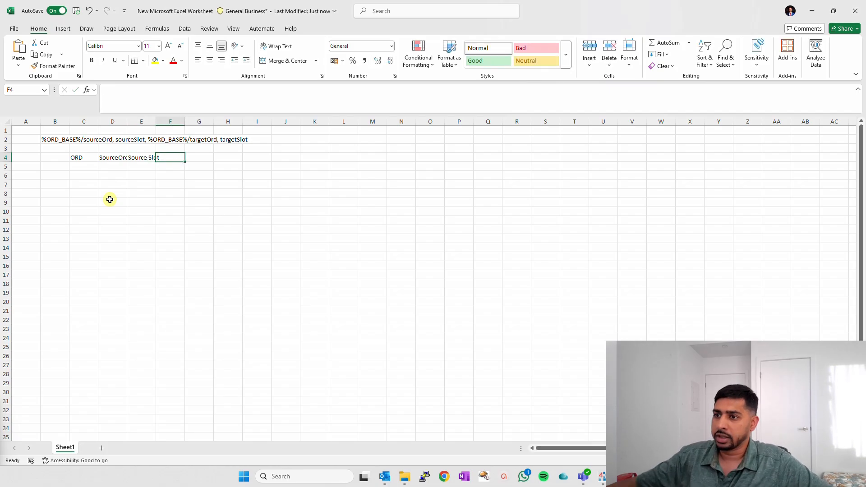
# - Enter the target headers ORD, Target Ord and Target Slot in cells G4 to I4
pyautogui.click(202, 158)
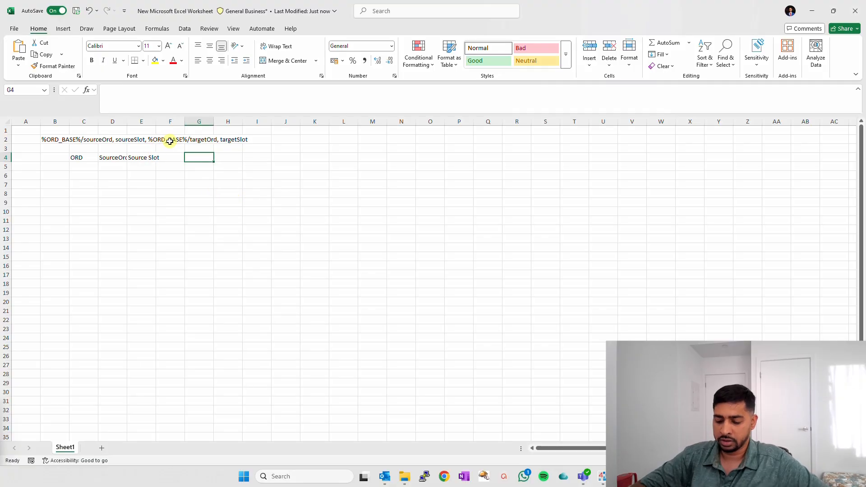
pyautogui.write('ORD')
pyautogui.press('Tab')
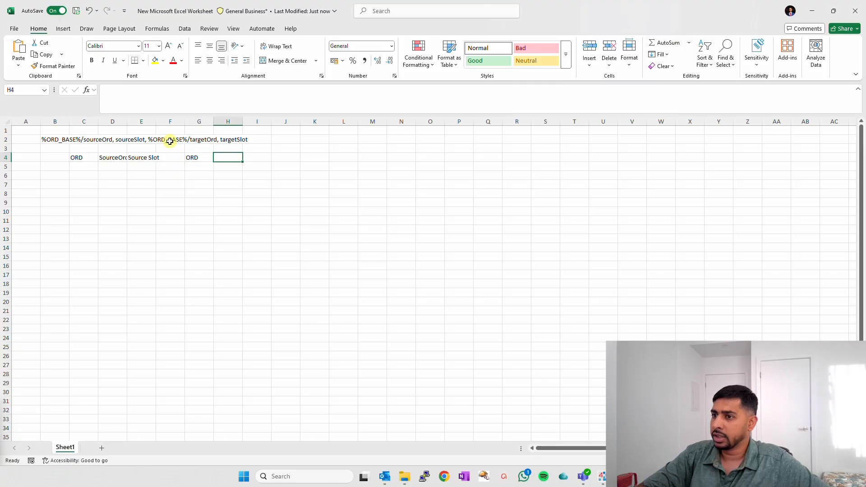
pyautogui.write('Y')
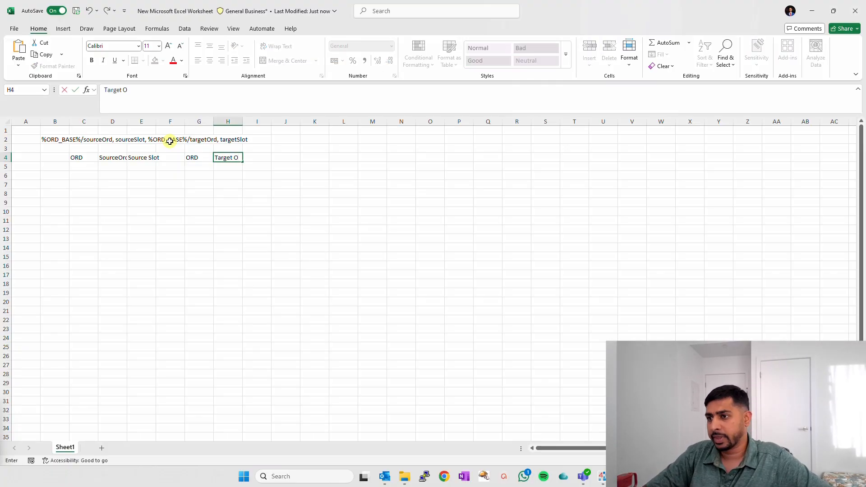
pyautogui.press('Tab')
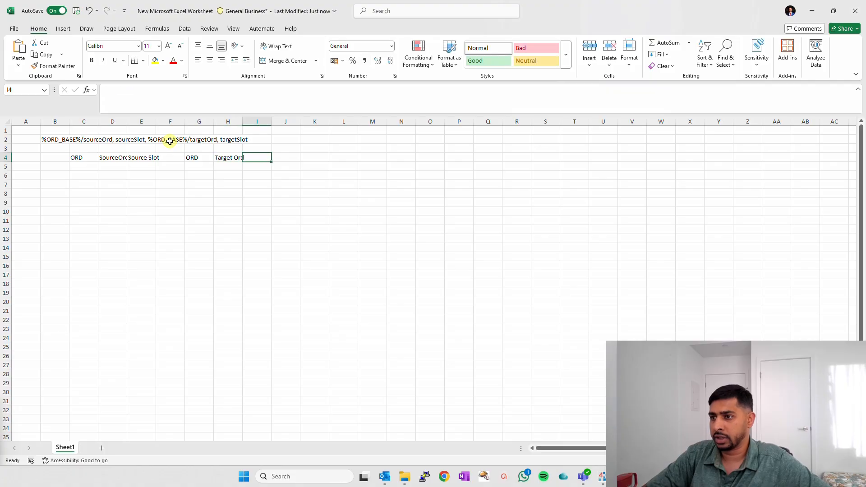
pyautogui.write('Target Slot')
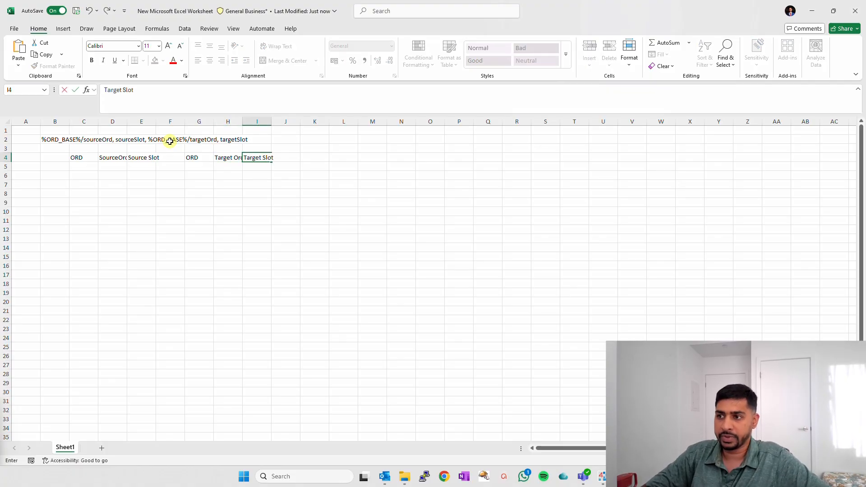
pyautogui.press('Return')
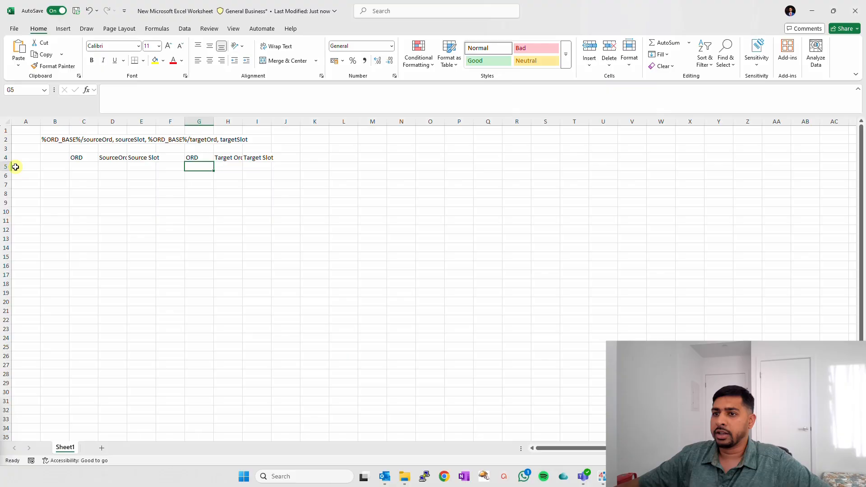
# - Autofit all column widths of the sheet to their contents
pyautogui.click(7, 123)
pyautogui.doubleClick(39, 121)
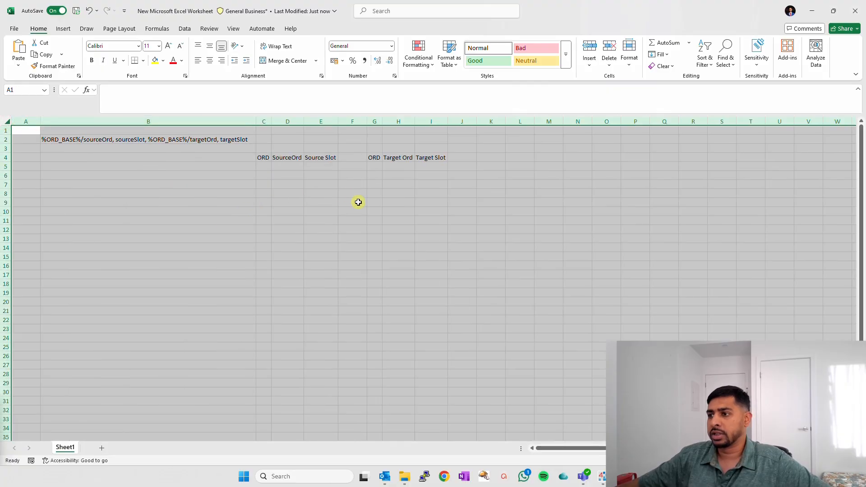
pyautogui.click(348, 220)
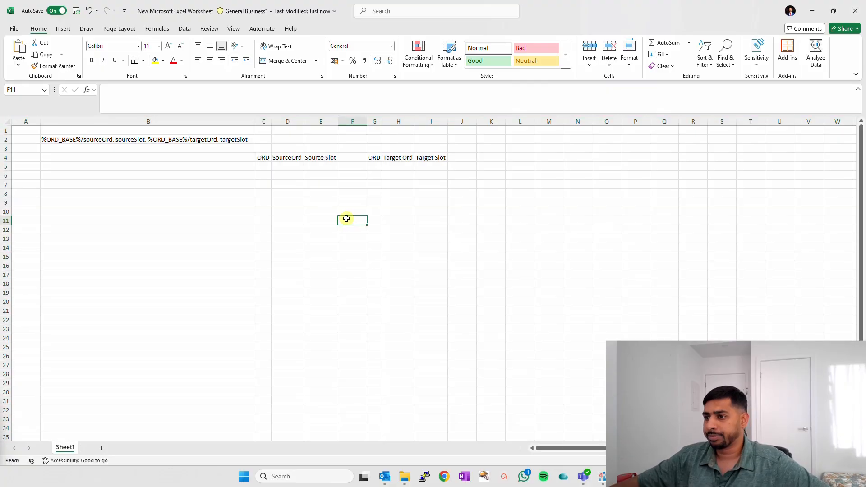
# - Copy point 1 from the wire sheet in Niagara Workbench and paste its ORD into cell B5 of the Excel sheet
pyautogui.click(263, 166)
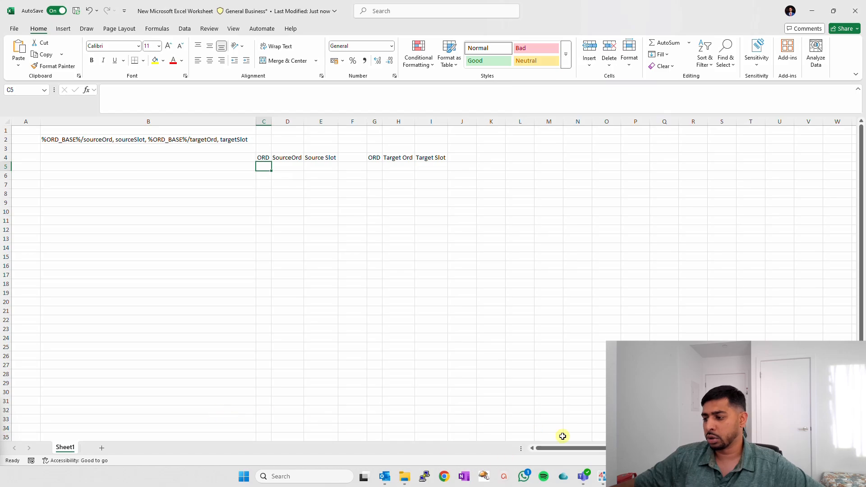
pyautogui.click(602, 476)
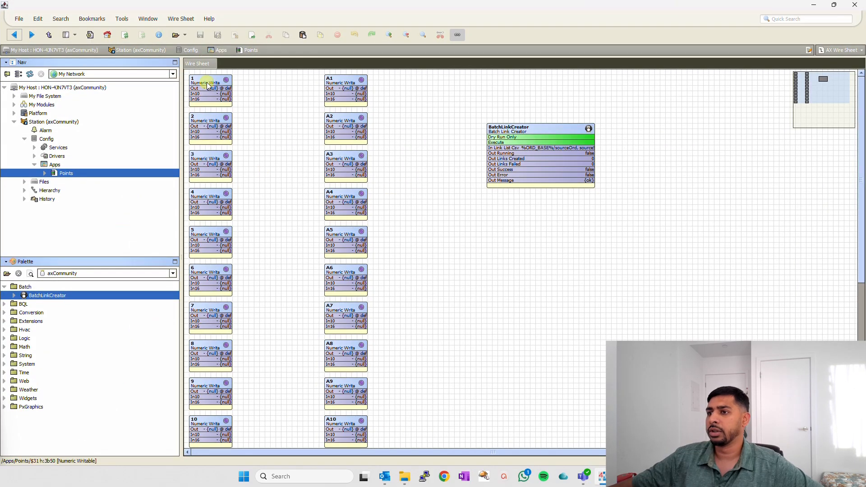
pyautogui.rightClick(207, 84)
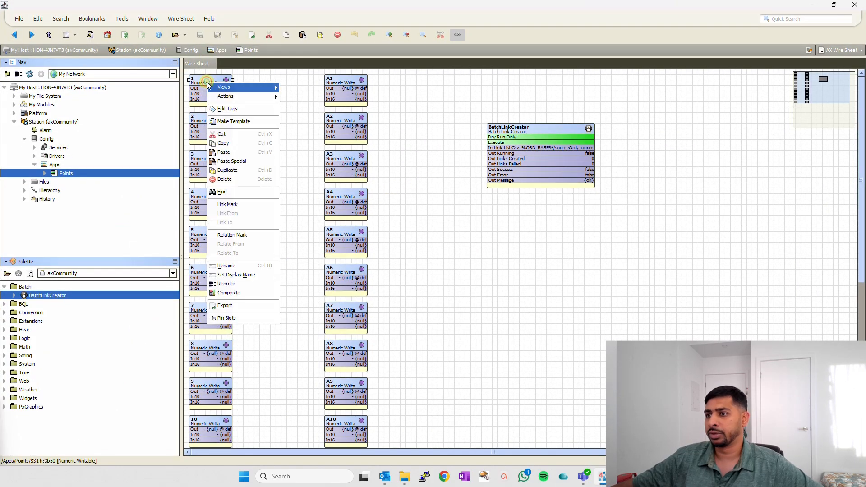
pyautogui.click(231, 143)
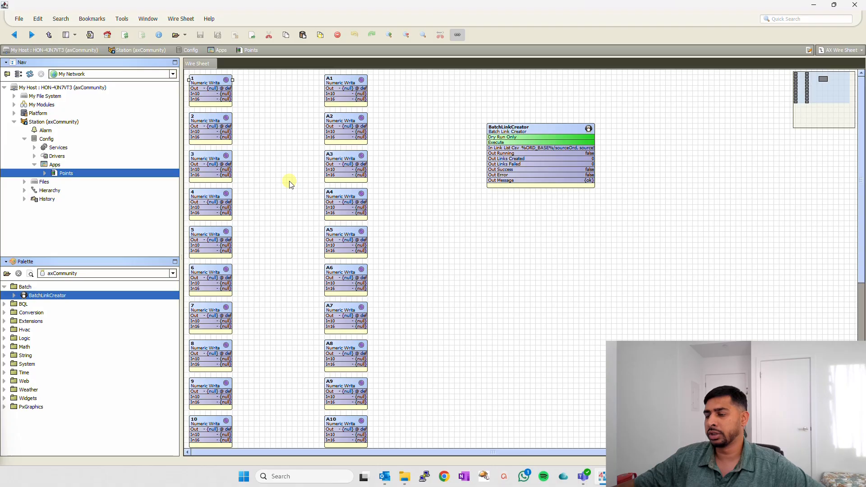
pyautogui.hotkey('alt', 'Tab')
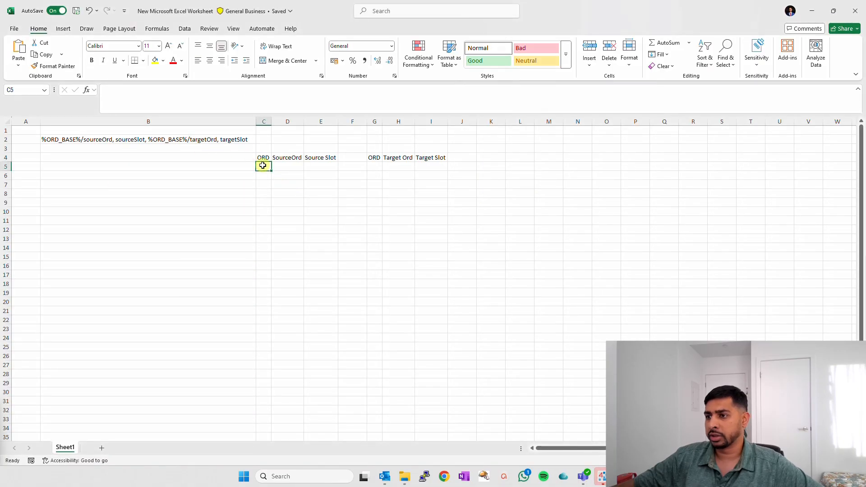
pyautogui.click(59, 167)
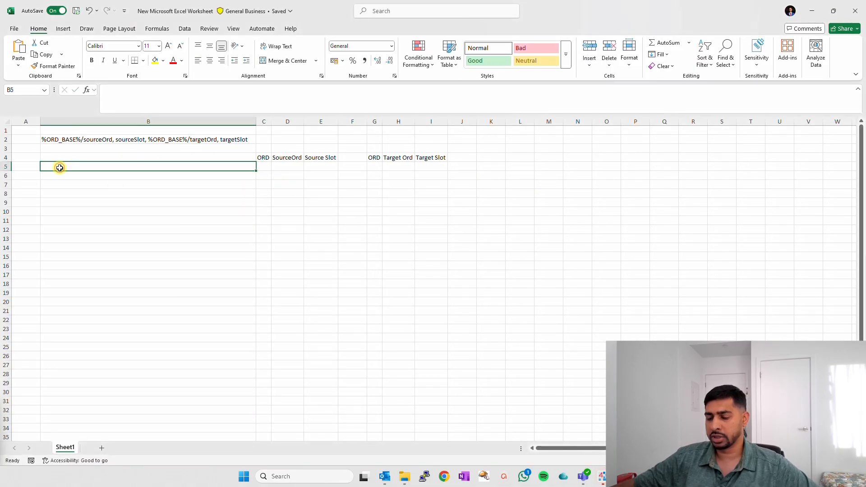
pyautogui.write('station:|slot:/Apps/Points/$31')
pyautogui.click(112, 211)
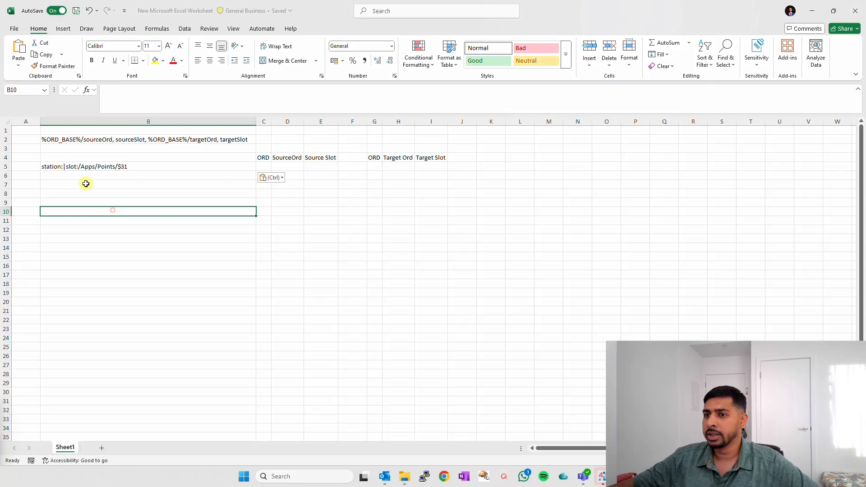
# - Copy the base path station:|slot:/Apps/Points/ from cell B5 into C5 and widen column C to fit it
pyautogui.click(59, 170)
pyautogui.doubleClick(96, 167)
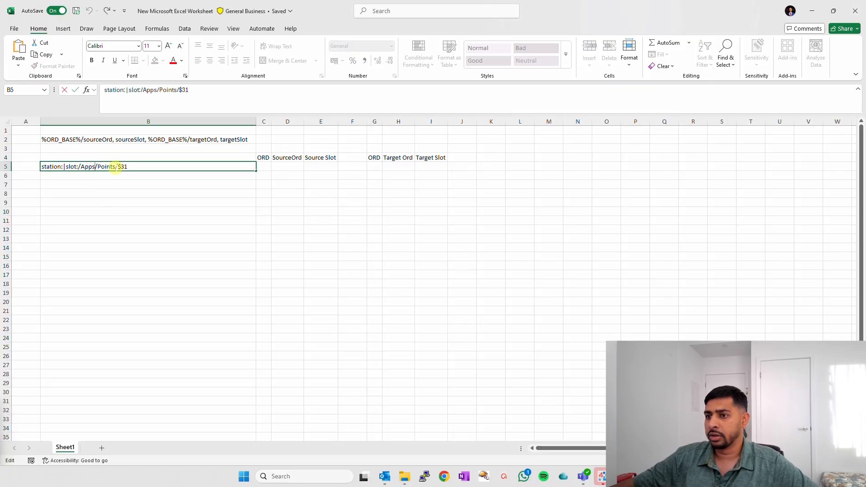
pyautogui.moveTo(116, 167); pyautogui.dragTo(41, 167)
pyautogui.hotkey('ctrl', 'c')
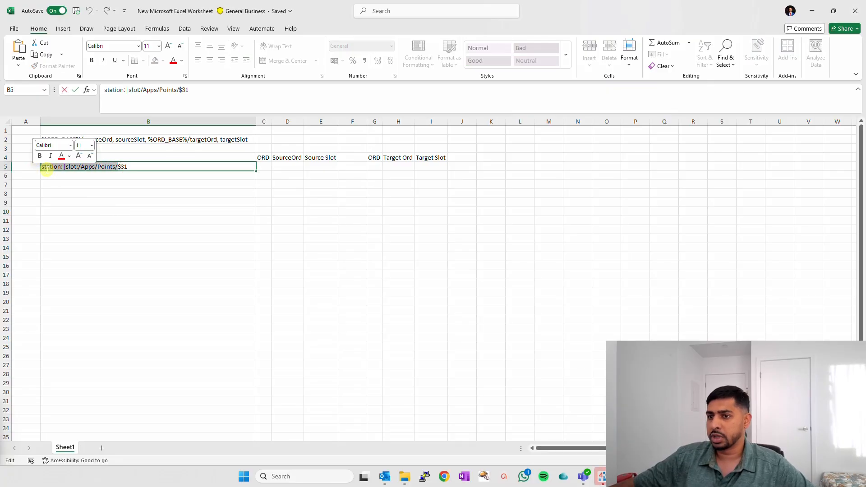
pyautogui.click(265, 166)
pyautogui.hotkey('ctrl', 'v')
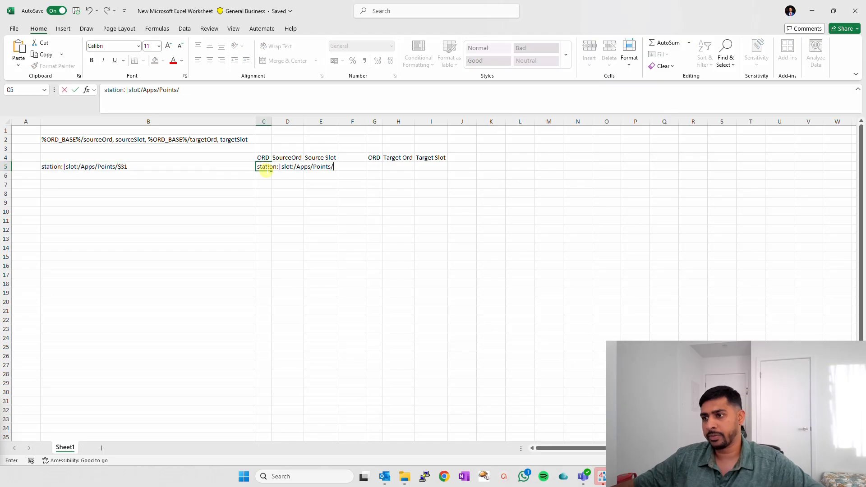
pyautogui.click(264, 203)
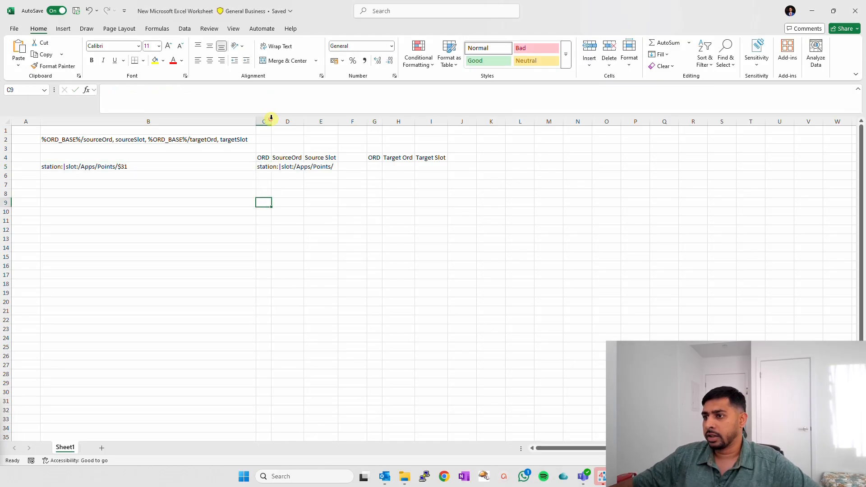
pyautogui.moveTo(268, 120); pyautogui.dragTo(337, 120)
# - Copy the point name $31 from the ORD in cell B5 into the SourceOrd cell D5
pyautogui.click(356, 166)
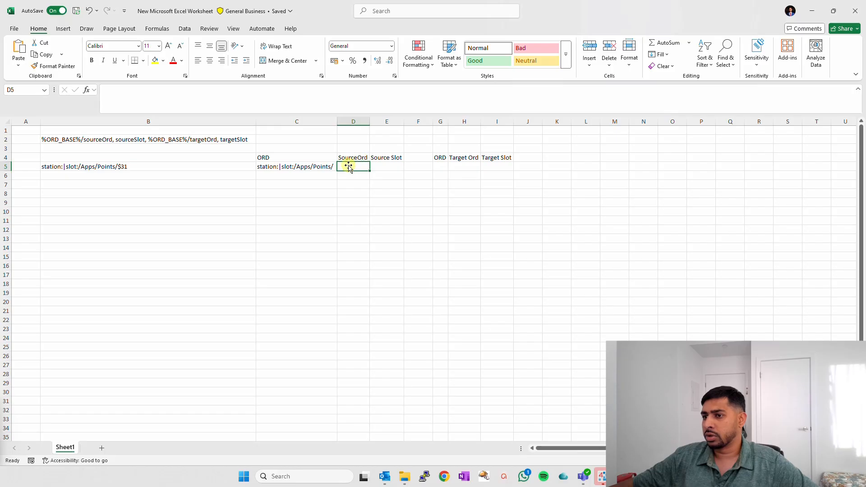
pyautogui.doubleClick(125, 166)
pyautogui.moveTo(125, 166); pyautogui.dragTo(118, 166)
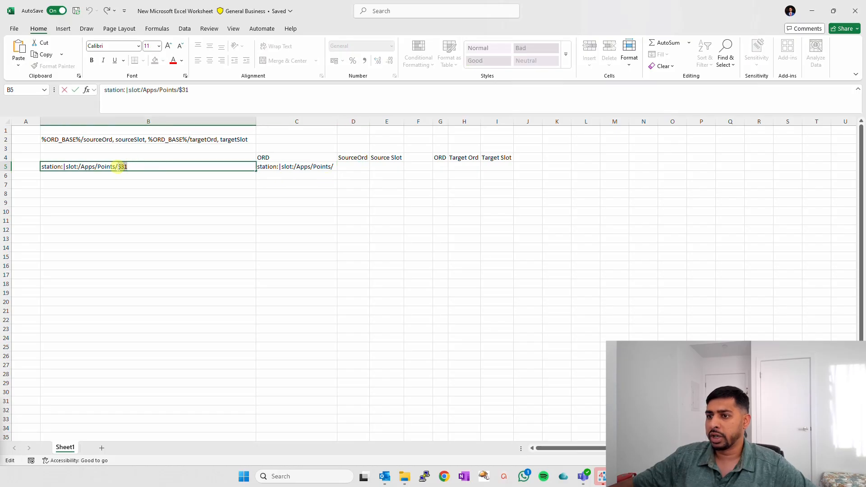
pyautogui.hotkey('ctrl', 'c')
pyautogui.click(355, 166)
pyautogui.hotkey('ctrl', 'v')
pyautogui.click(365, 202)
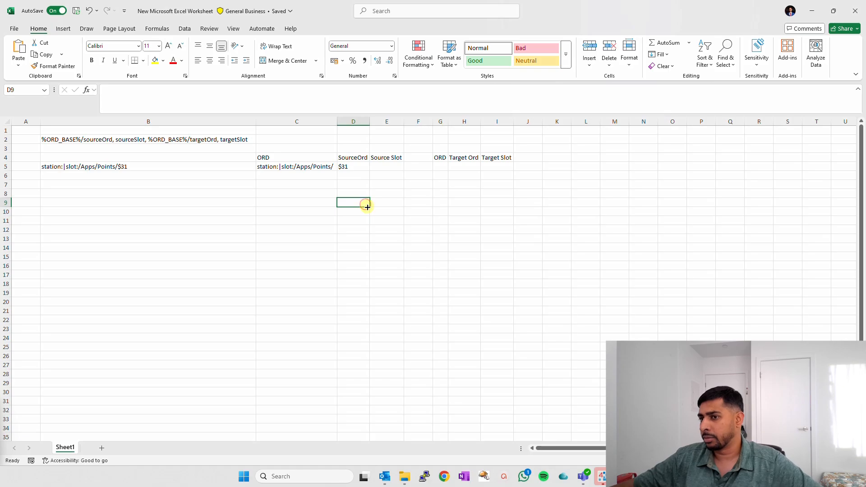
# - Check point 1's output slot name in Niagara Workbench and enter ,out, in the Source Slot cell E5 of the Excel sheet
pyautogui.click(391, 167)
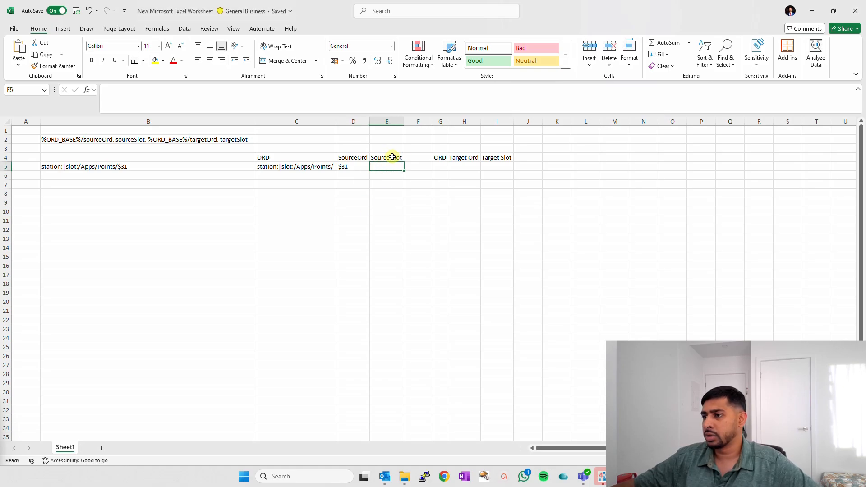
pyautogui.hotkey('alt', 'Tab')
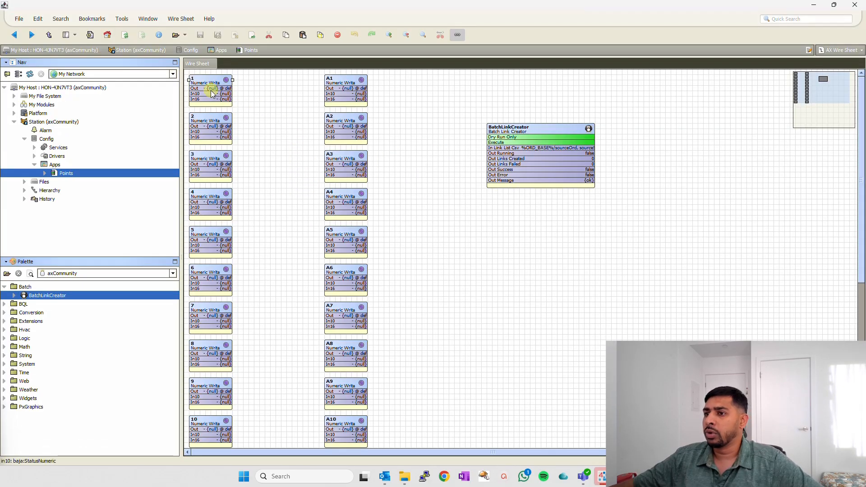
pyautogui.moveTo(227, 88); pyautogui.dragTo(241, 98)
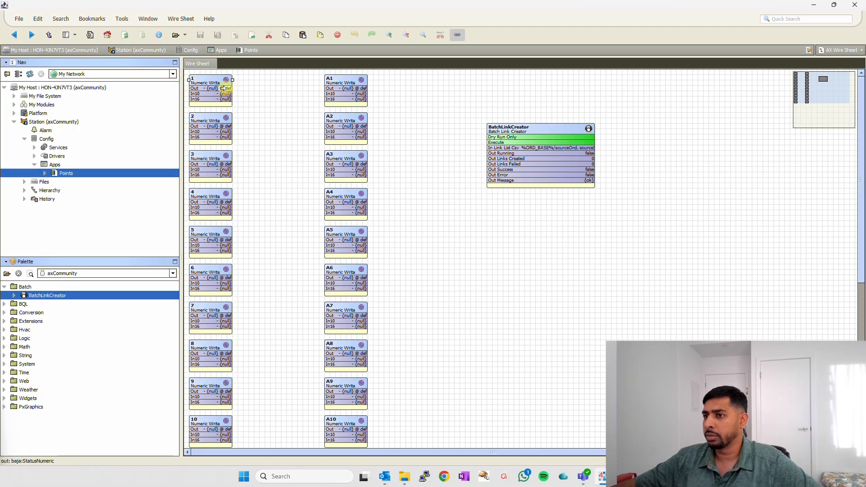
pyautogui.hotkey('alt', 'Tab')
pyautogui.click(385, 168)
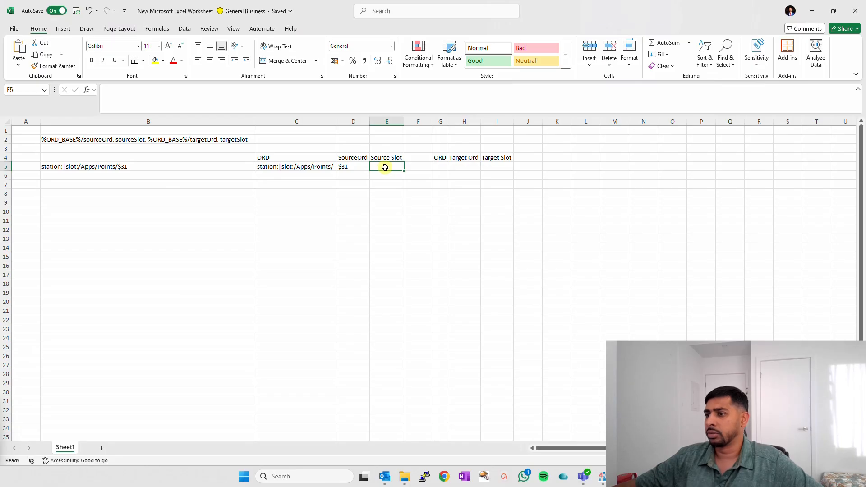
pyautogui.write(',o')
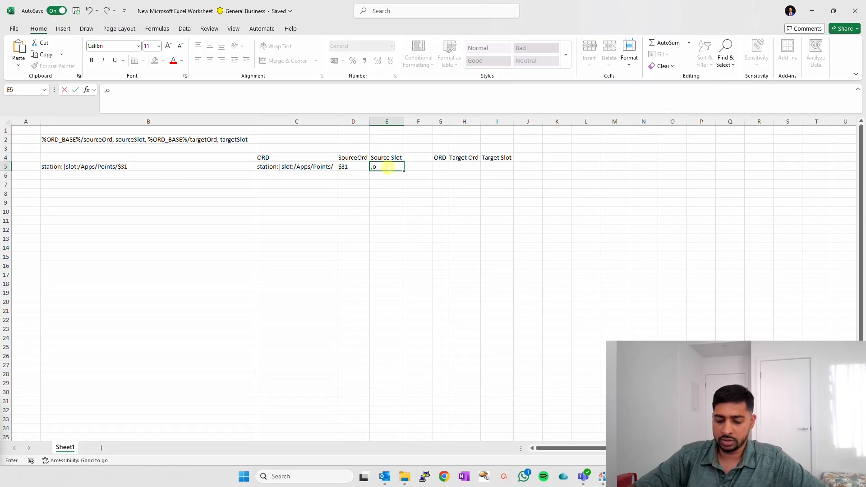
pyautogui.write('ut,')
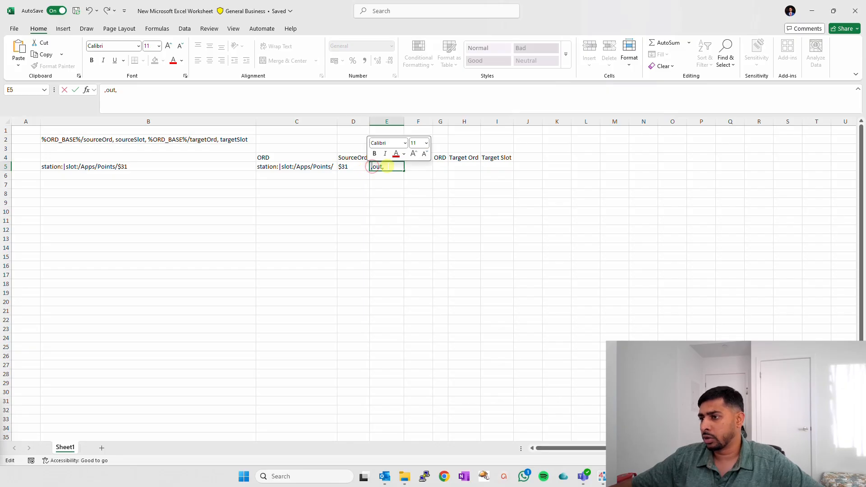
pyautogui.click(172, 167)
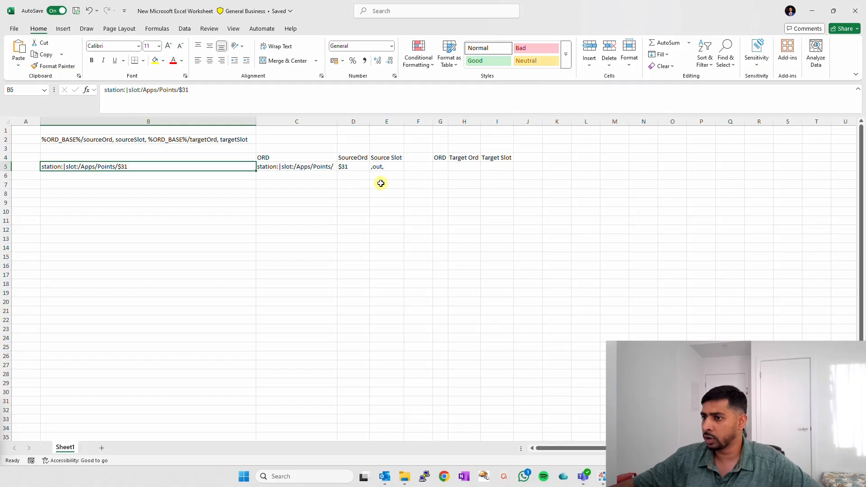
pyautogui.click(316, 187)
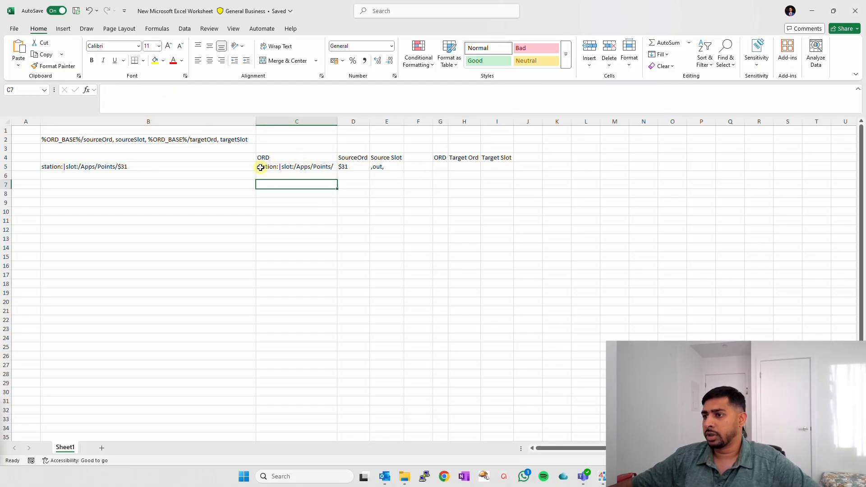
# - Copy point A1 from the wire sheet in Niagara Workbench and paste its ORD into cell M5 of the Excel sheet
pyautogui.moveTo(260, 167); pyautogui.dragTo(382, 165)
pyautogui.click(445, 166)
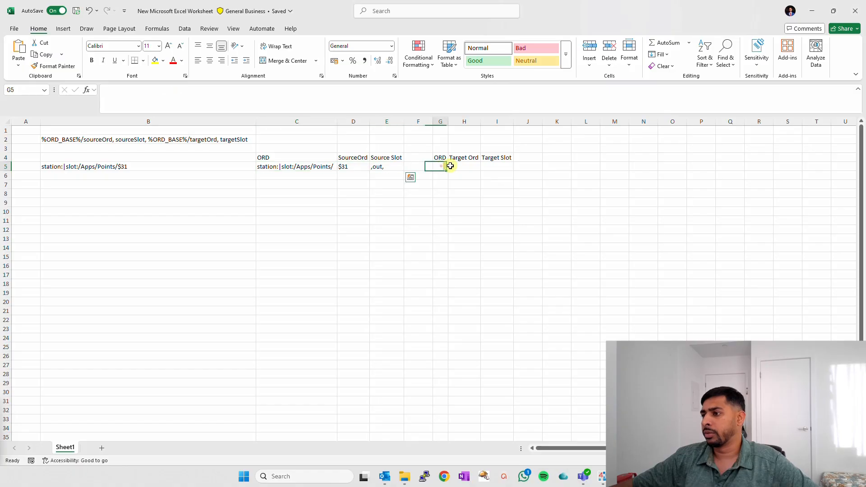
pyautogui.moveTo(450, 166); pyautogui.dragTo(497, 166)
pyautogui.hotkey('alt', 'Tab')
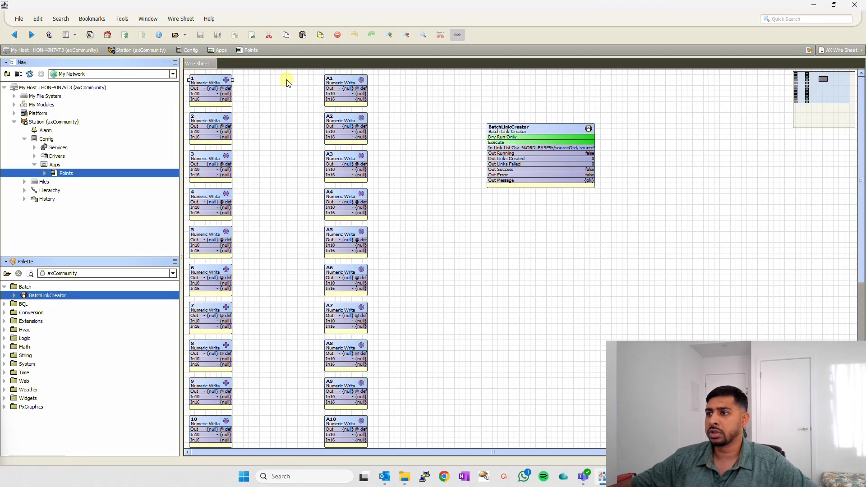
pyautogui.rightClick(348, 83)
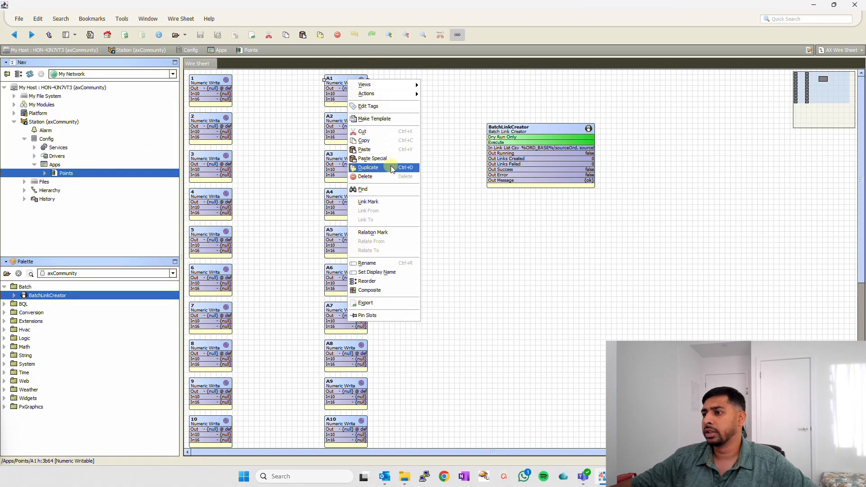
pyautogui.click(371, 141)
pyautogui.hotkey('alt', 'Tab')
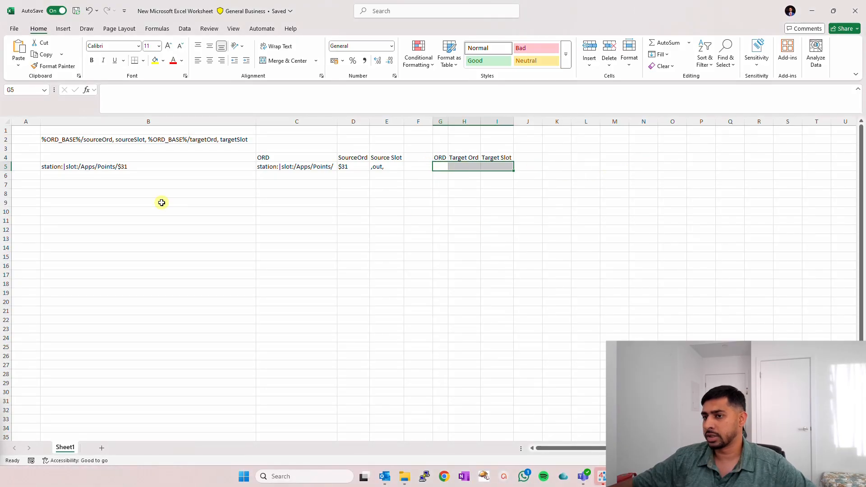
pyautogui.click(613, 167)
pyautogui.hotkey('ctrl', 'v')
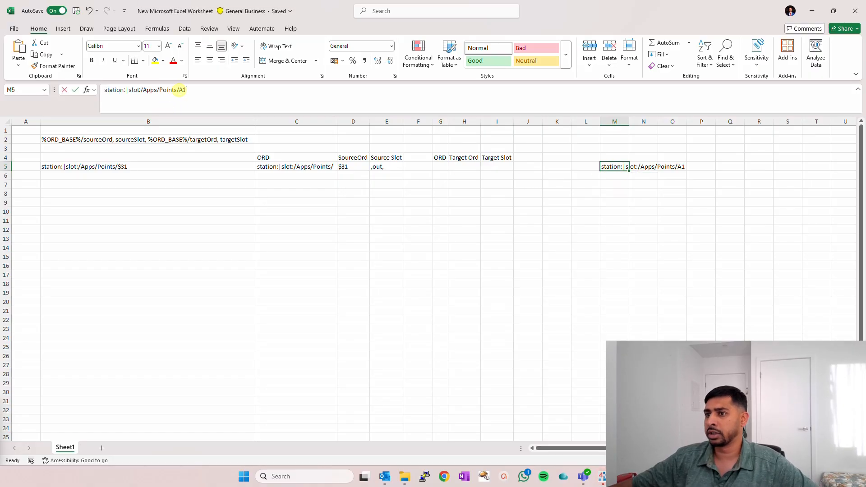
# - Copy the base path station:|slot:/Apps/Points/ from cell M5 into G5 and widen column G to fit it
pyautogui.moveTo(179, 89); pyautogui.dragTo(104, 90)
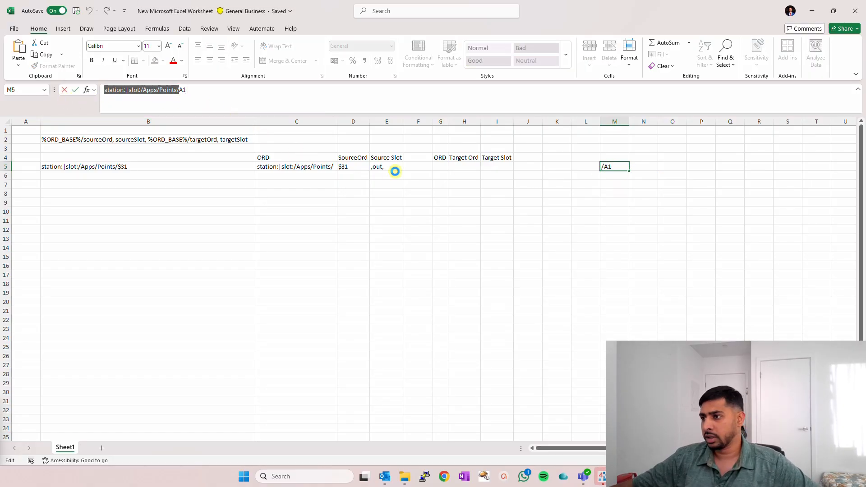
pyautogui.hotkey('ctrl', 'c')
pyautogui.click(439, 167)
pyautogui.hotkey('ctrl', 'v')
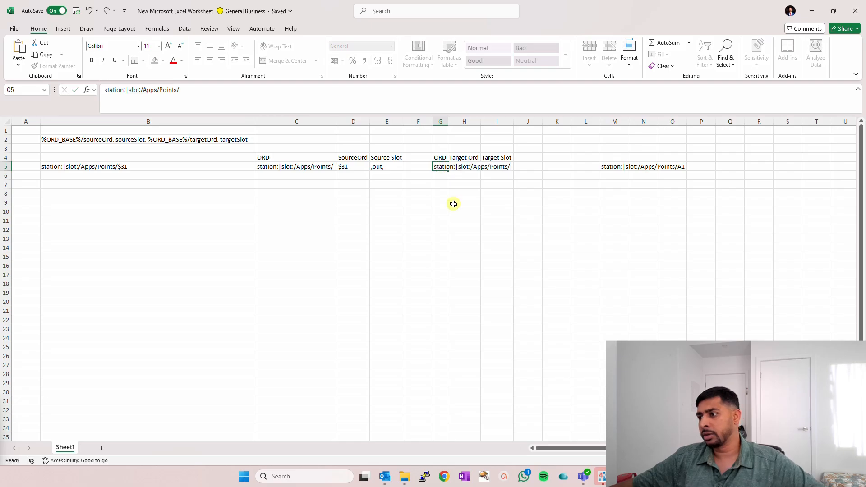
pyautogui.click(454, 204)
pyautogui.moveTo(448, 122); pyautogui.dragTo(514, 122)
# - Enter the point name A1 from the ORD in M5 into the Target Ord cell H5
pyautogui.click(530, 167)
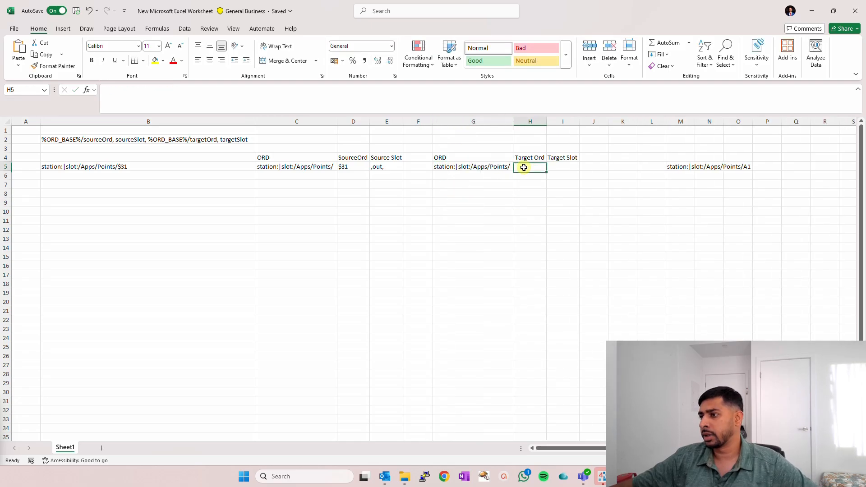
pyautogui.click(681, 166)
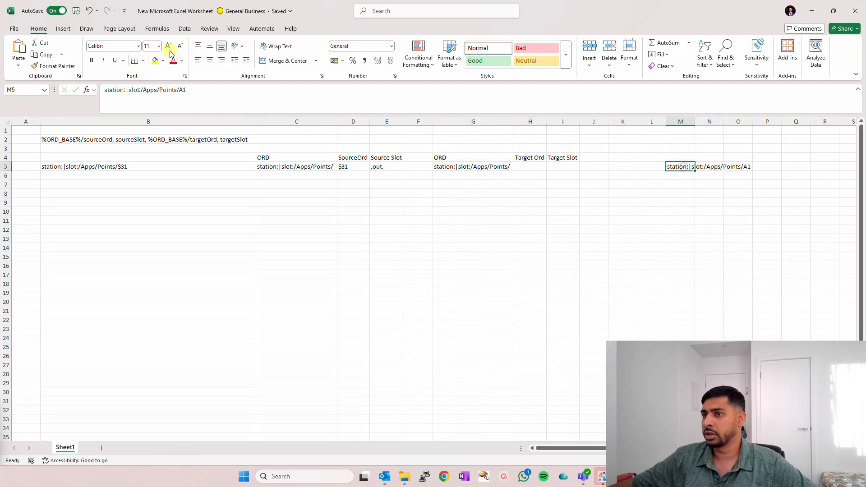
pyautogui.moveTo(180, 90); pyautogui.dragTo(199, 90)
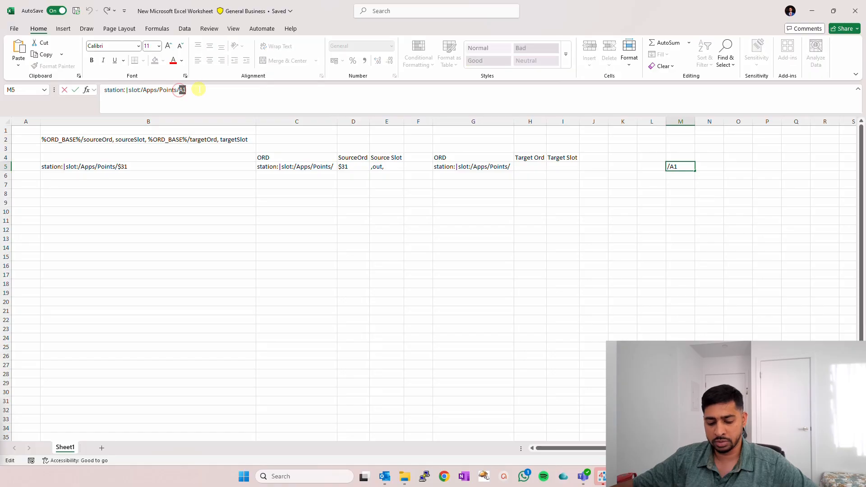
pyautogui.click(537, 167)
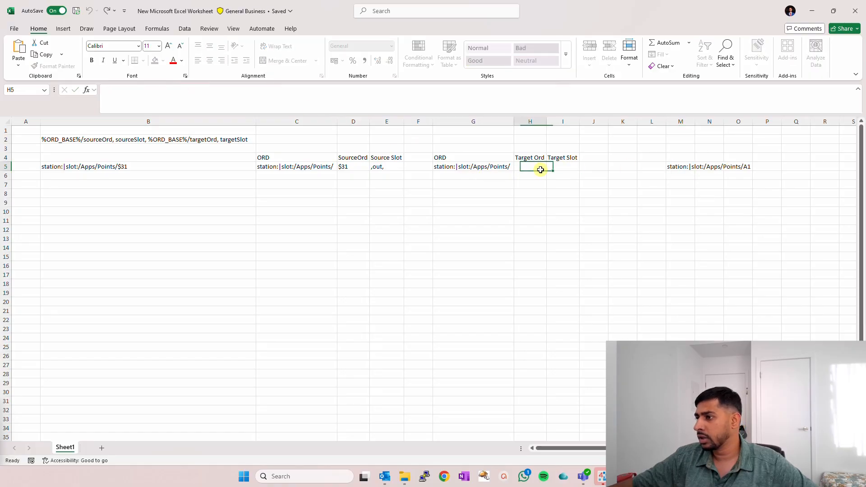
pyautogui.write('A1')
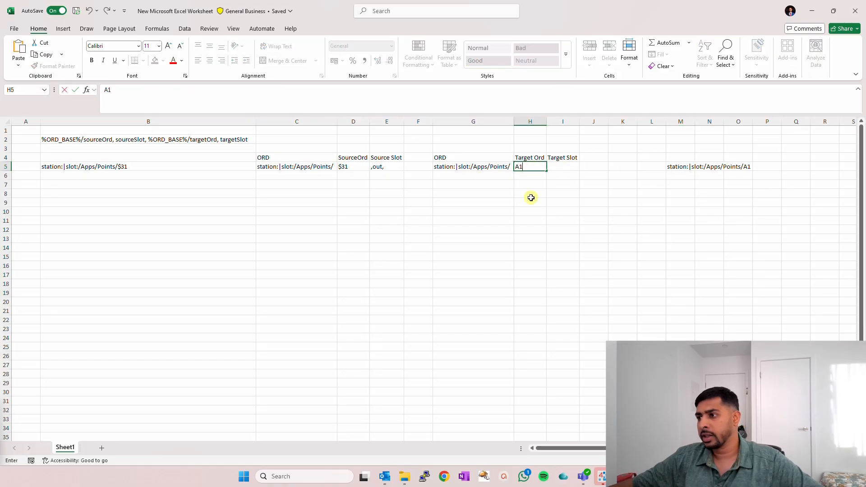
pyautogui.click(531, 197)
# - Check point A1's input slot name in Niagara Workbench and enter in10 in the Target Slot cell I5 of the Excel sheet
pyautogui.click(563, 166)
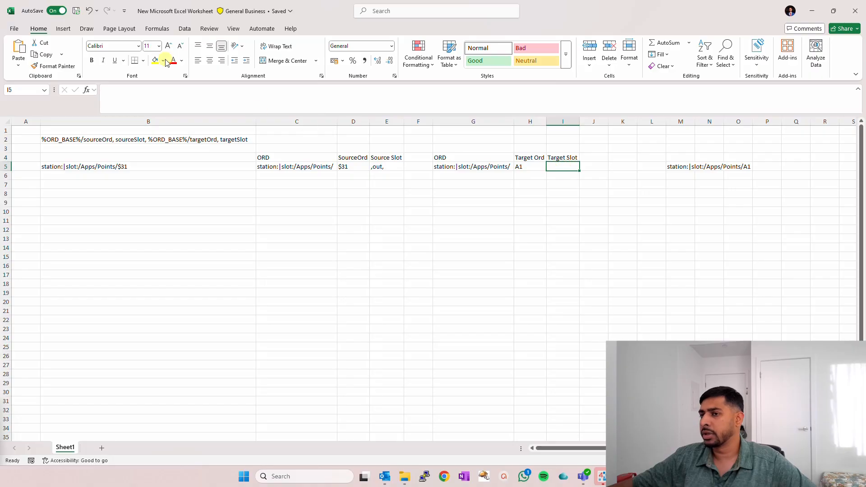
pyautogui.hotkey('alt', 'Tab')
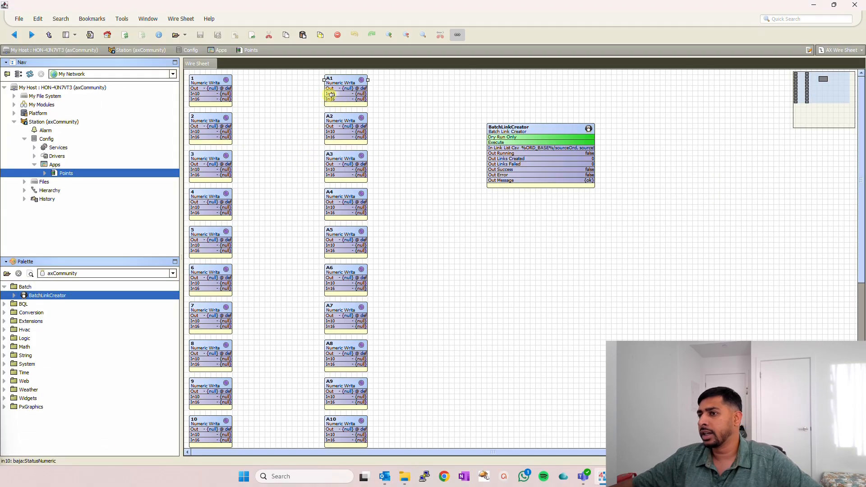
pyautogui.hotkey('alt', 'Tab')
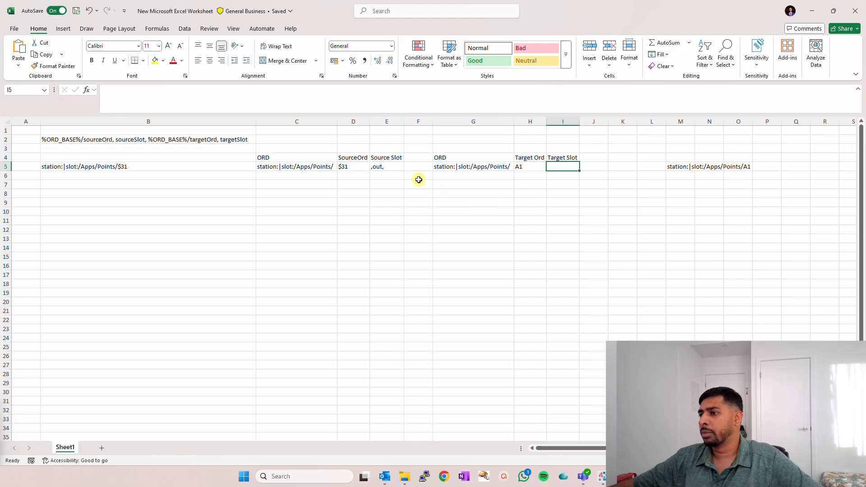
pyautogui.write('in10')
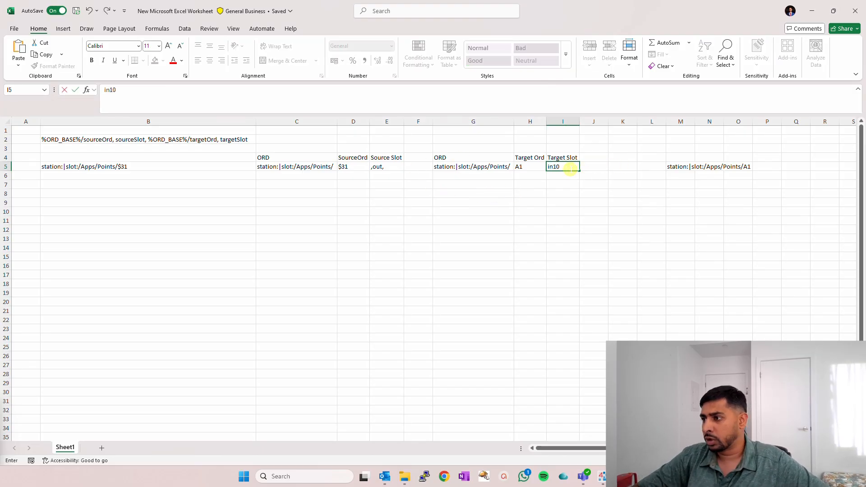
pyautogui.press('Return')
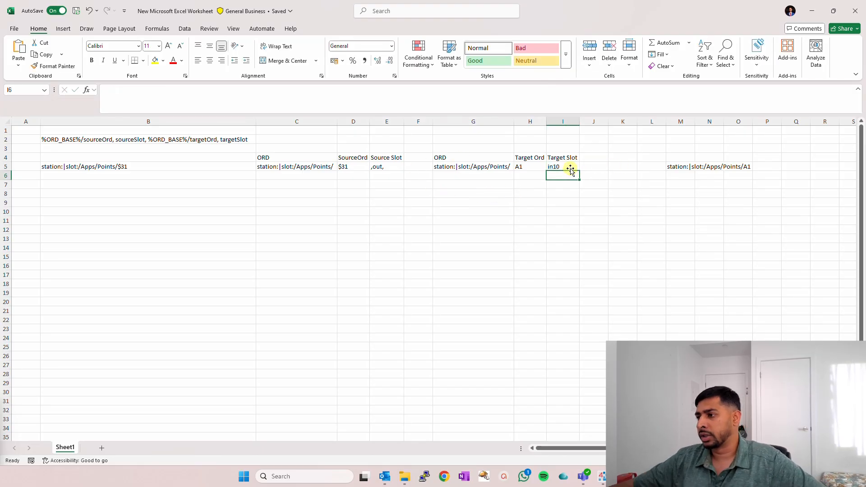
pyautogui.click(560, 166)
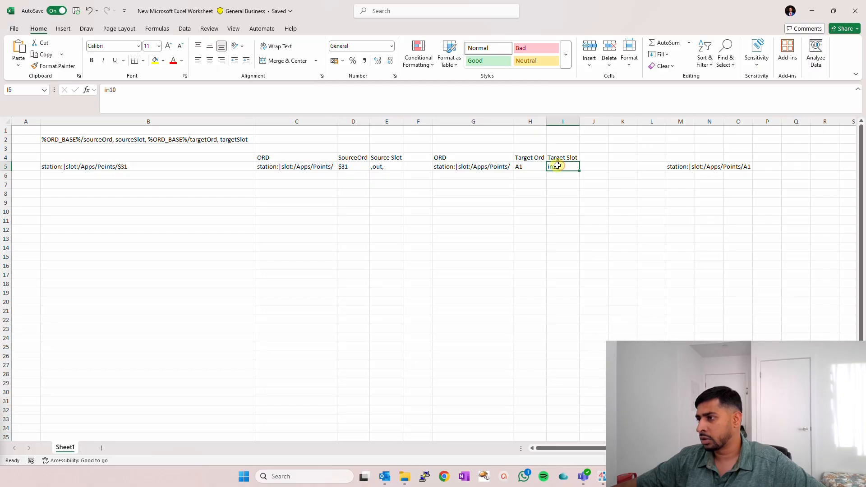
pyautogui.doubleClick(561, 167)
pyautogui.moveTo(561, 167); pyautogui.dragTo(541, 170)
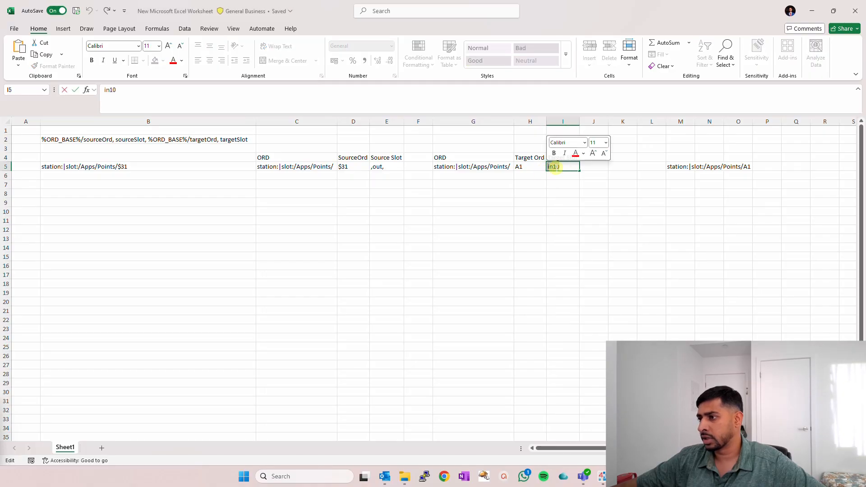
pyautogui.click(555, 186)
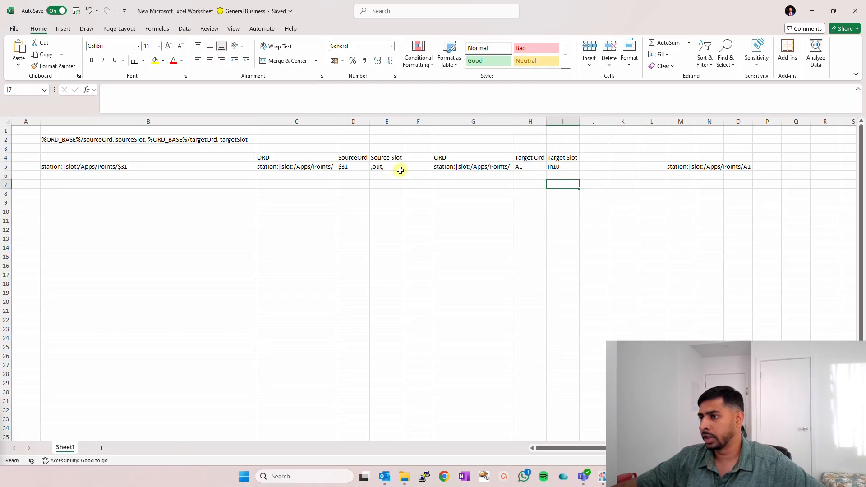
# - Review the source and target points on the Niagara Workbench wire sheet and return to the Excel sheet
pyautogui.click(376, 168)
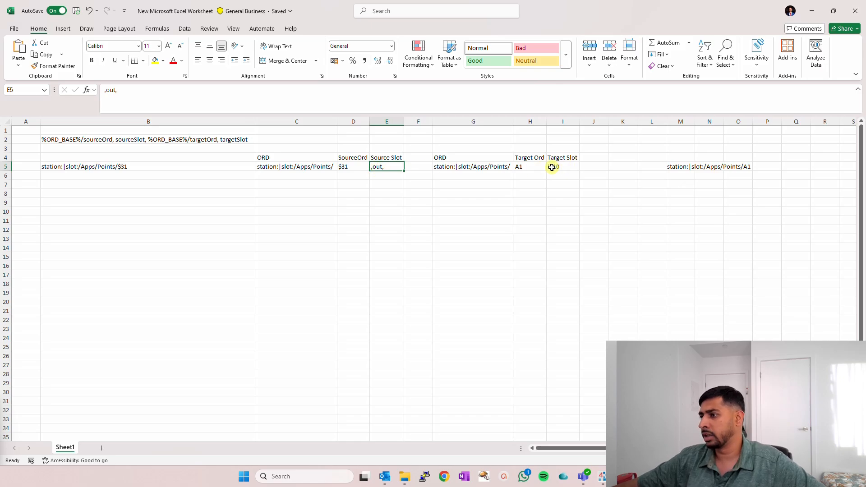
pyautogui.hotkey('alt', 'Tab')
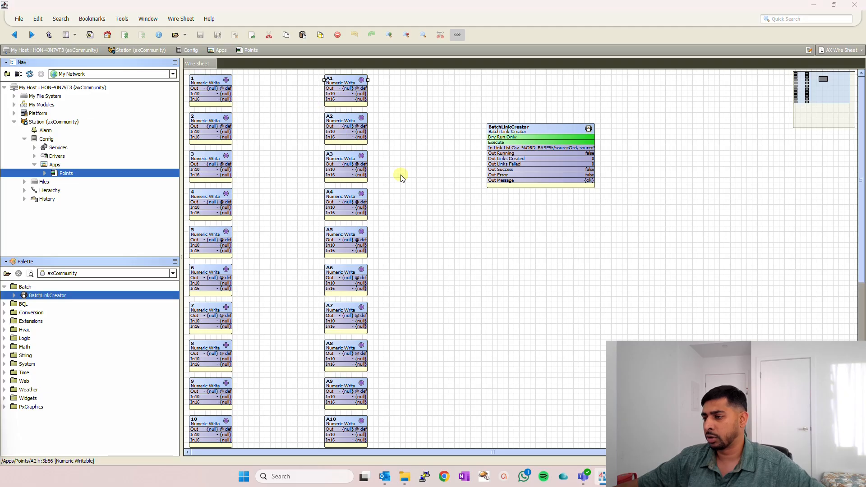
pyautogui.hotkey('alt', 'Tab')
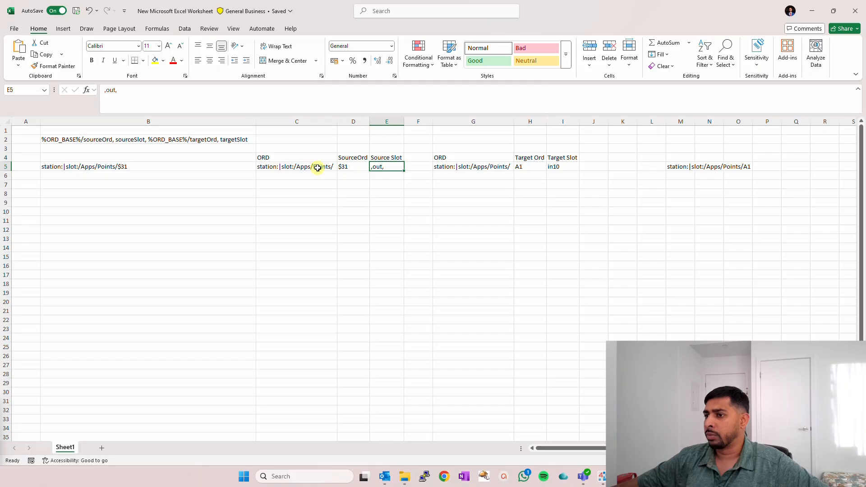
# - Replace the ORD in B5 with 1 and number the rows 1 to 10 as a series in B5:B14
pyautogui.click(241, 166)
pyautogui.write('1')
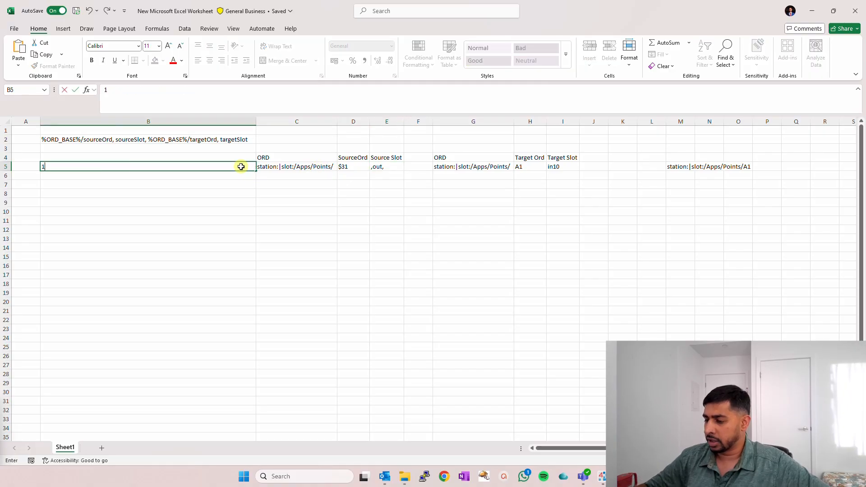
pyautogui.press('Return')
pyautogui.click(242, 165)
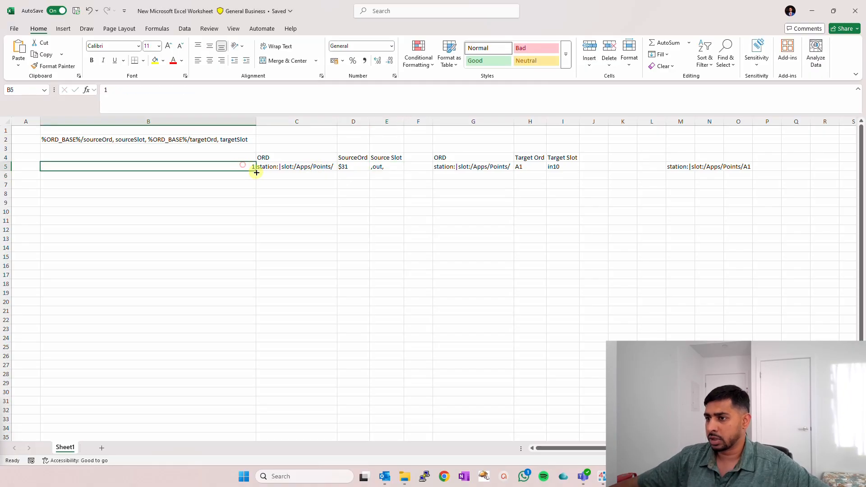
pyautogui.moveTo(257, 172); pyautogui.dragTo(255, 257)
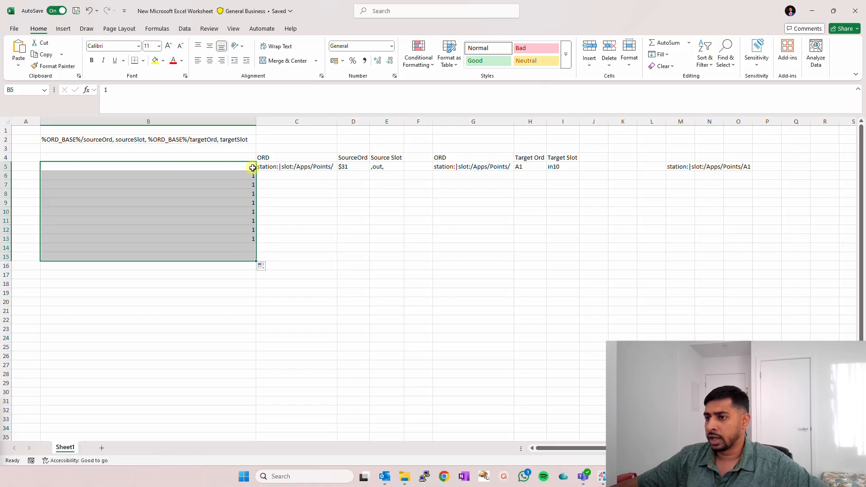
pyautogui.click(249, 176)
pyautogui.write('2')
pyautogui.press('Return')
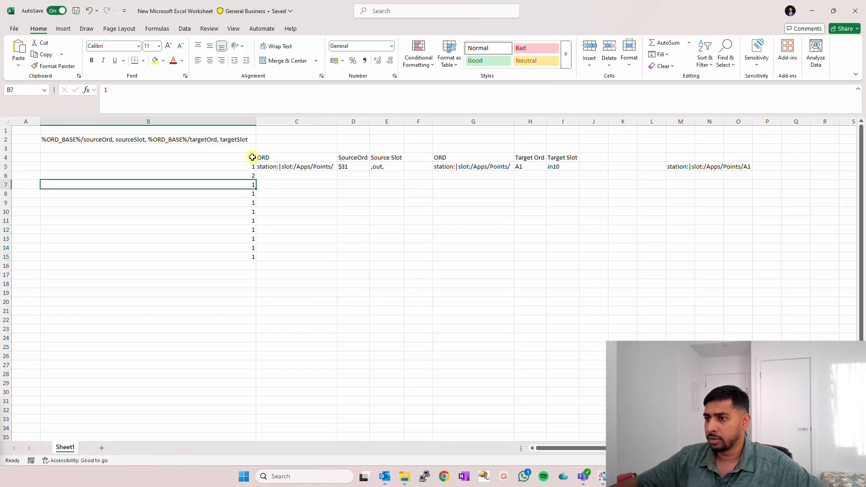
pyautogui.moveTo(250, 167); pyautogui.dragTo(255, 252)
pyautogui.click(255, 257)
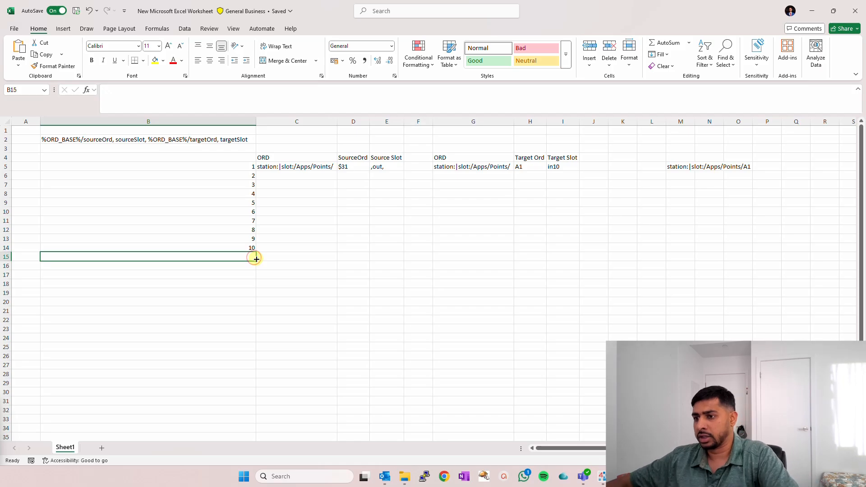
# - Fill the base path station:|slot:/Apps/Points/ from C5 down to C14 and enter the note Ctrl+D in C16
pyautogui.moveTo(326, 166); pyautogui.dragTo(290, 250)
pyautogui.write('station:|slot:/Apps/Points/ station:|slot:/Apps/Points/ station:|slot:/Apps/Points/ station:|slot:/Apps/Points/ station:|slot:/Apps/Points/ station:|slot:/Apps/Points/ station:|slot:/Apps/Points/ station:|slot:/Apps/Points/ station:|slot:/Apps/Points/ station:|slot:/Apps/Points/')
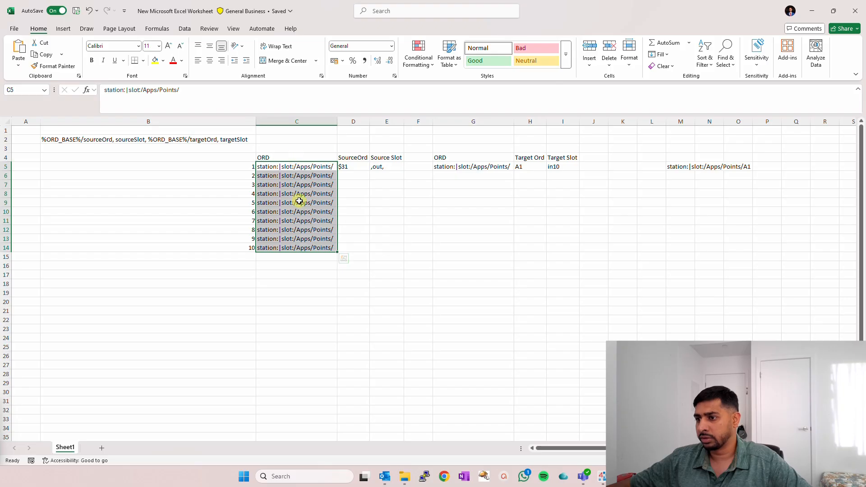
pyautogui.click(287, 267)
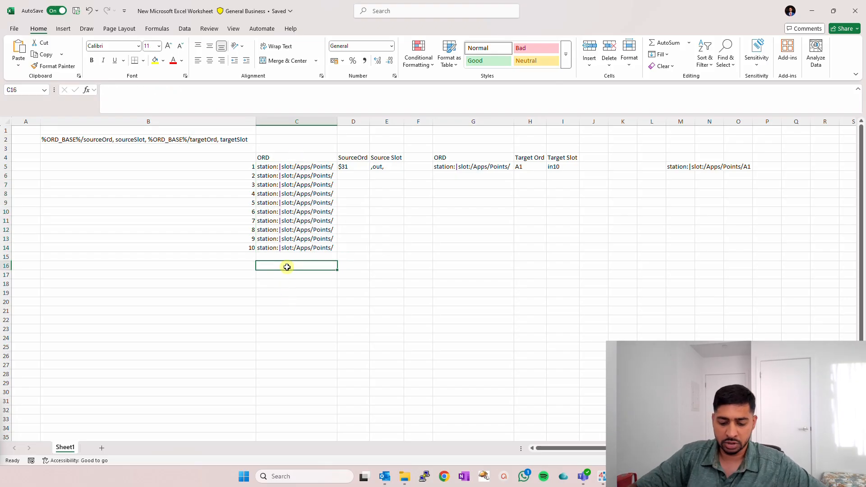
pyautogui.write('Ctrl+D')
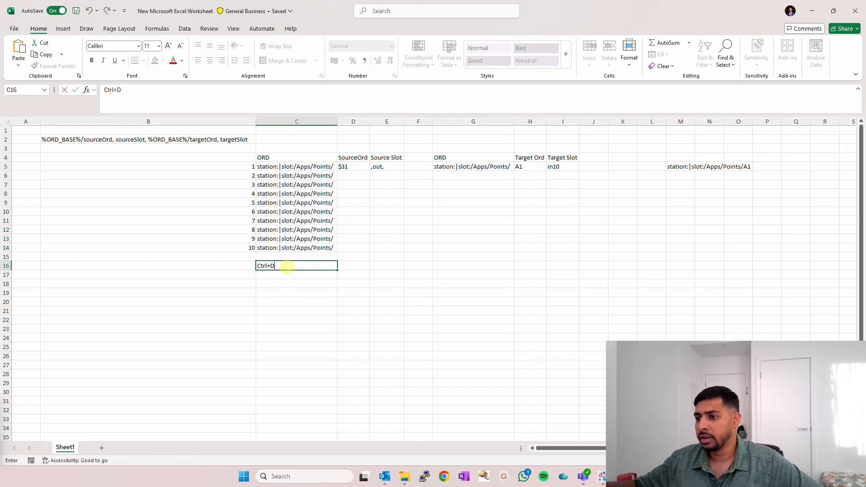
pyautogui.press('Tab')
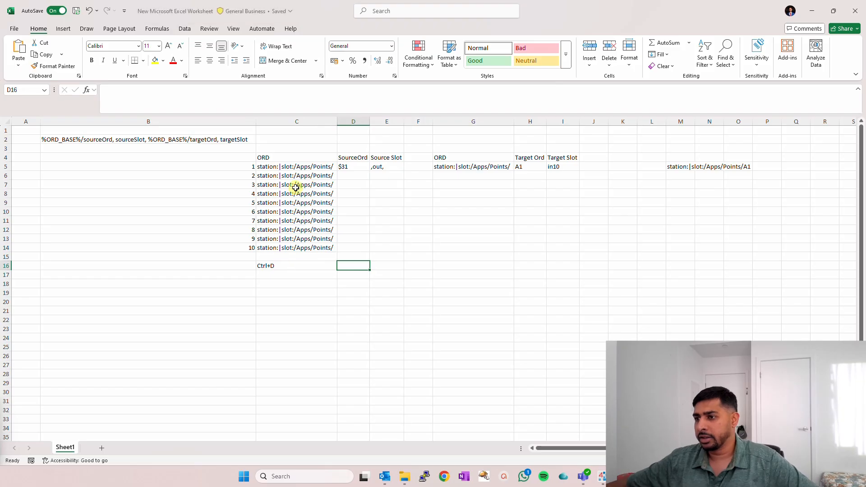
pyautogui.moveTo(299, 165); pyautogui.dragTo(305, 248)
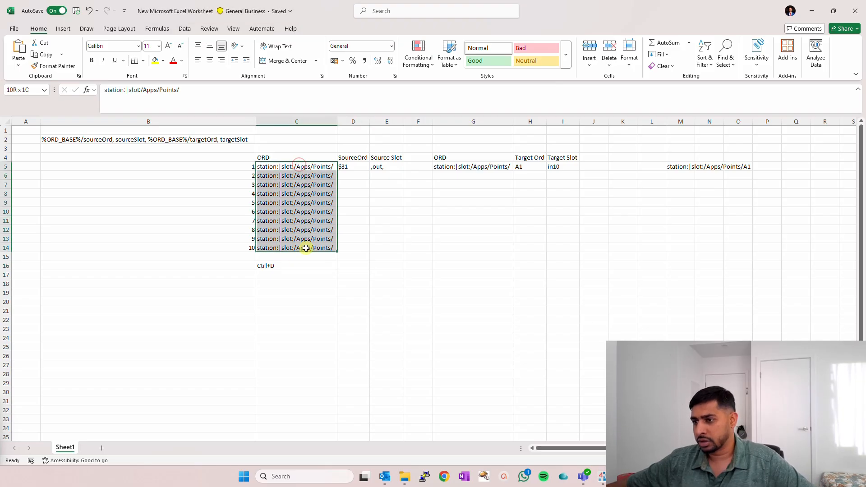
# - Fill the SourceOrd column as a series from $31 in D5 down to row 14 and set D14 to $310
pyautogui.click(354, 166)
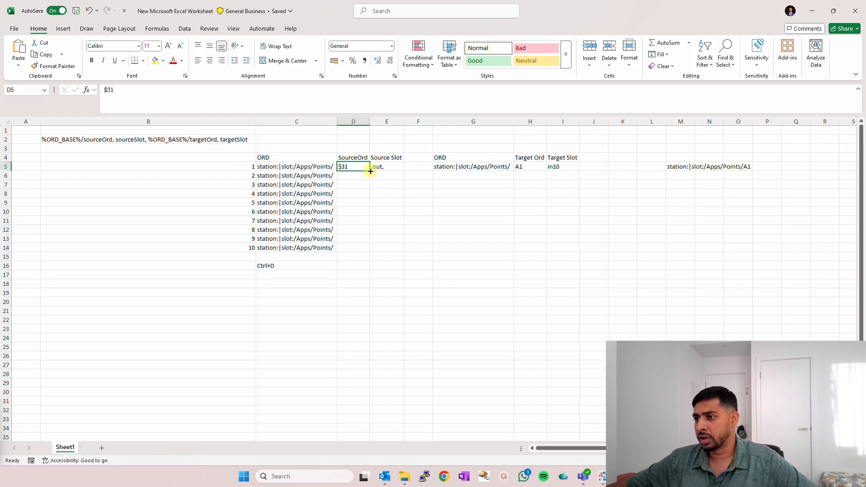
pyautogui.doubleClick(370, 171)
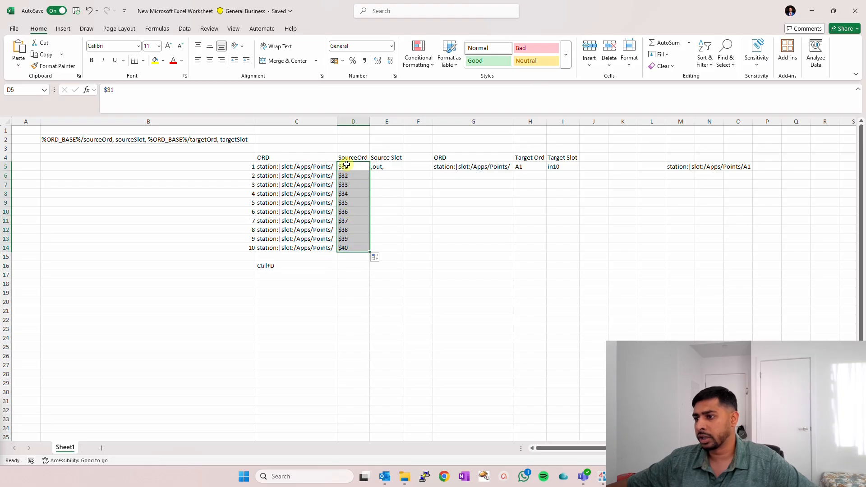
pyautogui.doubleClick(343, 249)
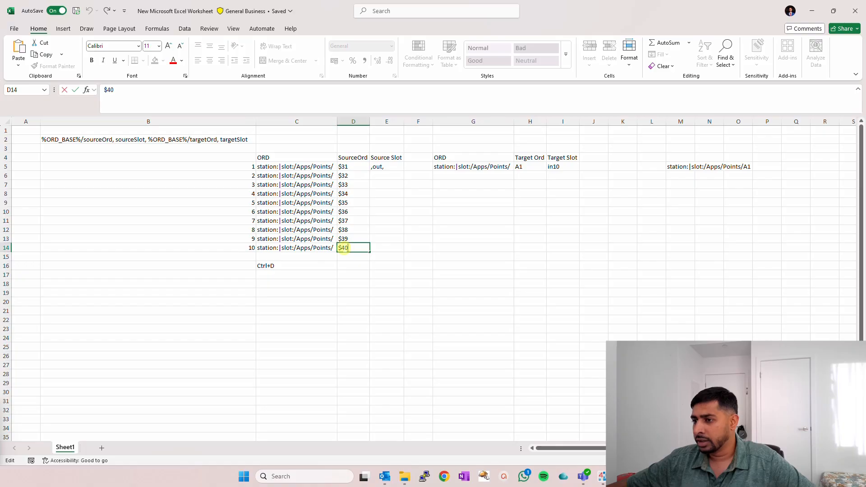
pyautogui.doubleClick(342, 167)
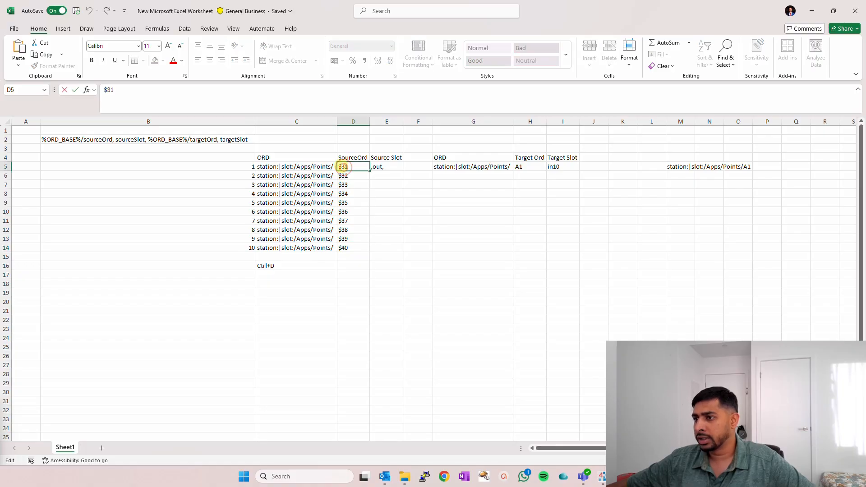
pyautogui.doubleClick(344, 249)
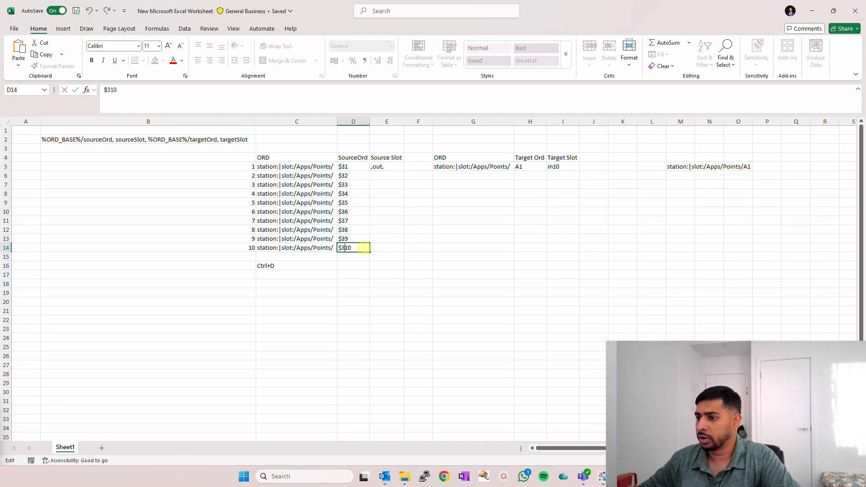
pyautogui.press('Return')
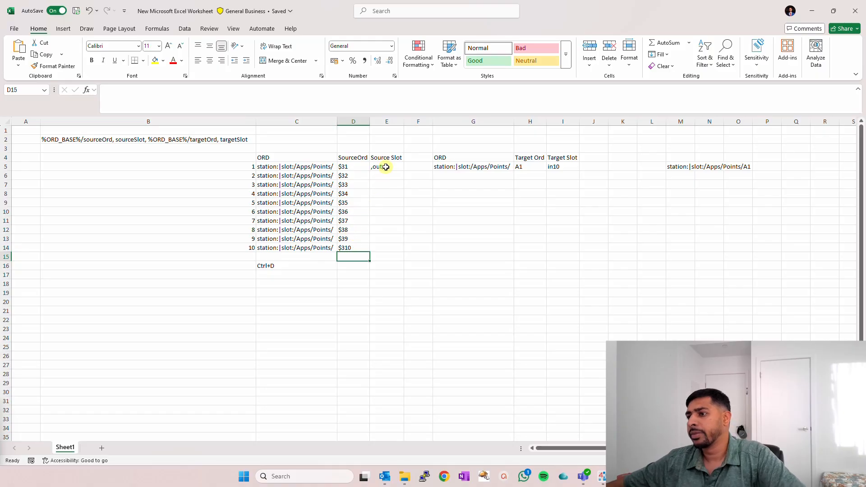
# - Copy the source slot ,out, from E5 down to E14 and enter the note Ctrl+D in E16
pyautogui.click(386, 167)
pyautogui.moveTo(384, 165); pyautogui.dragTo(385, 247)
pyautogui.hotkey('ctrl', 'd')
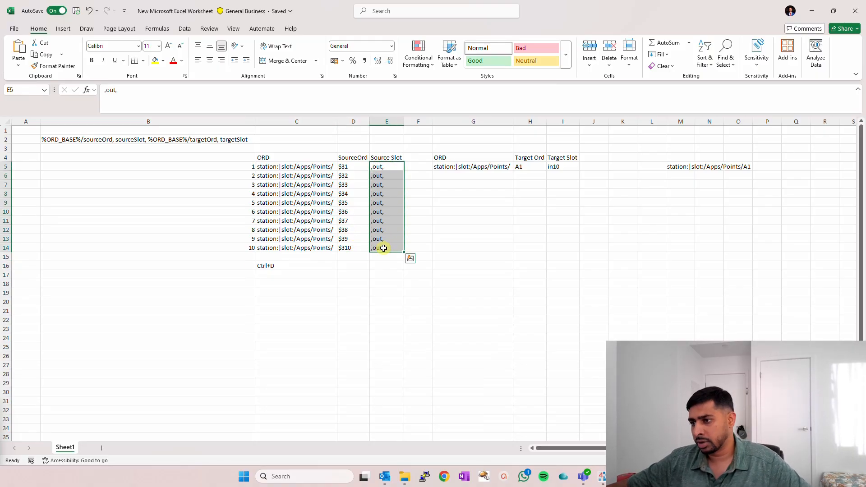
pyautogui.click(382, 265)
pyautogui.write('C')
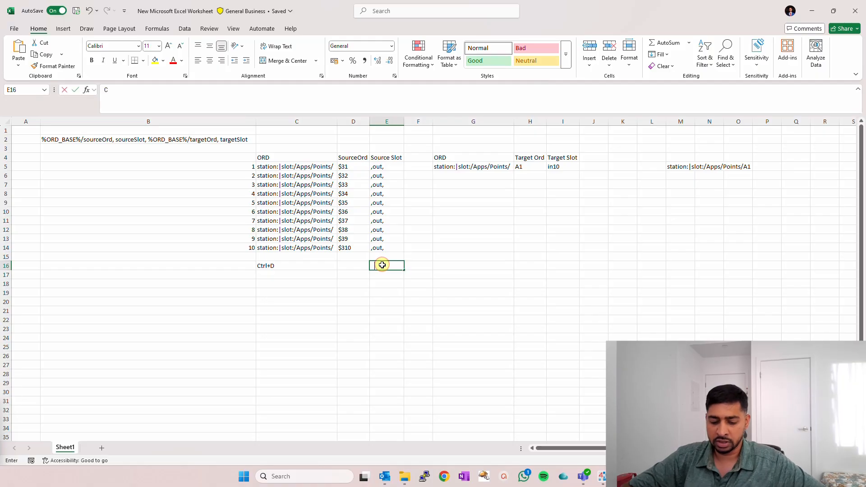
pyautogui.write('trl+D')
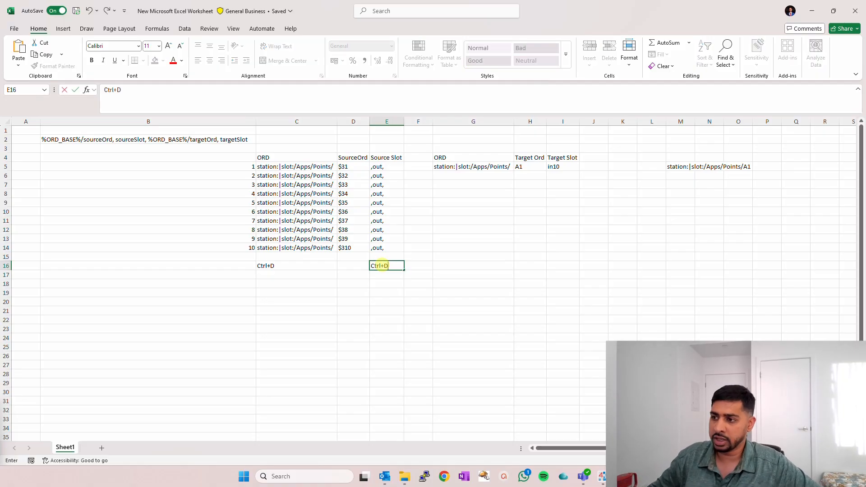
pyautogui.press('Return')
# - Copy the target base path in G5 and the target slot in10 in I5 down together to row 14
pyautogui.click(464, 168)
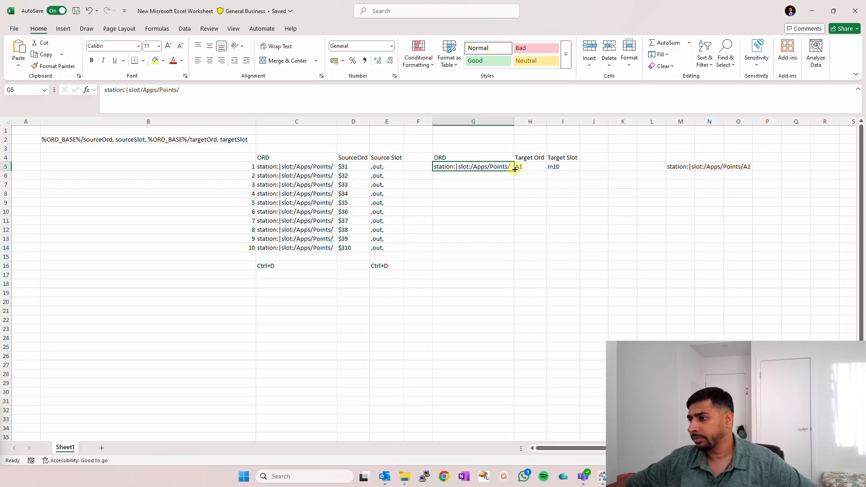
pyautogui.moveTo(495, 166); pyautogui.dragTo(489, 246)
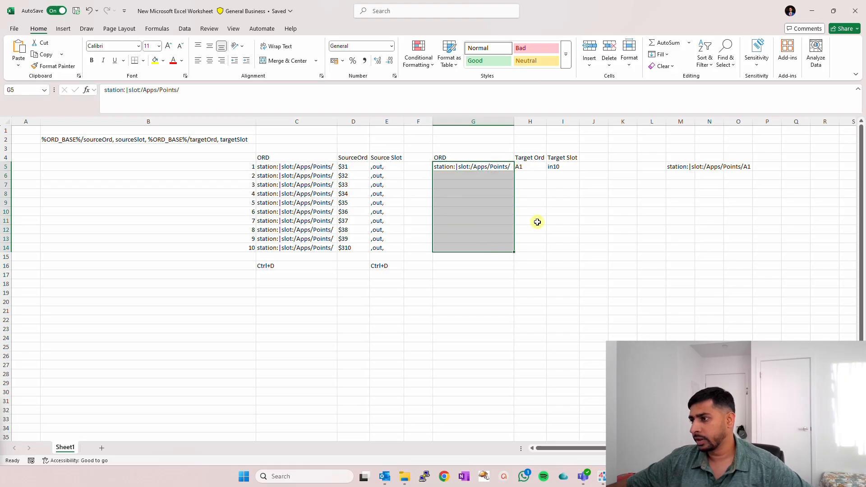
pyautogui.moveTo(561, 163); pyautogui.dragTo(564, 246)
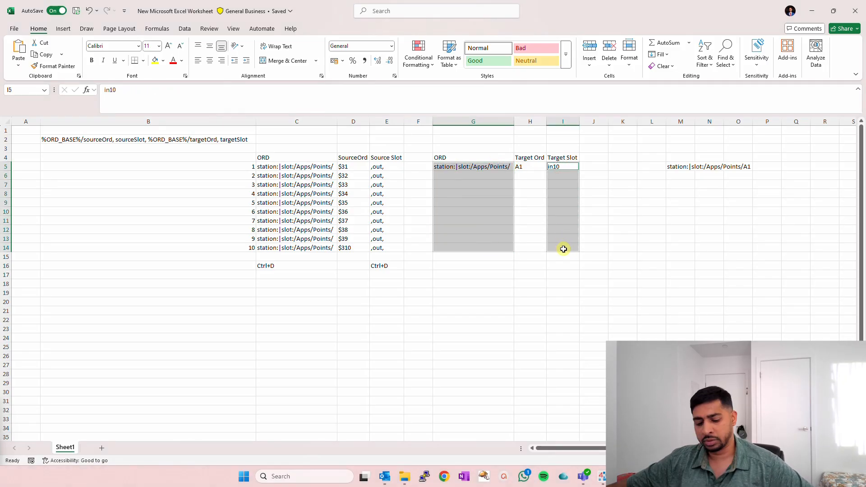
pyautogui.hotkey('ctrl', 'd')
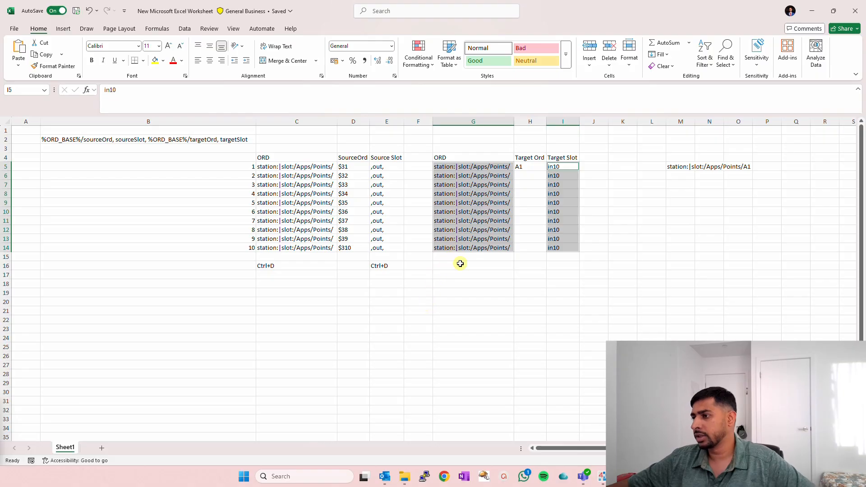
pyautogui.click(462, 279)
# - Fill the Target Ord column H5:H14 as a series from A1 to A10
pyautogui.click(526, 168)
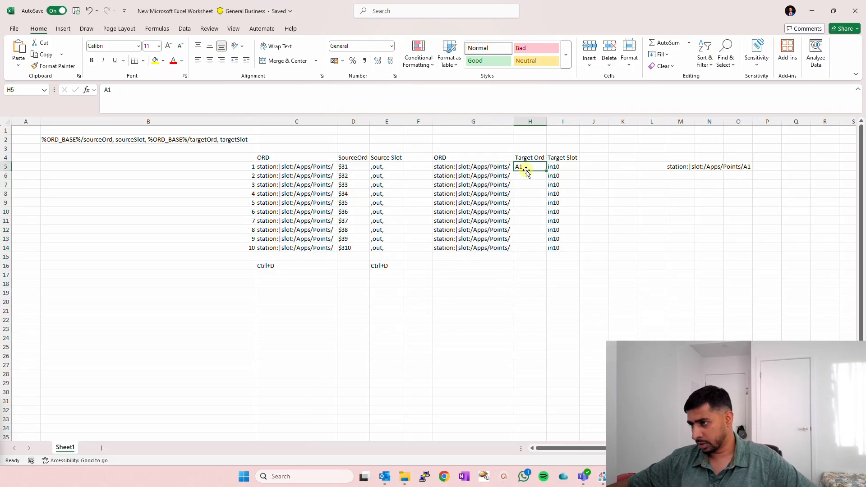
pyautogui.doubleClick(547, 170)
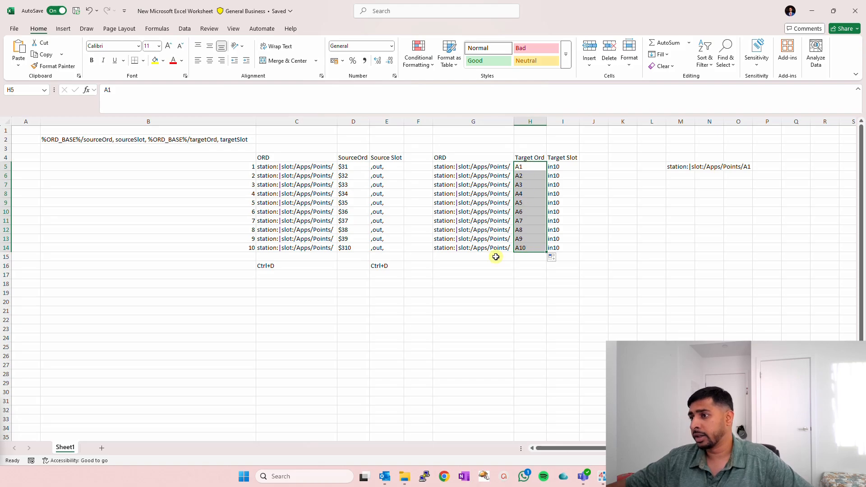
pyautogui.click(422, 168)
pyautogui.click(595, 168)
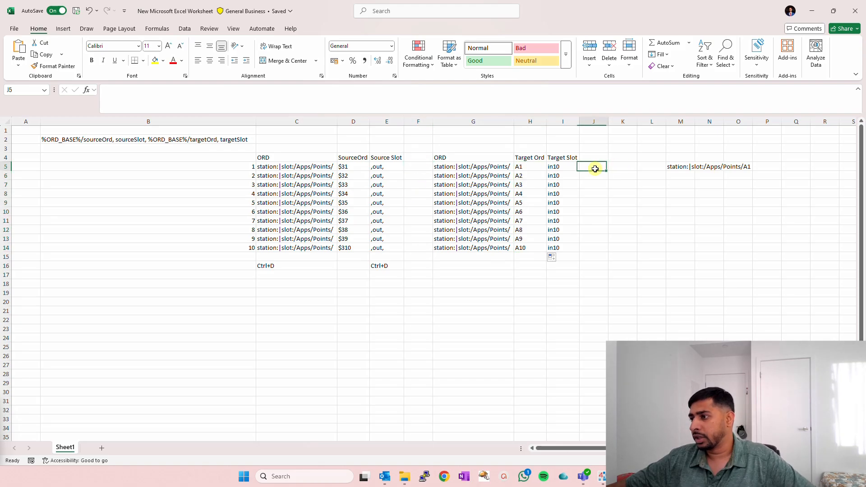
# - Check the link template in B2 and add a leading comma to the Target Slot in I5 so it reads ,in10
pyautogui.click(560, 166)
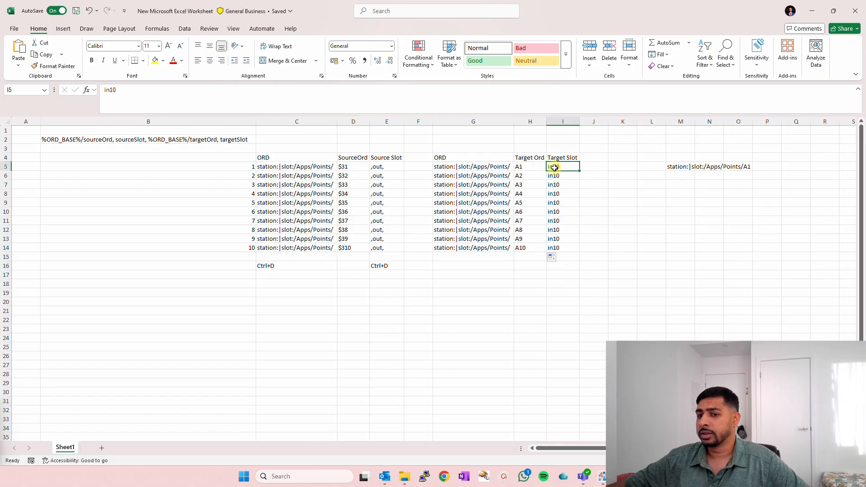
pyautogui.click(603, 475)
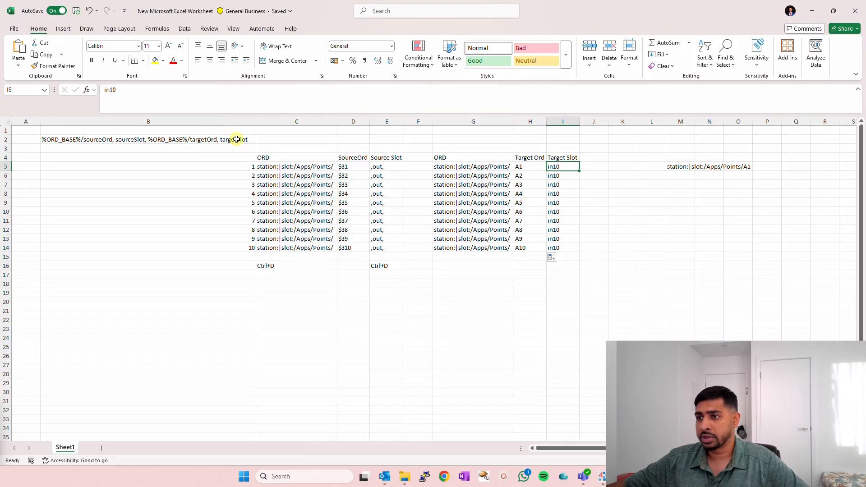
pyautogui.click(237, 140)
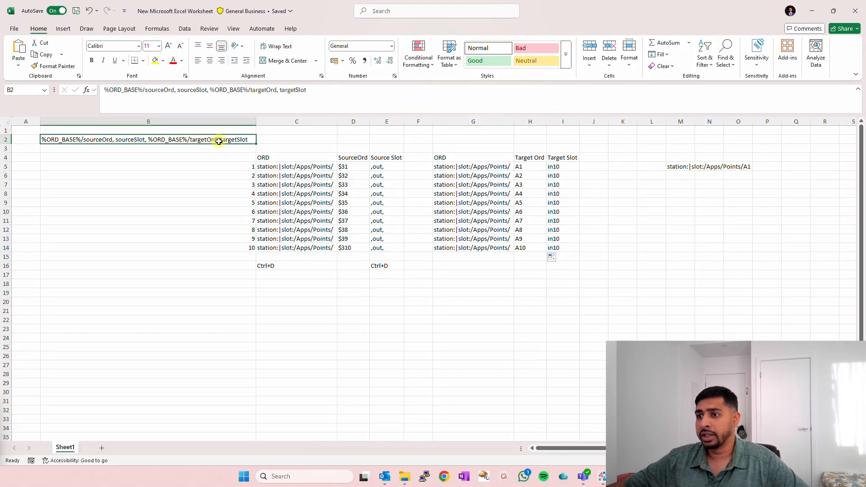
pyautogui.click(556, 167)
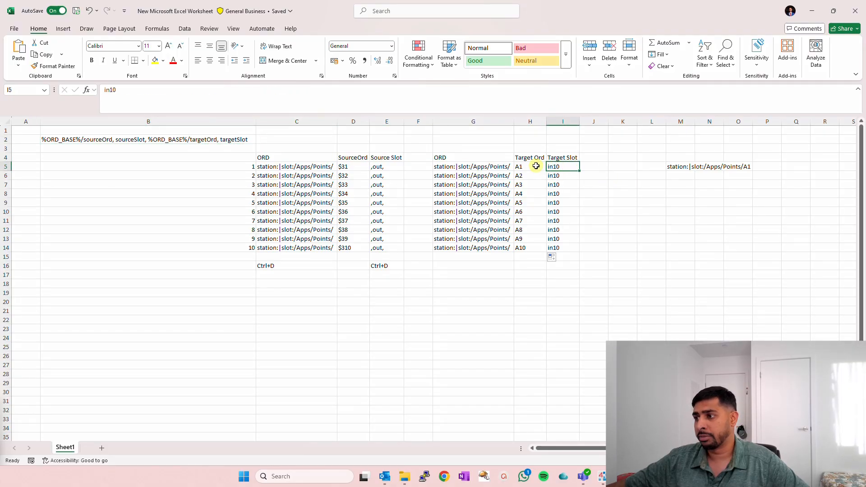
pyautogui.click(105, 90)
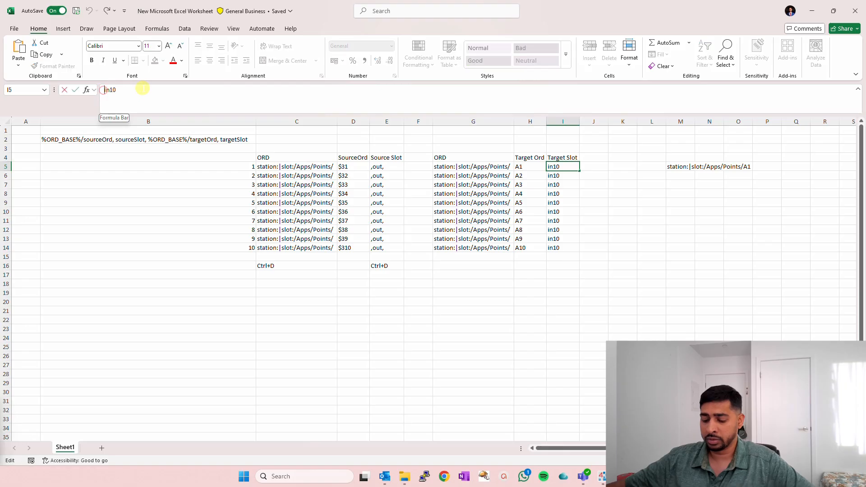
pyautogui.write(',')
pyautogui.press('Return')
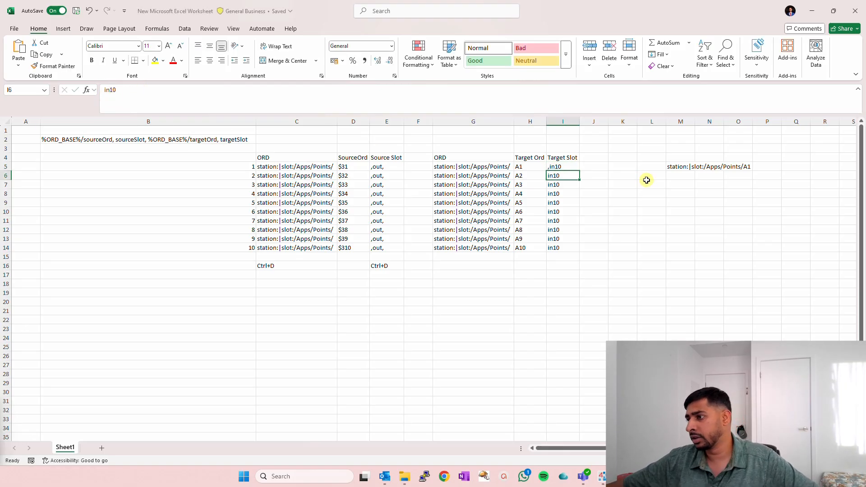
# - Copy the target slot ,in10 from I5 down through I14
pyautogui.click(566, 167)
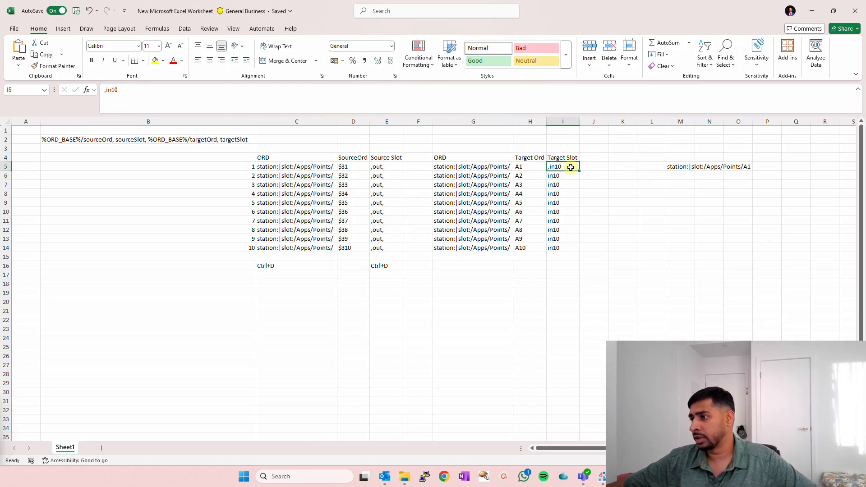
pyautogui.moveTo(571, 167); pyautogui.dragTo(570, 247)
pyautogui.hotkey('ctrl', 'd')
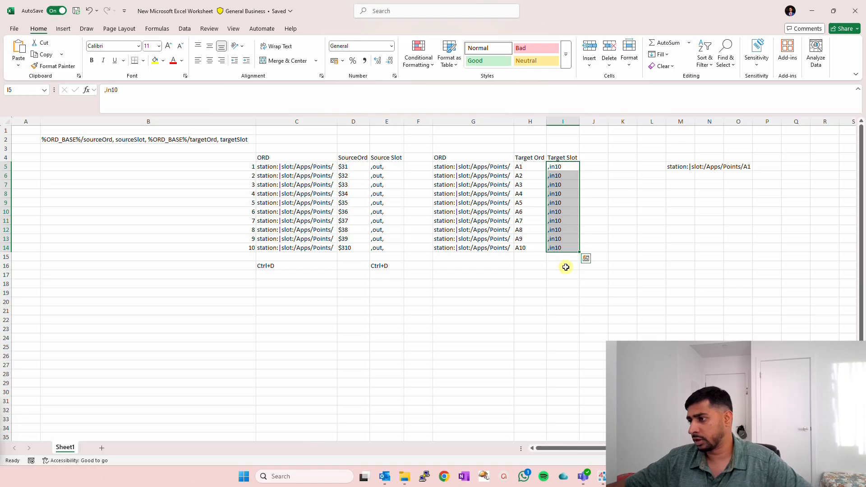
pyautogui.click(566, 267)
# - Delete the empty column F between the source and target columns
pyautogui.click(418, 167)
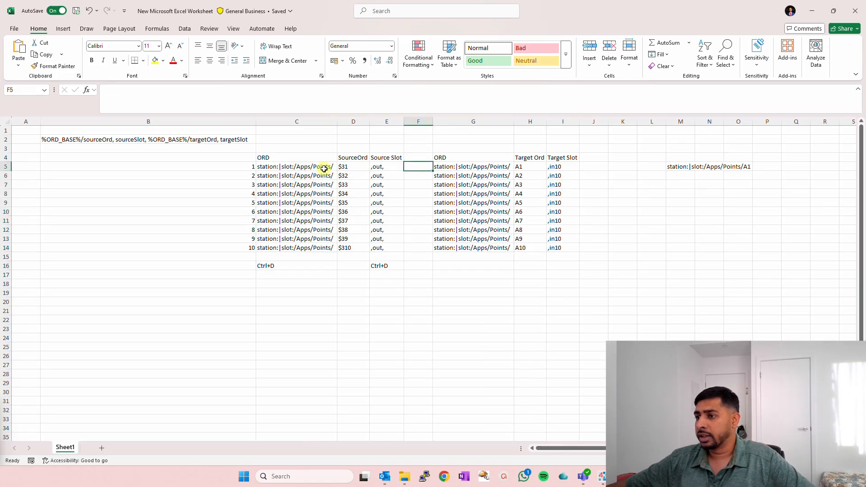
pyautogui.moveTo(318, 168); pyautogui.dragTo(384, 169)
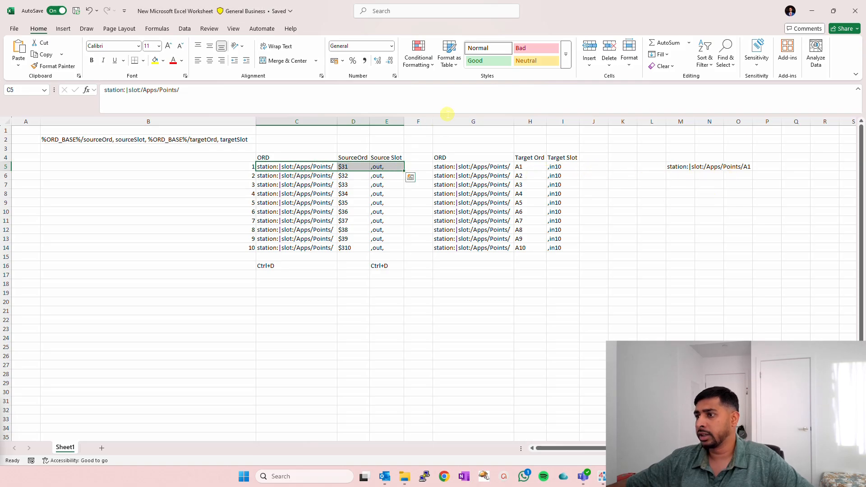
pyautogui.click(419, 121)
pyautogui.rightClick(420, 121)
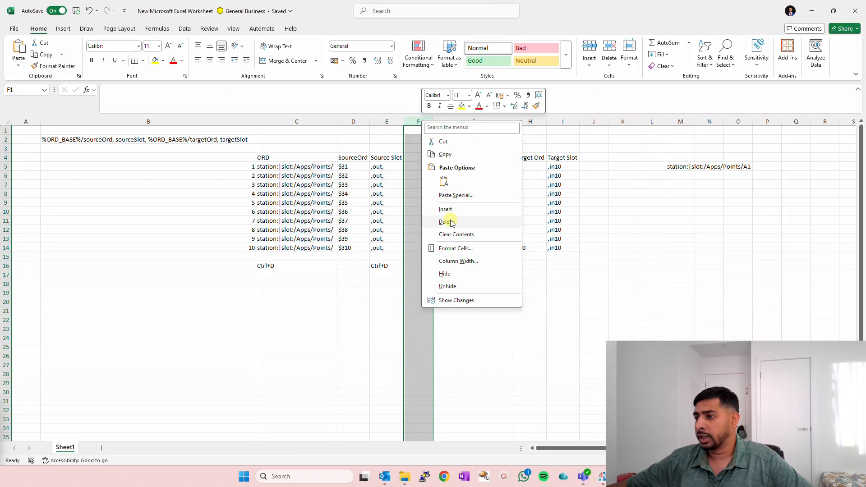
pyautogui.click(446, 222)
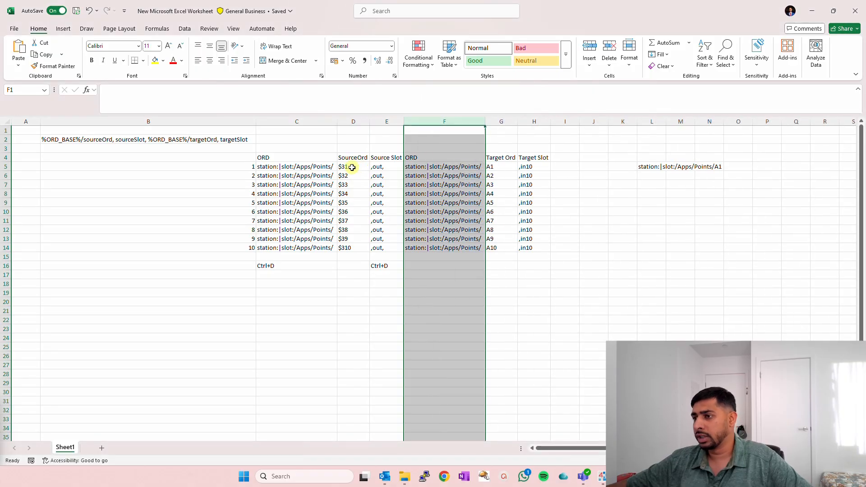
# - Clear the sample path in L5 and enter the heading Final ORD in J4
pyautogui.moveTo(351, 167); pyautogui.dragTo(356, 248)
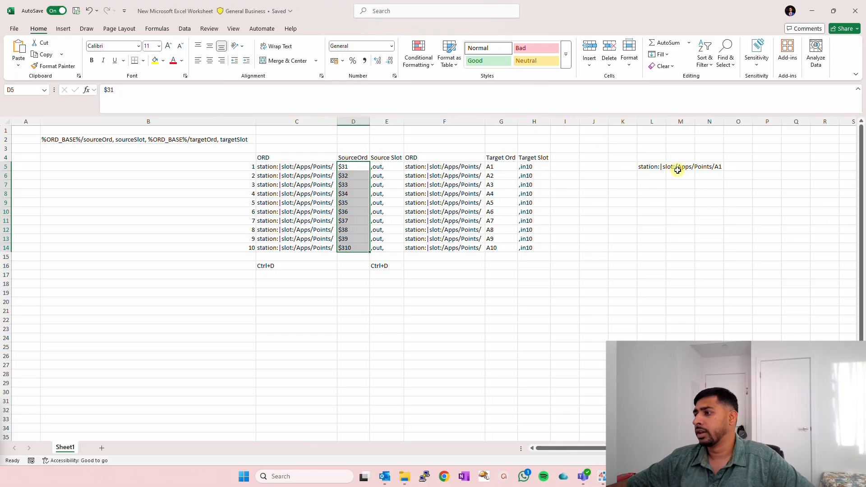
pyautogui.click(654, 167)
pyautogui.press('Delete')
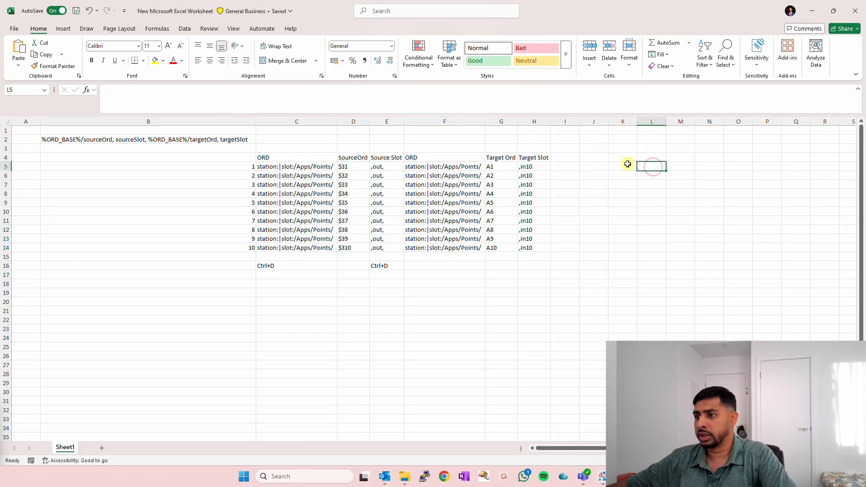
pyautogui.click(596, 158)
pyautogui.write('Final ORD')
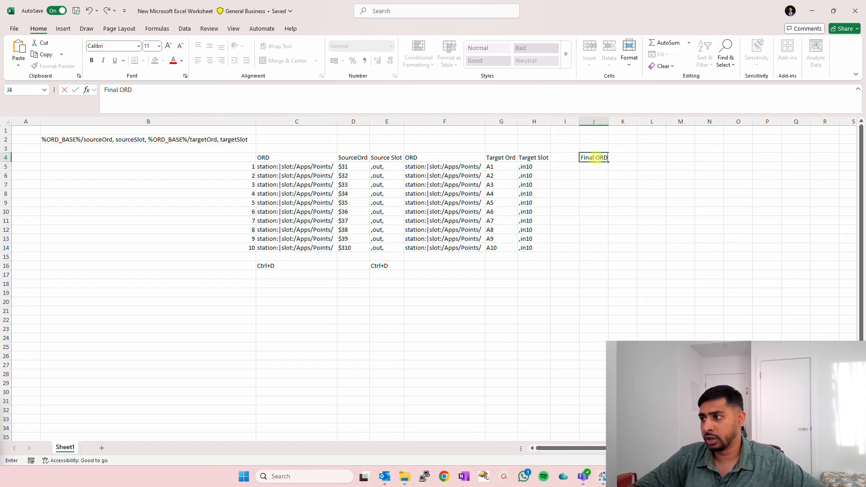
pyautogui.press('Return')
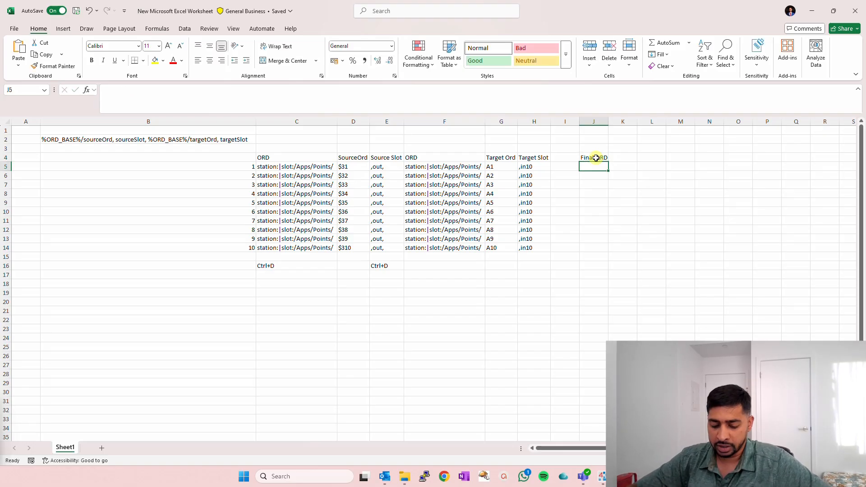
# - Enter the formula =CONCAT(C5,D5,E5,F5,G5,H5) in J5 to join the source and target parts
pyautogui.write('=concat')
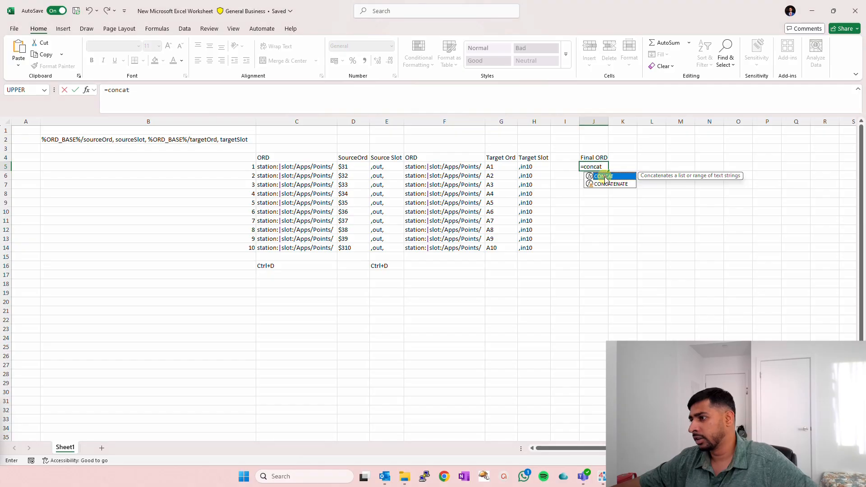
pyautogui.doubleClick(605, 178)
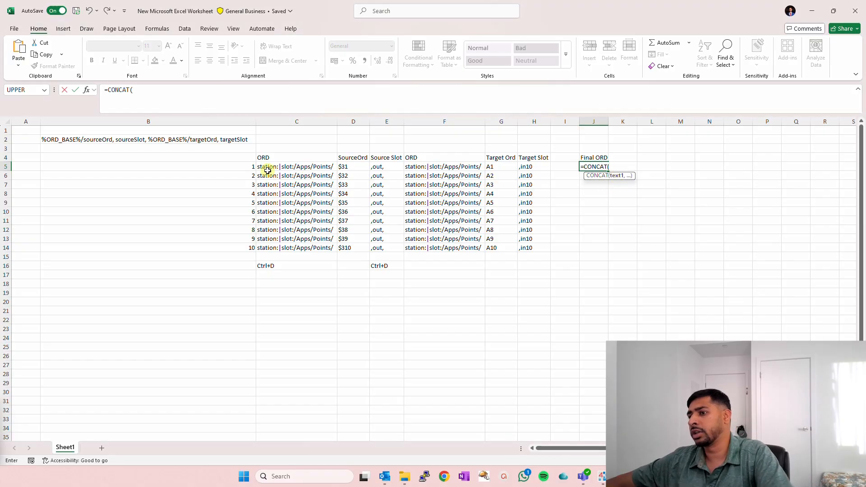
pyautogui.click(293, 165)
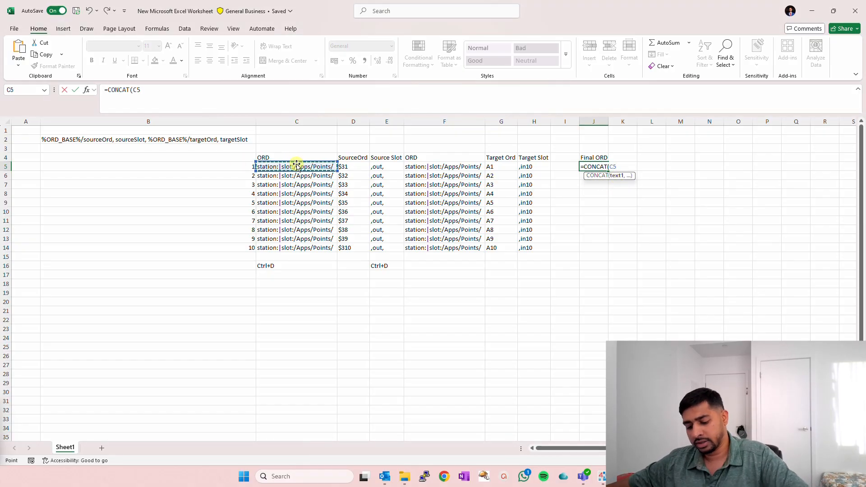
pyautogui.write(',')
pyautogui.click(352, 166)
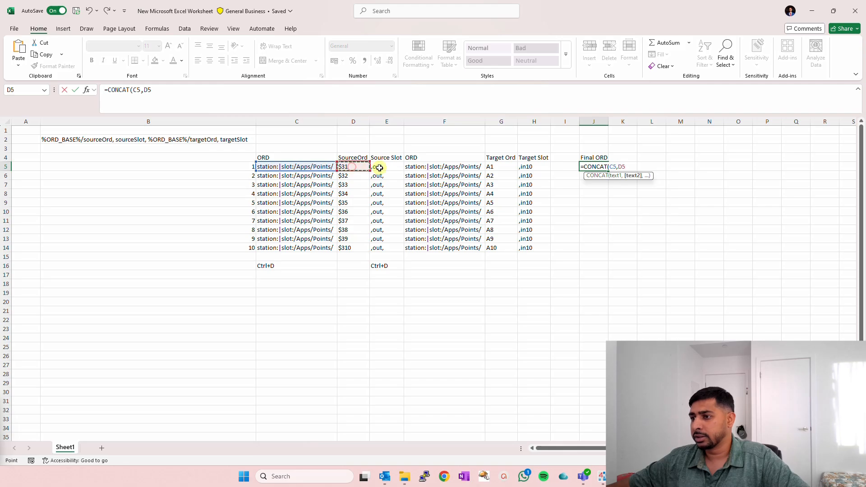
pyautogui.write(',')
pyautogui.click(393, 168)
pyautogui.write(',')
pyautogui.click(410, 167)
pyautogui.write(',')
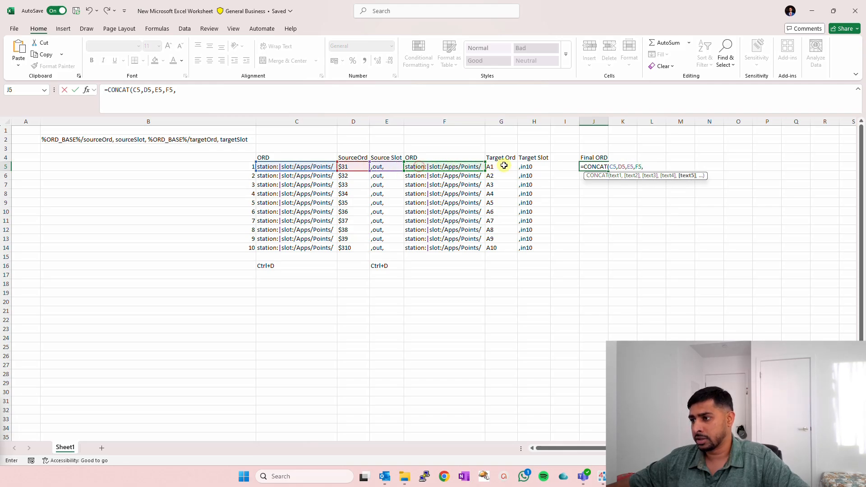
pyautogui.click(504, 165)
pyautogui.write(',')
pyautogui.click(535, 165)
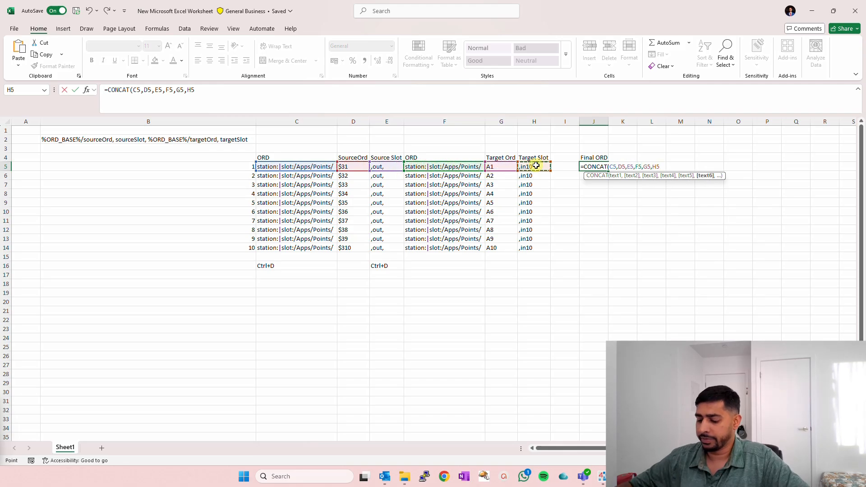
pyautogui.write(')')
pyautogui.press('Return')
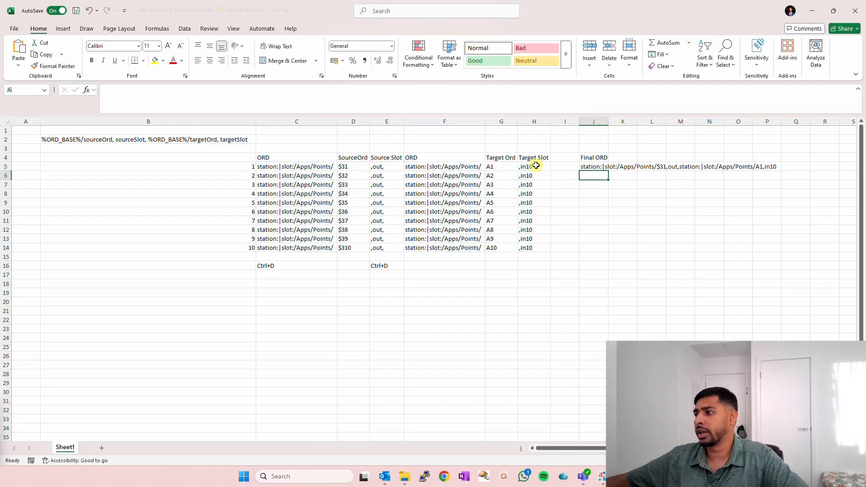
# - Fit column J to its contents and fill the CONCAT formula from J5 down to J14
pyautogui.doubleClick(609, 120)
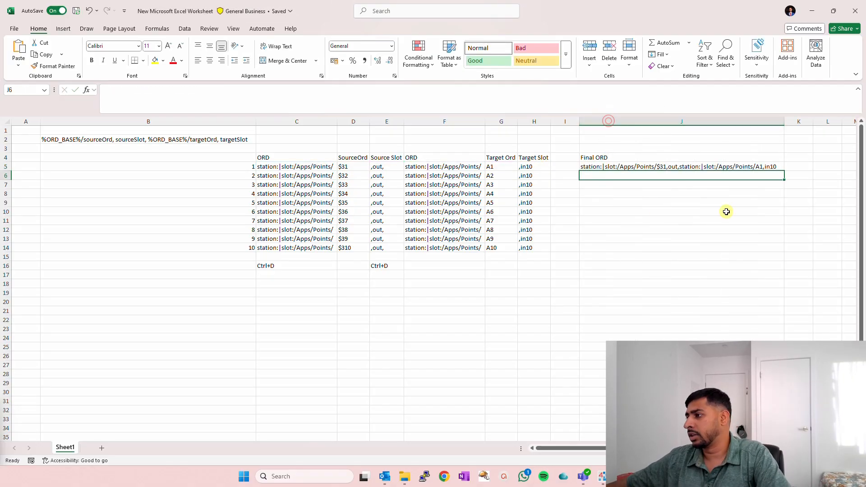
pyautogui.click(766, 168)
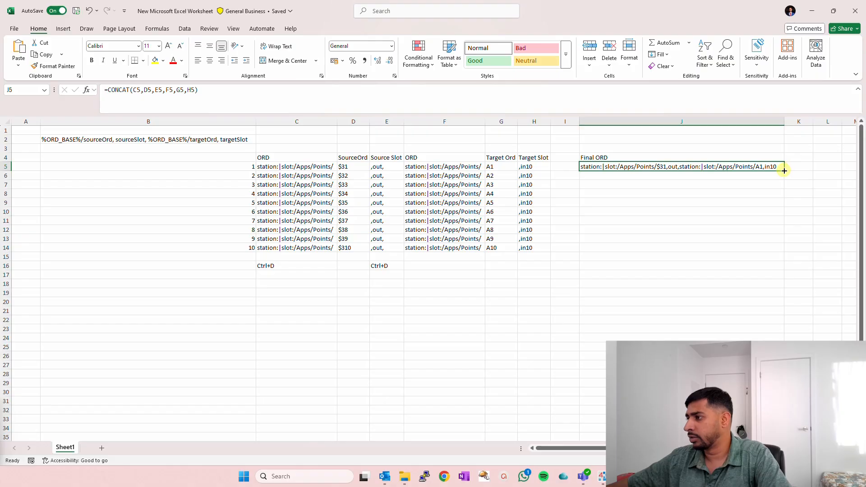
pyautogui.doubleClick(784, 170)
pyautogui.doubleClick(784, 171)
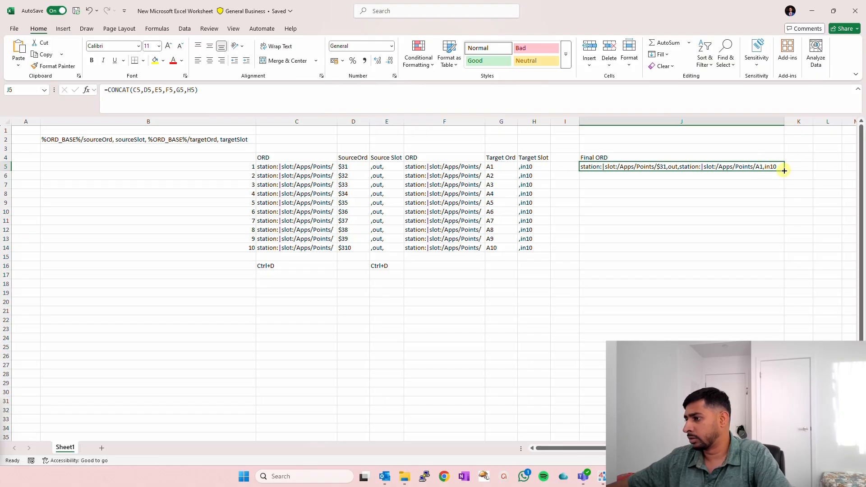
pyautogui.moveTo(785, 171); pyautogui.dragTo(785, 249)
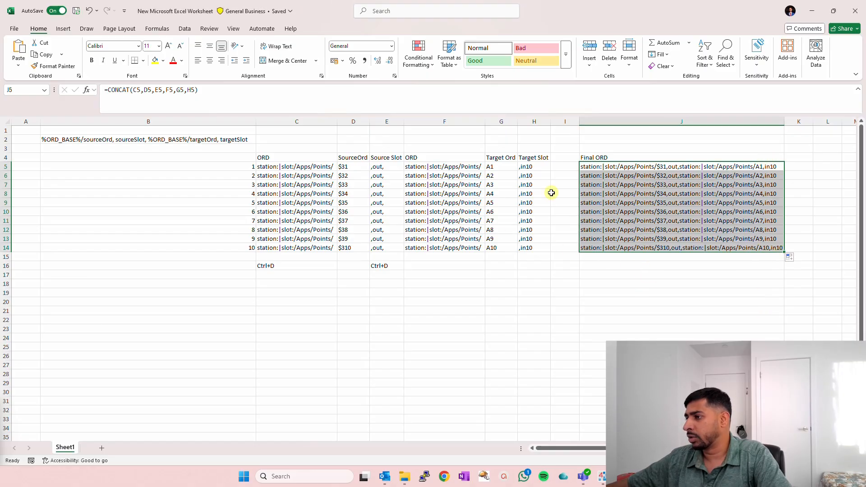
# - Copy J5:J14, switch to Niagara Workbench, replace the BatchLinkCreator's In Link List Csv text with the copied rows, and save
pyautogui.rightClick(650, 166)
pyautogui.click(666, 199)
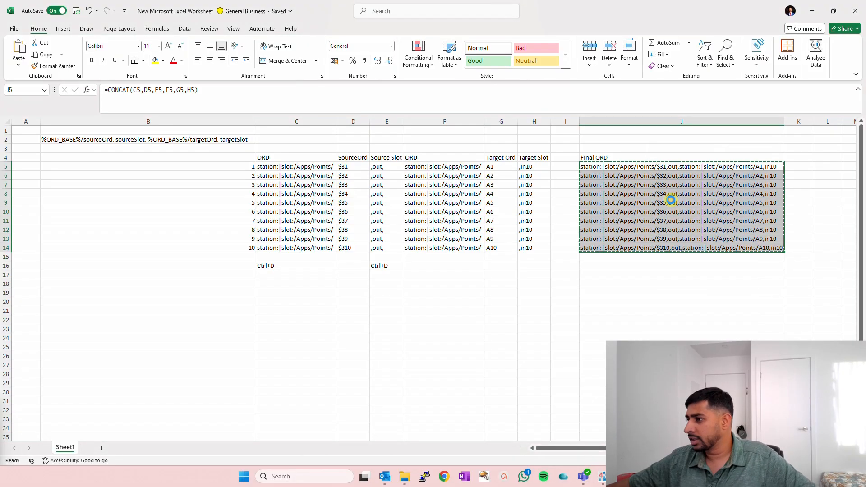
pyautogui.click(603, 476)
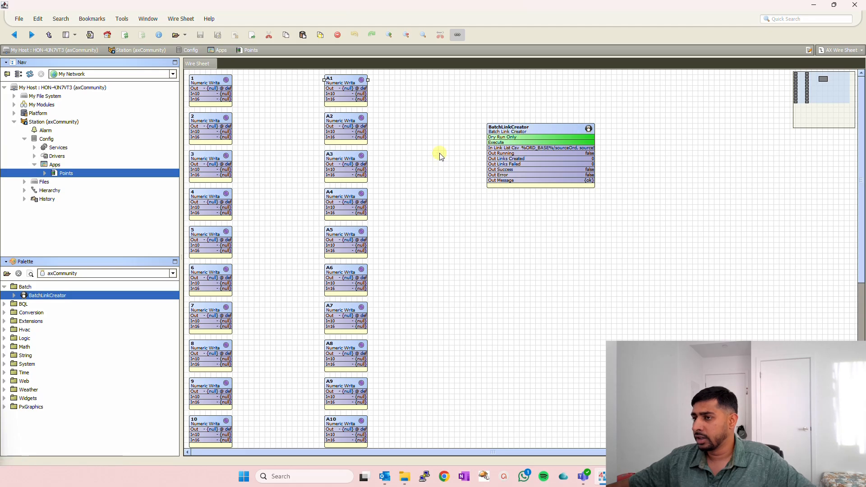
pyautogui.doubleClick(524, 129)
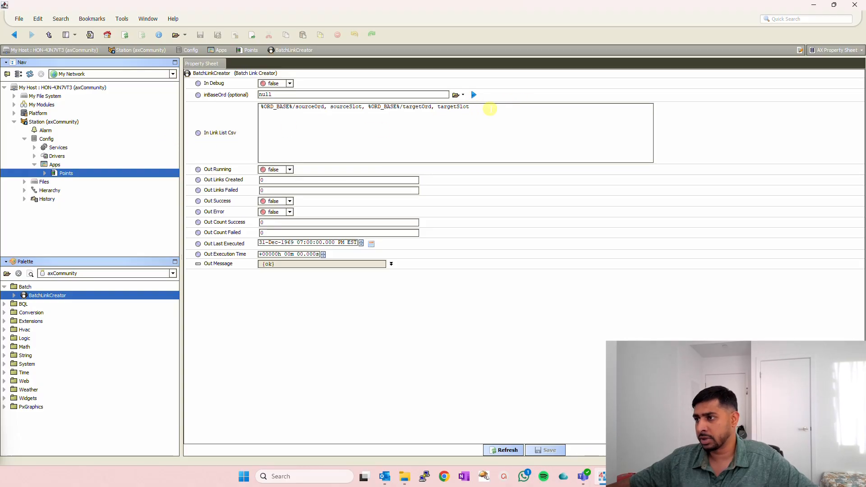
pyautogui.moveTo(490, 110); pyautogui.dragTo(246, 116)
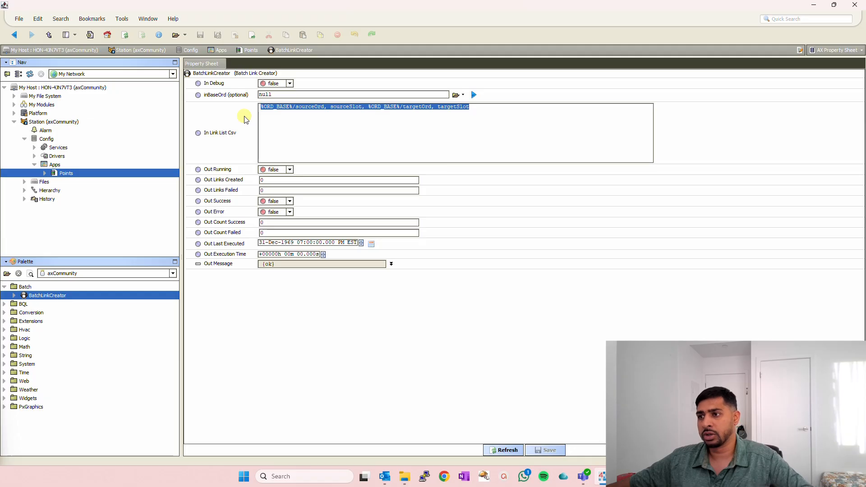
pyautogui.hotkey('ctrl', 'v')
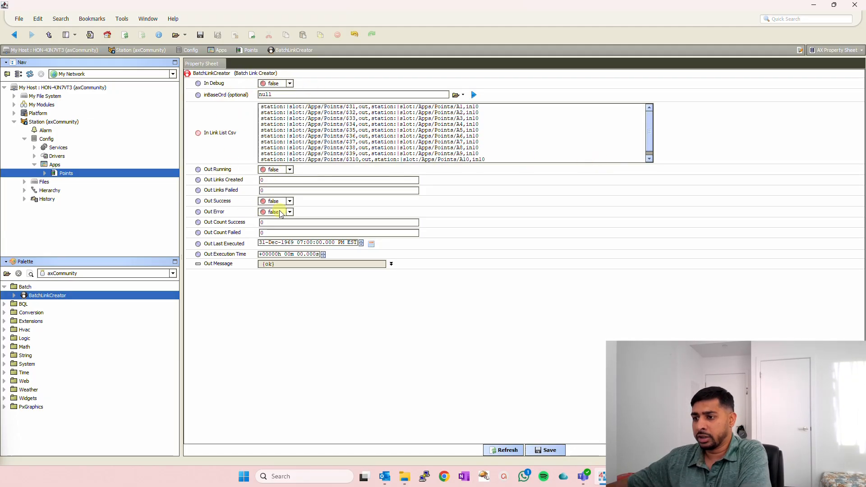
pyautogui.click(547, 450)
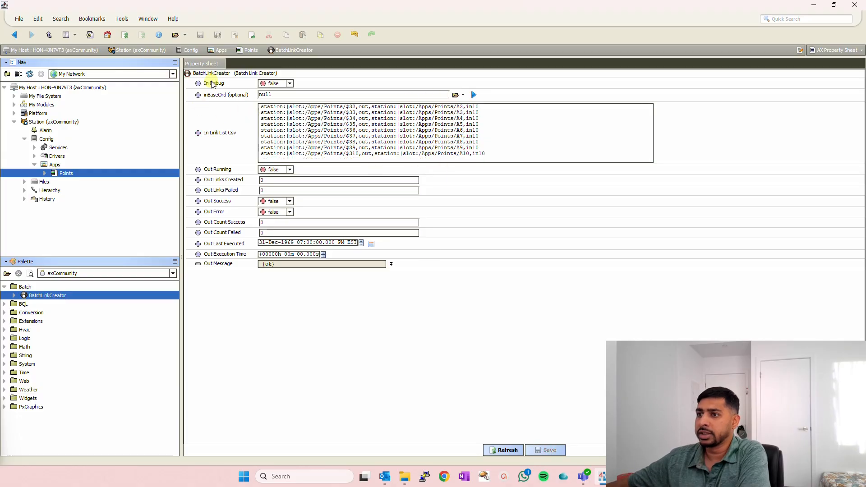
# - Run the Dry Run Only action on the BatchLinkCreator
pyautogui.rightClick(222, 76)
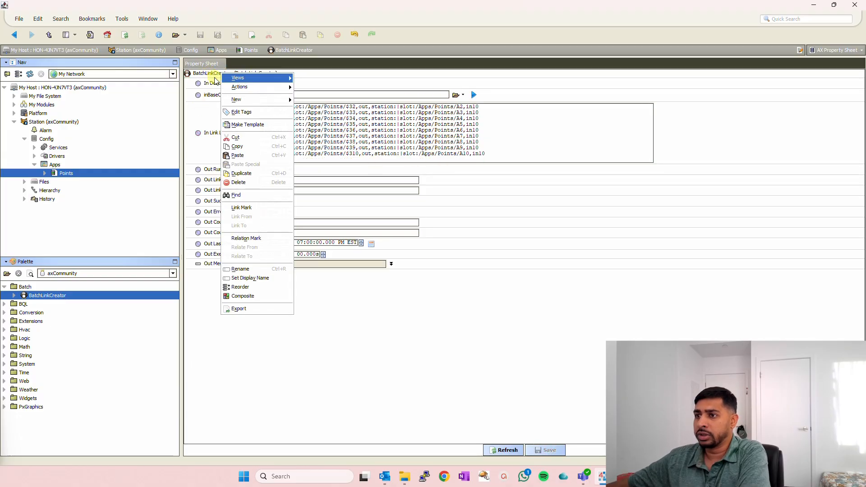
pyautogui.moveTo(266, 86)
pyautogui.click(311, 86)
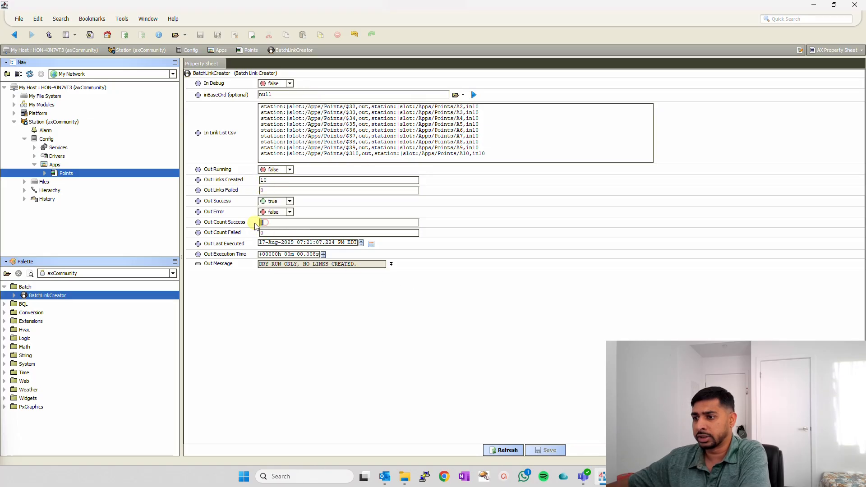
pyautogui.rightClick(211, 74)
pyautogui.moveTo(251, 86)
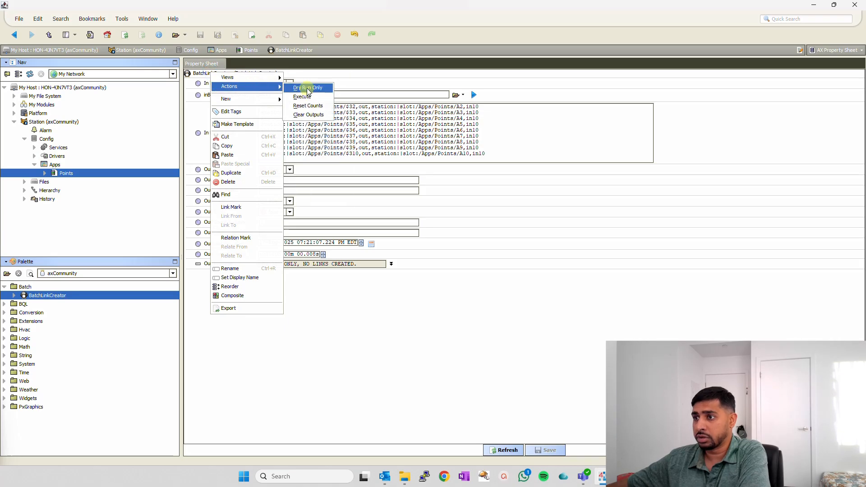
pyautogui.click(409, 200)
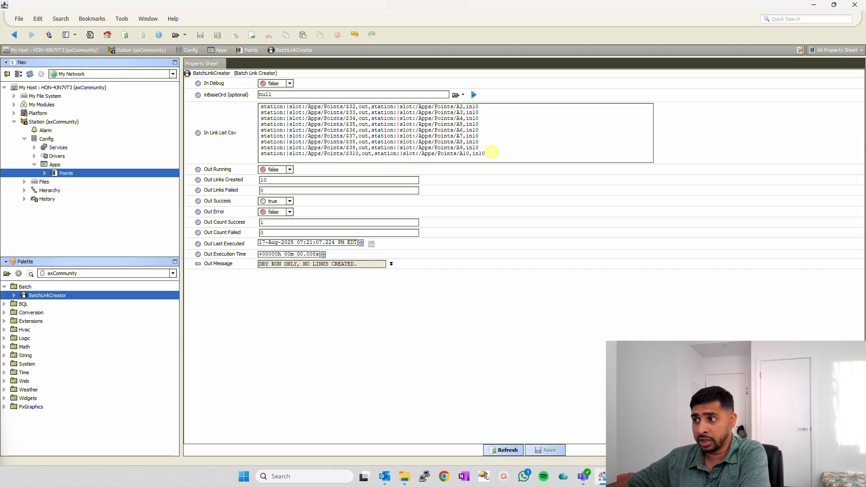
pyautogui.moveTo(492, 152); pyautogui.dragTo(251, 104)
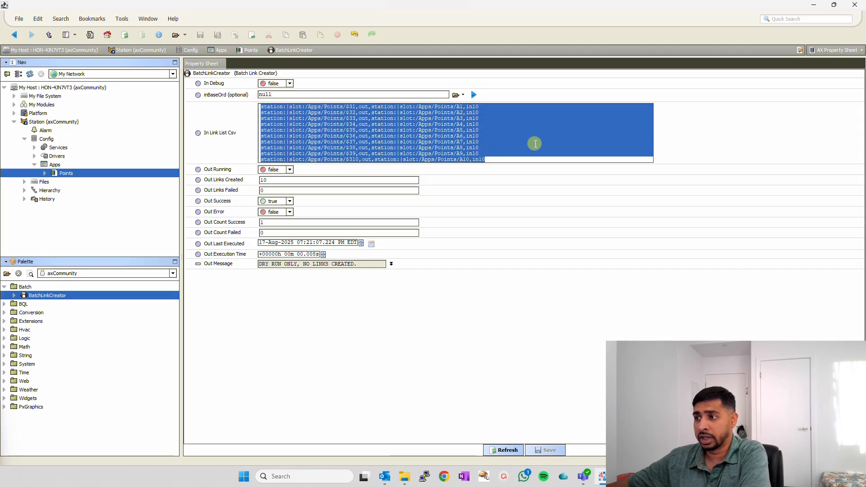
pyautogui.click(535, 143)
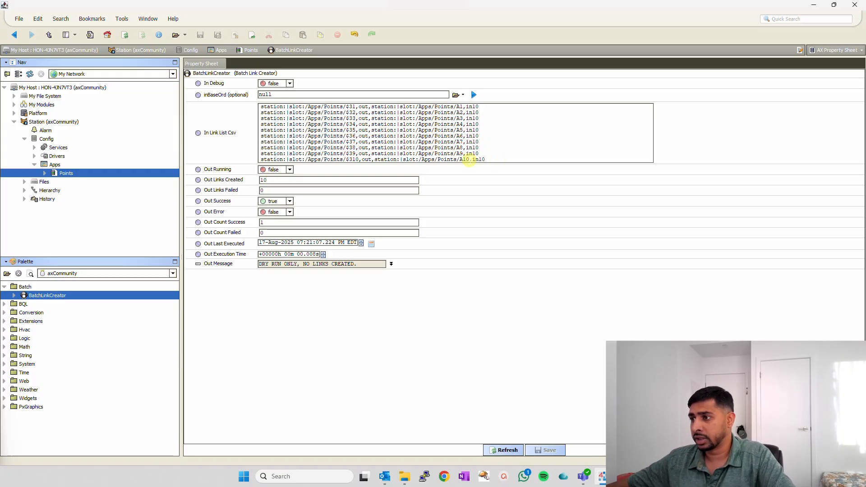
# - Change the target point in the last line of the In Link List Csv to A11 and save
pyautogui.click(469, 160)
pyautogui.press('BackSpace')
pyautogui.write('1')
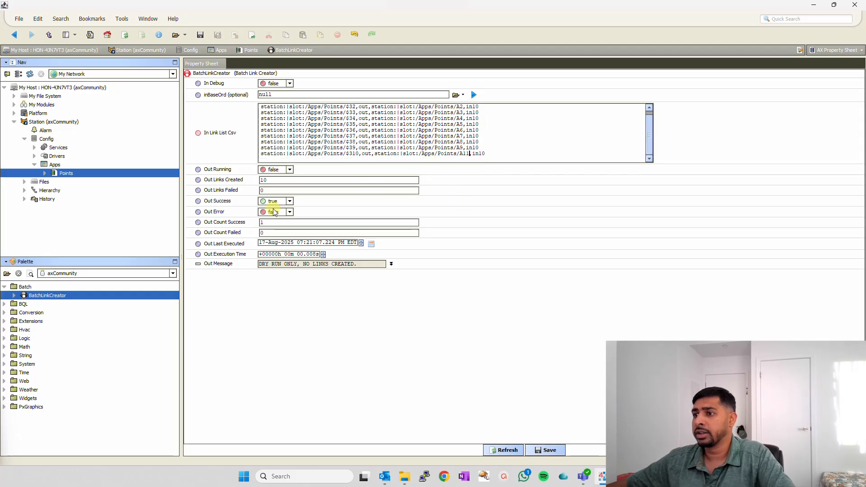
pyautogui.click(554, 451)
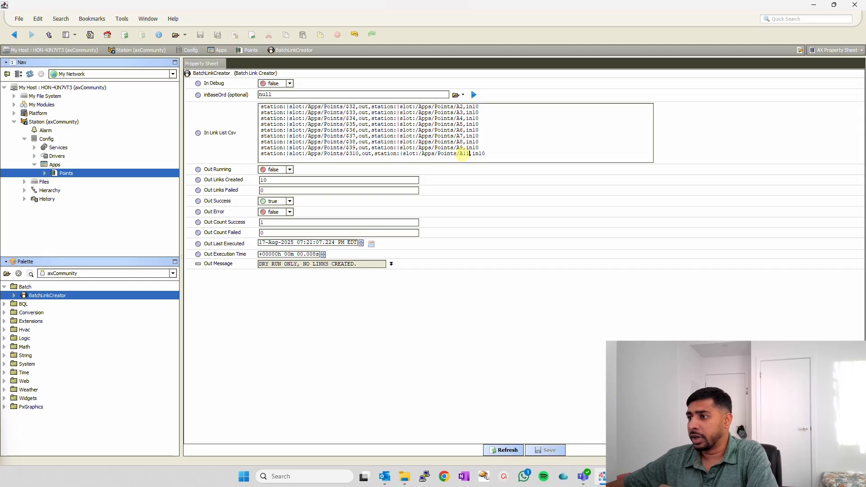
# - Reopen the BatchLinkCreator's property sheet from the Points wire sheet, then reset its counts and clear its outputs
pyautogui.click(15, 37)
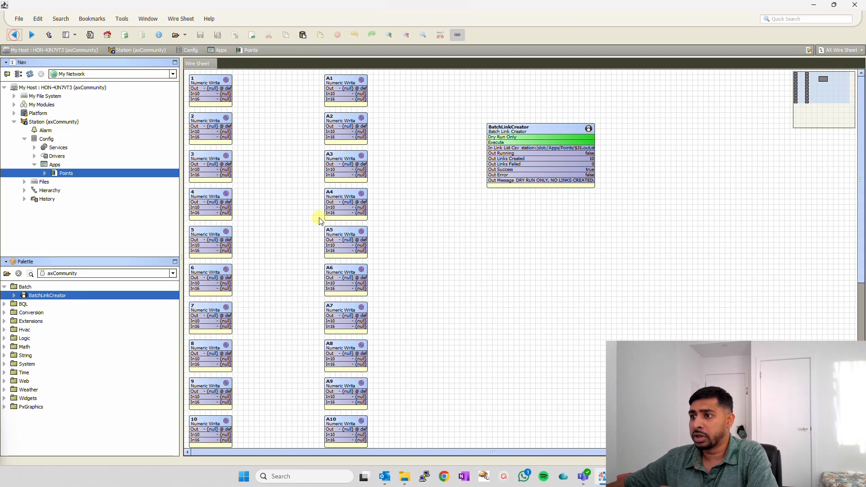
pyautogui.doubleClick(537, 131)
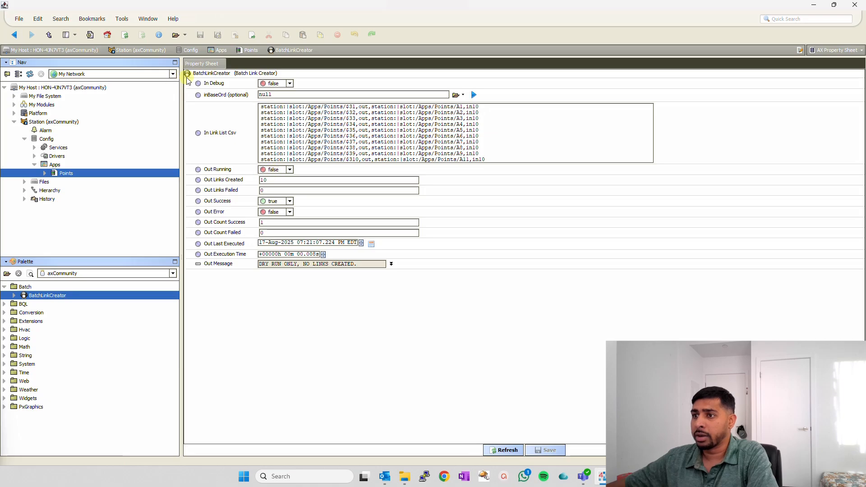
pyautogui.rightClick(206, 74)
pyautogui.moveTo(229, 89)
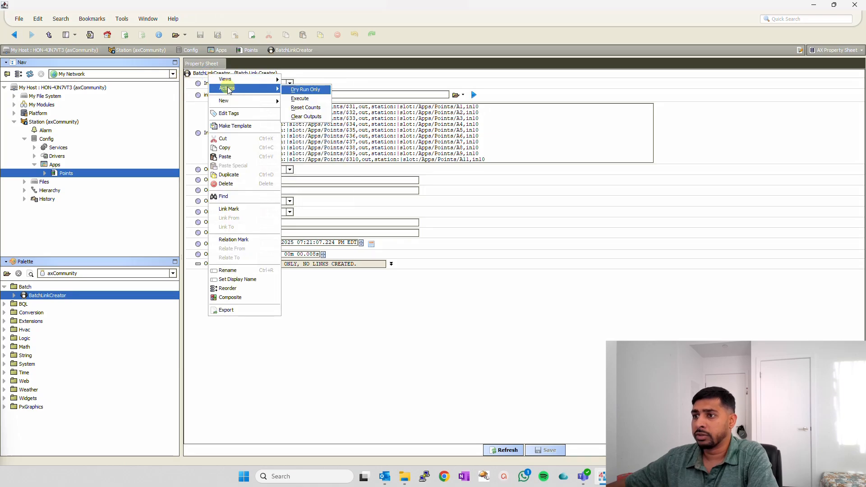
pyautogui.click(311, 105)
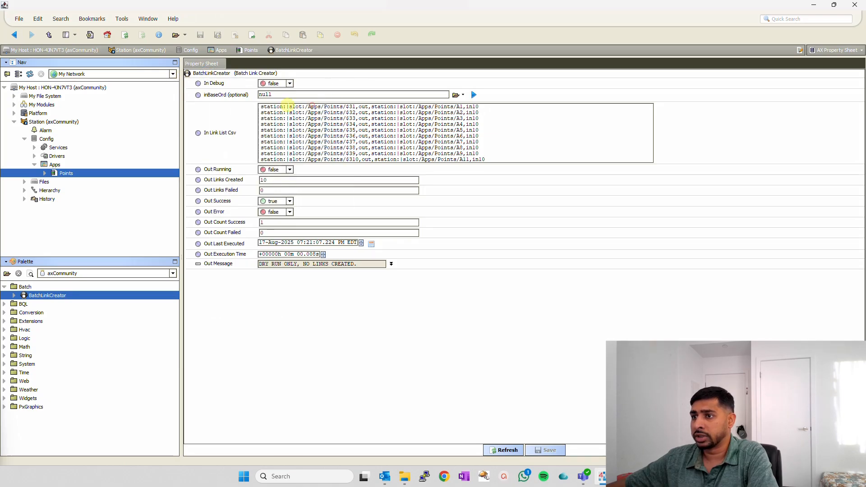
pyautogui.rightClick(218, 76)
pyautogui.moveTo(247, 88)
pyautogui.click(322, 117)
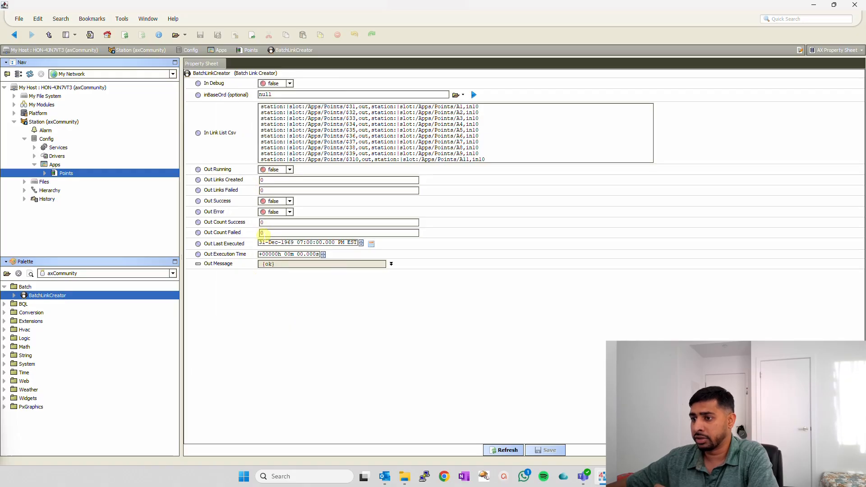
# - Run the Dry Run Only action on the BatchLinkCreator and expand its Out Message to examine the test result
pyautogui.rightClick(212, 75)
pyautogui.moveTo(253, 88)
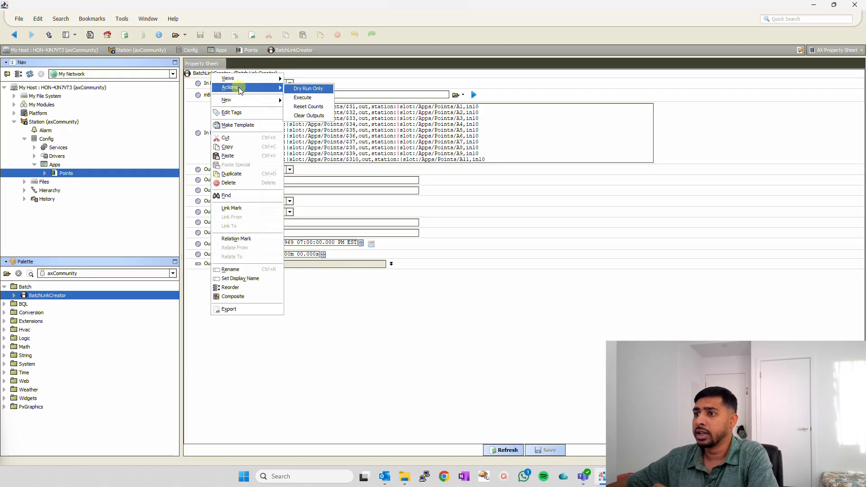
pyautogui.click(309, 88)
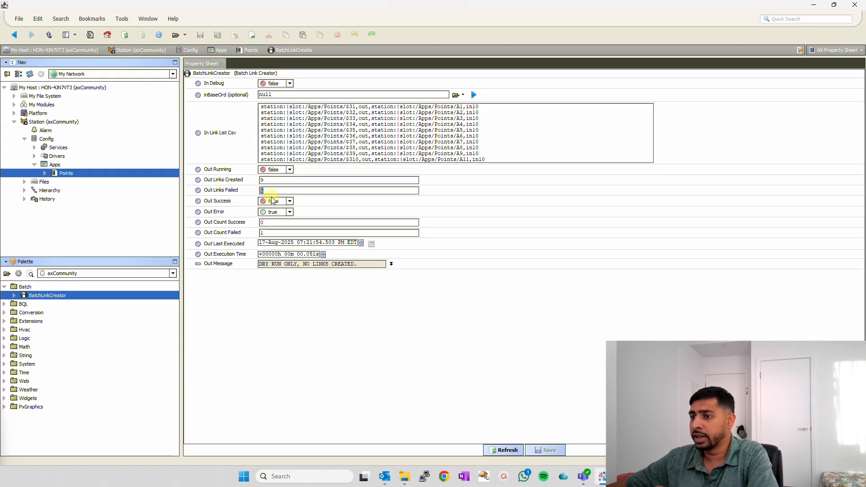
pyautogui.click(391, 264)
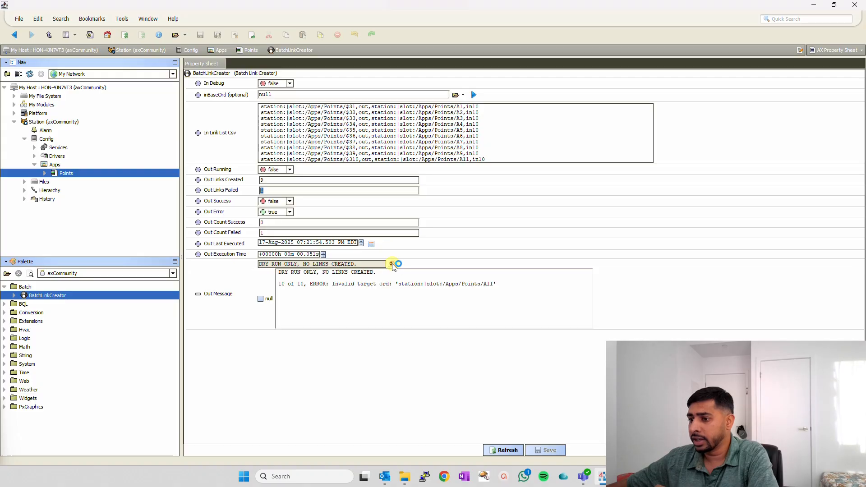
pyautogui.moveTo(278, 284); pyautogui.dragTo(497, 283)
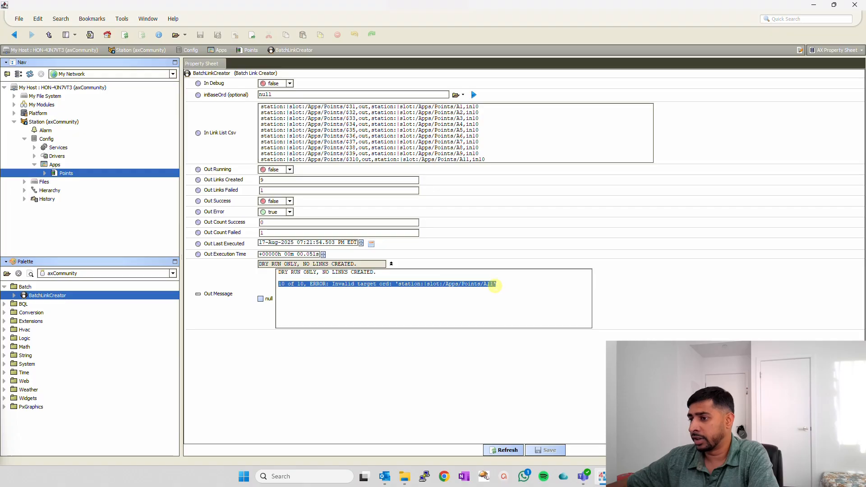
pyautogui.click(380, 284)
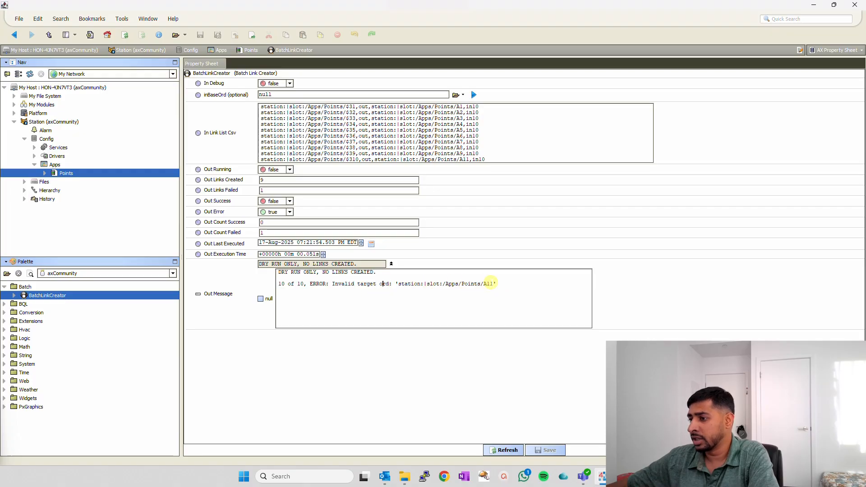
pyautogui.moveTo(471, 284); pyautogui.dragTo(365, 284)
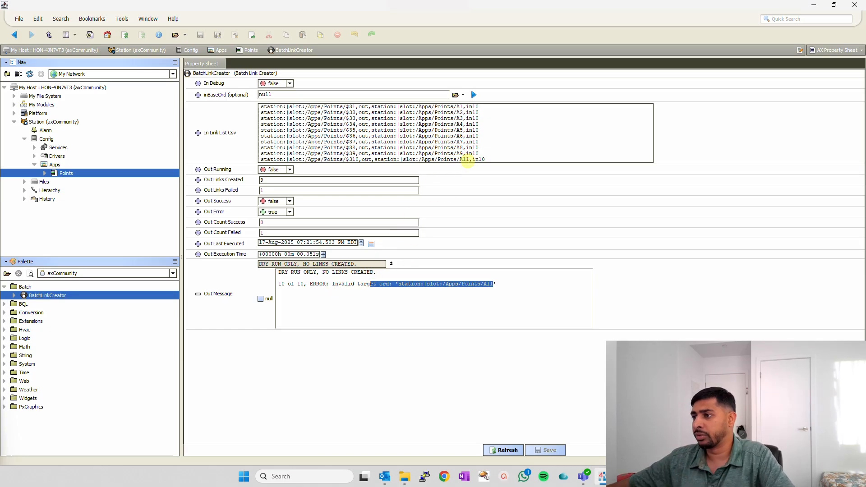
# - Change the target point in the last line of the In Link List Csv to A10 and save
pyautogui.click(470, 160)
pyautogui.press('BackSpace')
pyautogui.write('0')
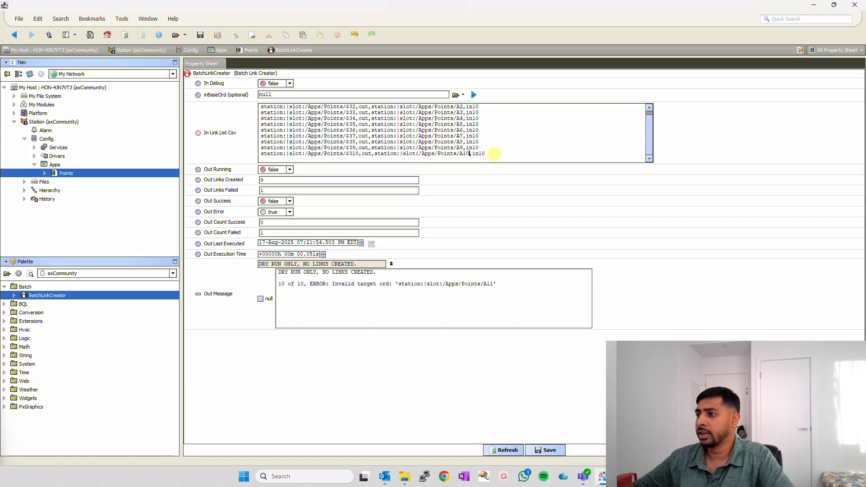
pyautogui.click(547, 450)
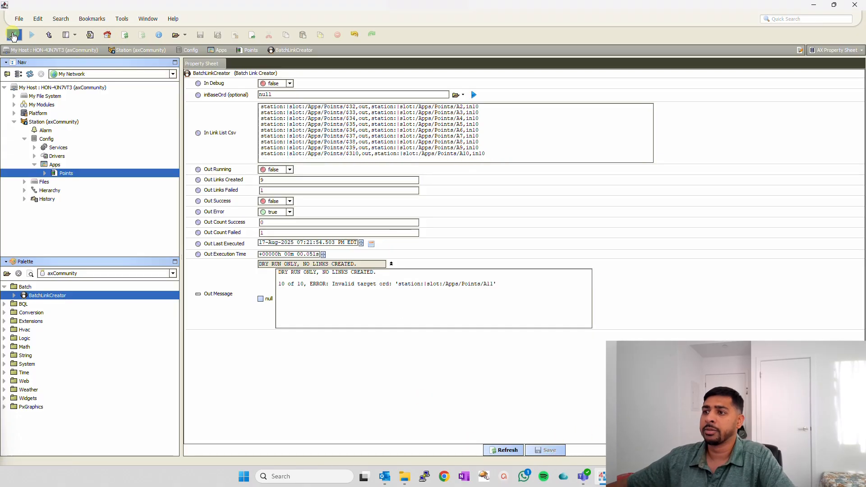
# - Return to the Points wire sheet and run the BatchLinkCreator's Execute action to create the links
pyautogui.click(14, 36)
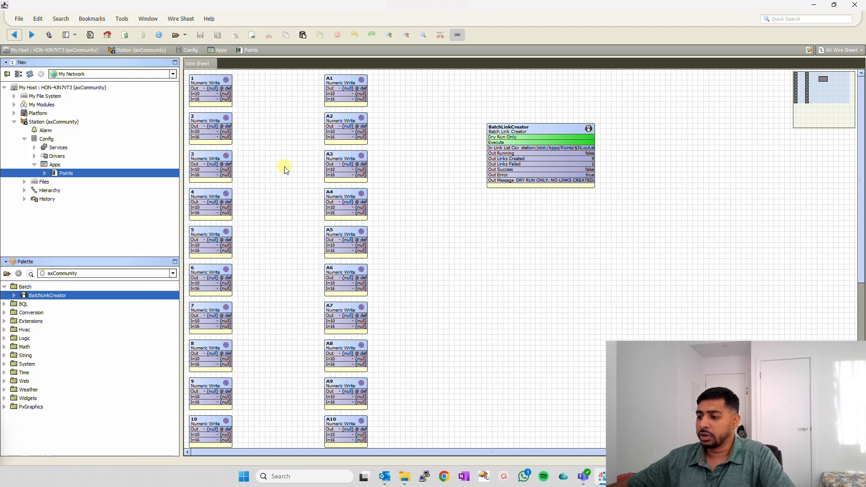
pyautogui.click(533, 132)
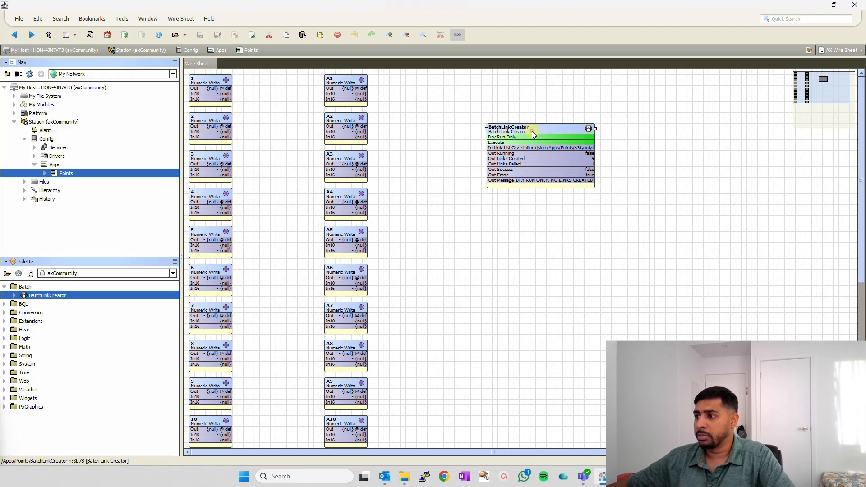
pyautogui.rightClick(531, 130)
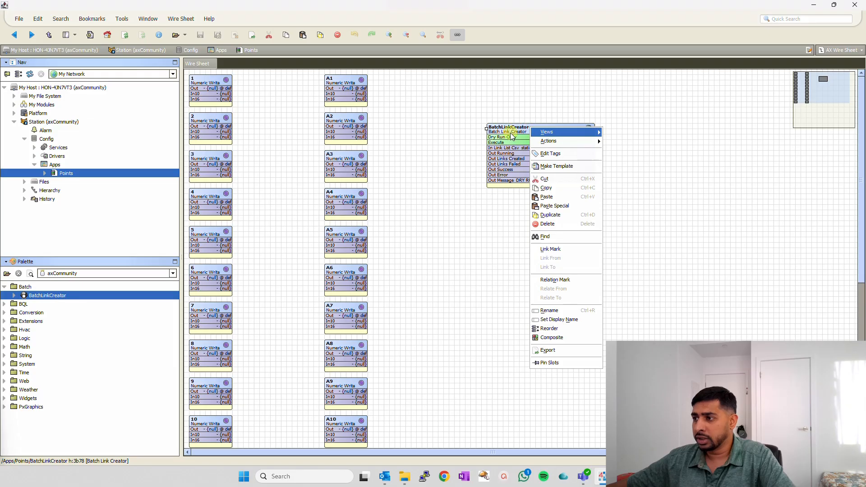
pyautogui.moveTo(559, 144)
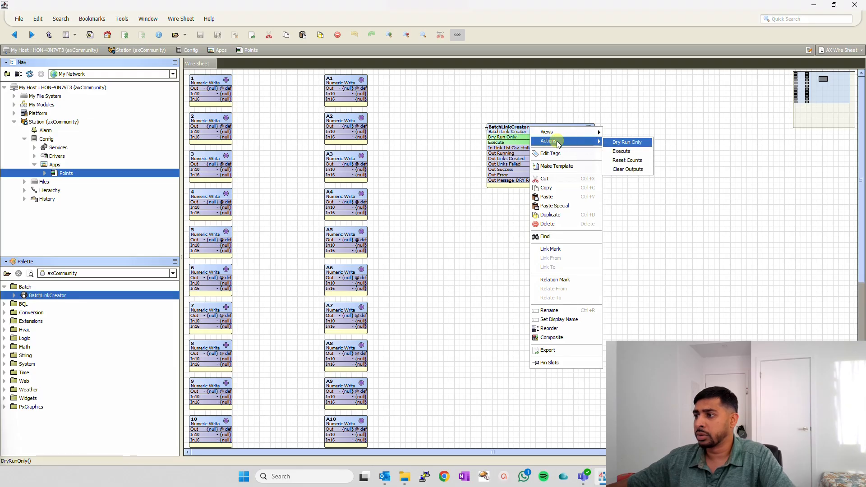
pyautogui.click(629, 152)
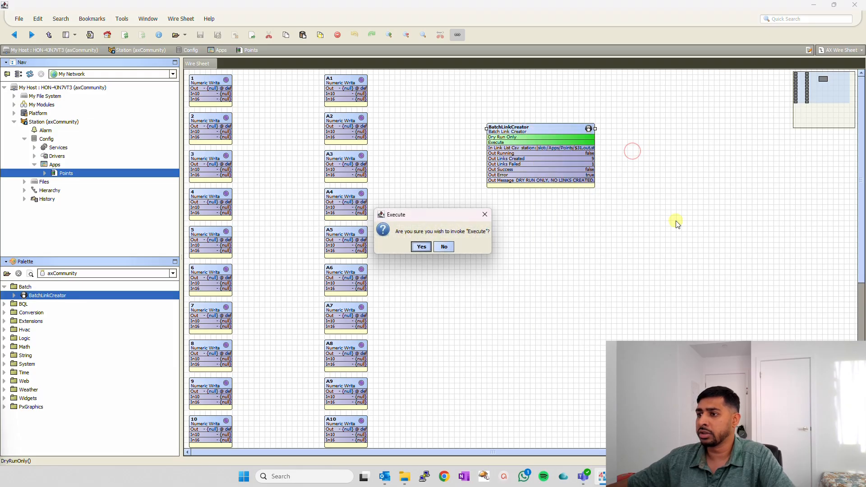
pyautogui.click(420, 246)
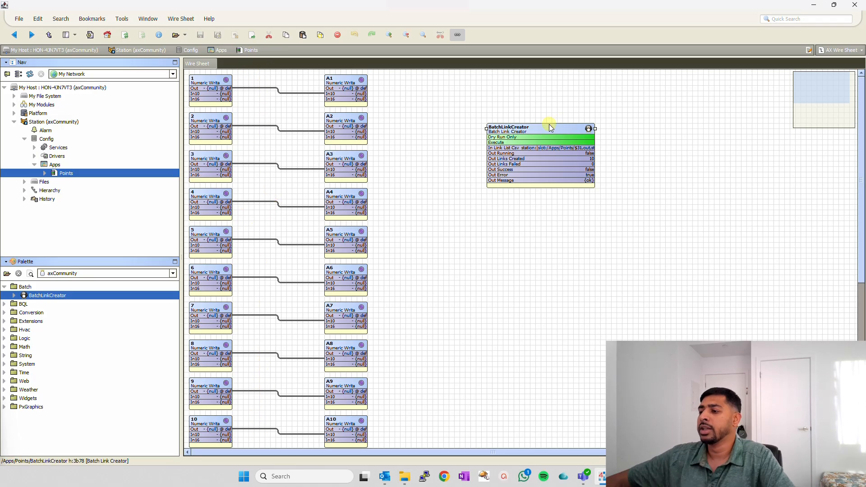
# - View the link list in Excel, return to Niagara Workbench, and move the BatchLinkCreator slightly higher on the wire sheet
pyautogui.hotkey('alt', 'Tab')
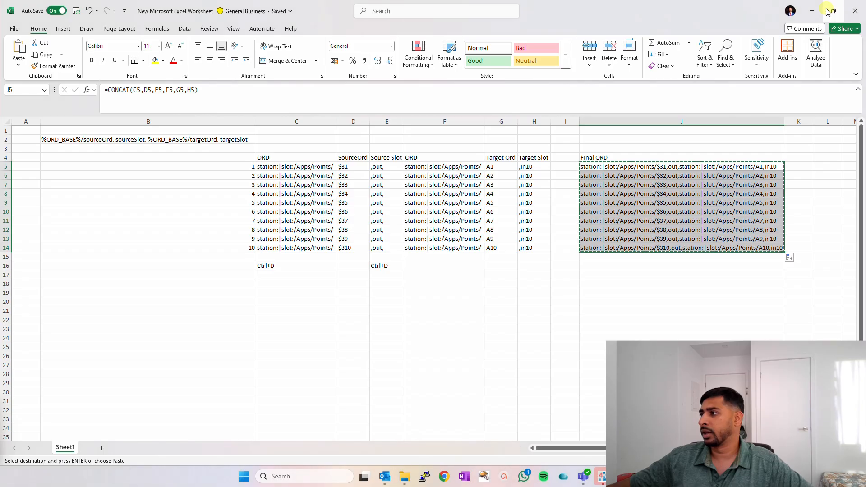
pyautogui.click(812, 11)
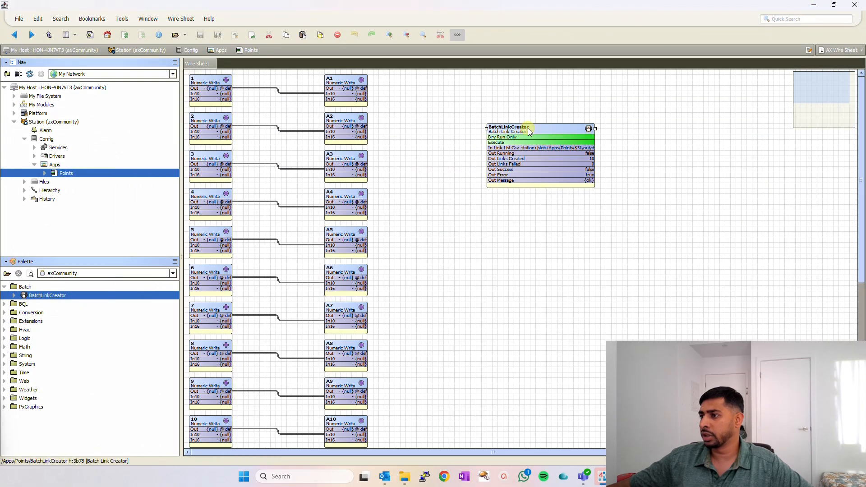
pyautogui.moveTo(530, 129); pyautogui.dragTo(527, 102)
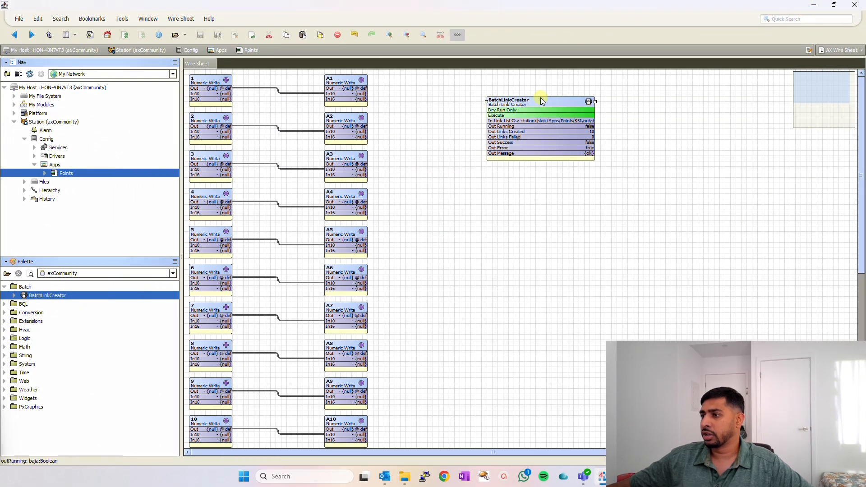
pyautogui.click(509, 221)
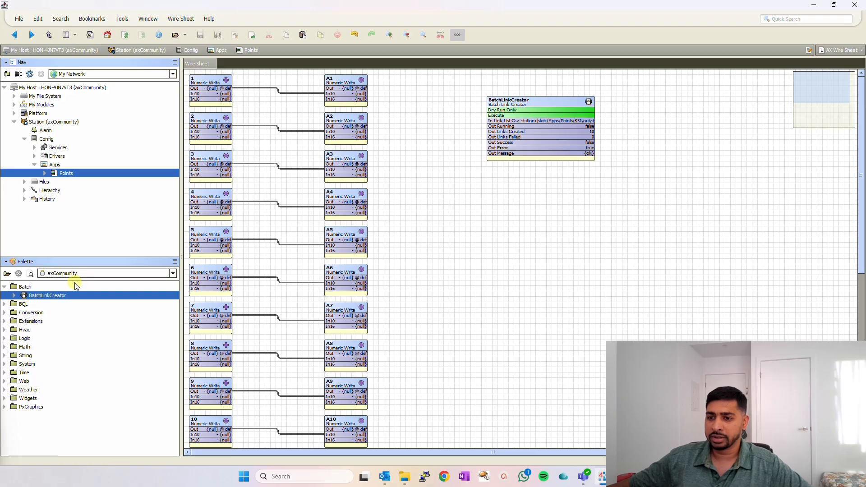